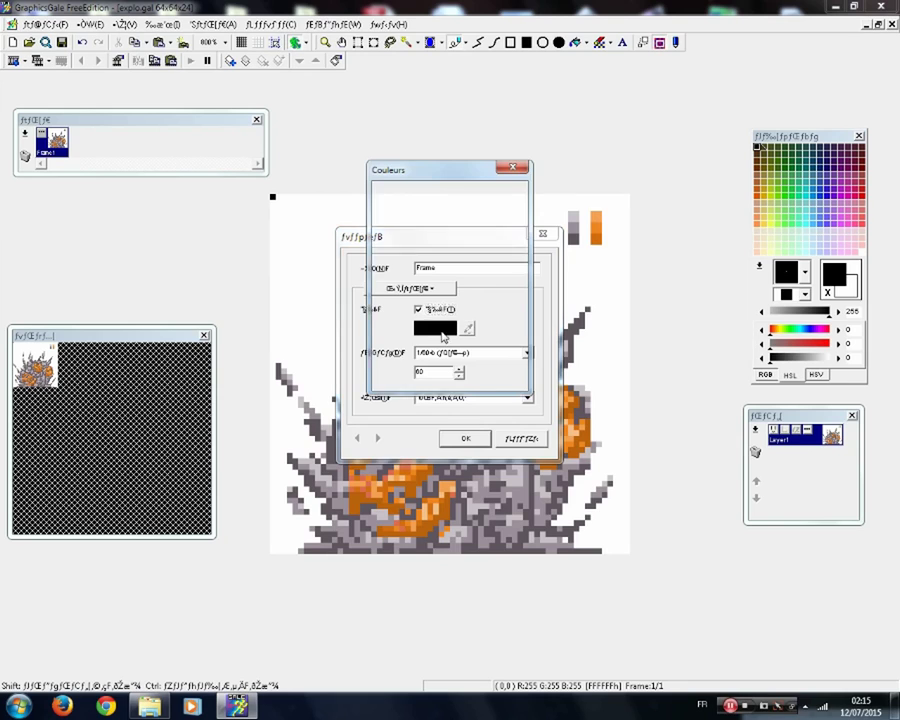
# - Set the new frame's background colour to white and add the frame to the animation
pyautogui.click(513, 283)
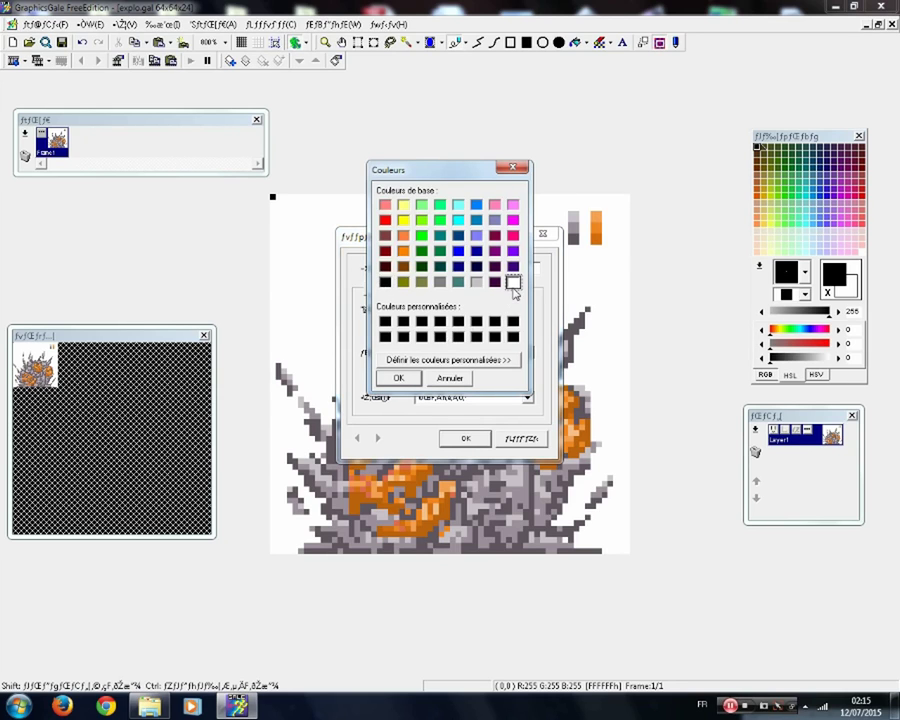
pyautogui.click(398, 378)
pyautogui.click(464, 440)
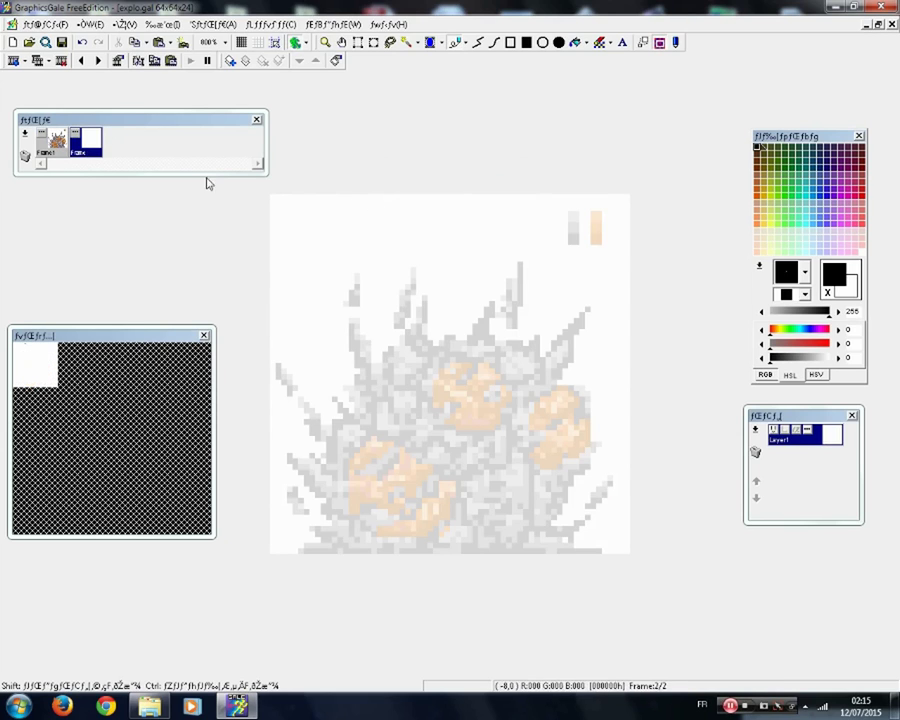
# - Copy the grey and orange palette swatches from the first frame to the same place on the new frame
pyautogui.click(63, 143)
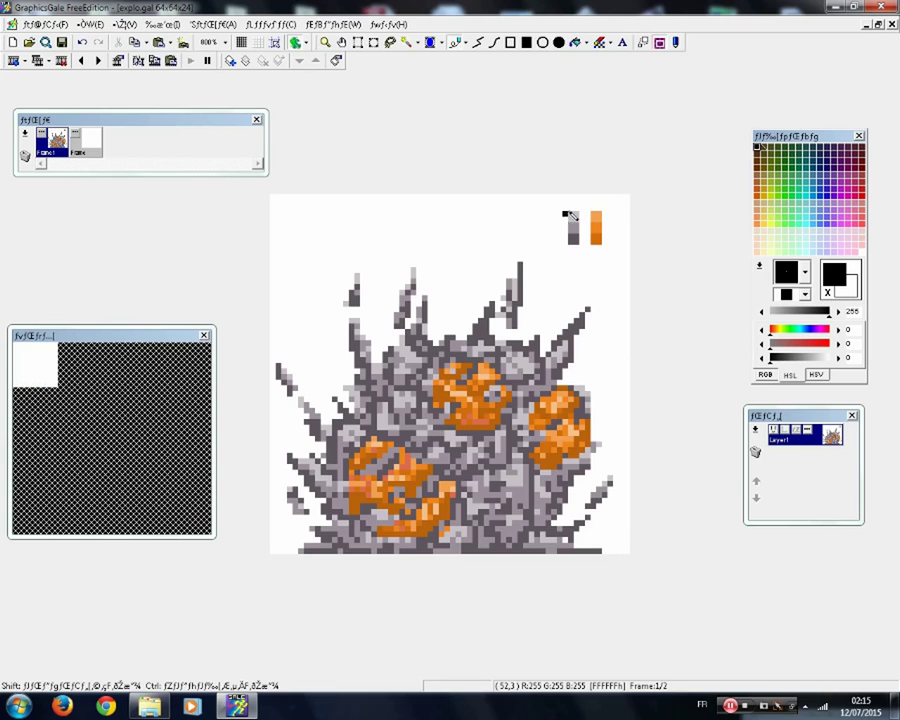
pyautogui.moveTo(562, 205); pyautogui.dragTo(607, 255)
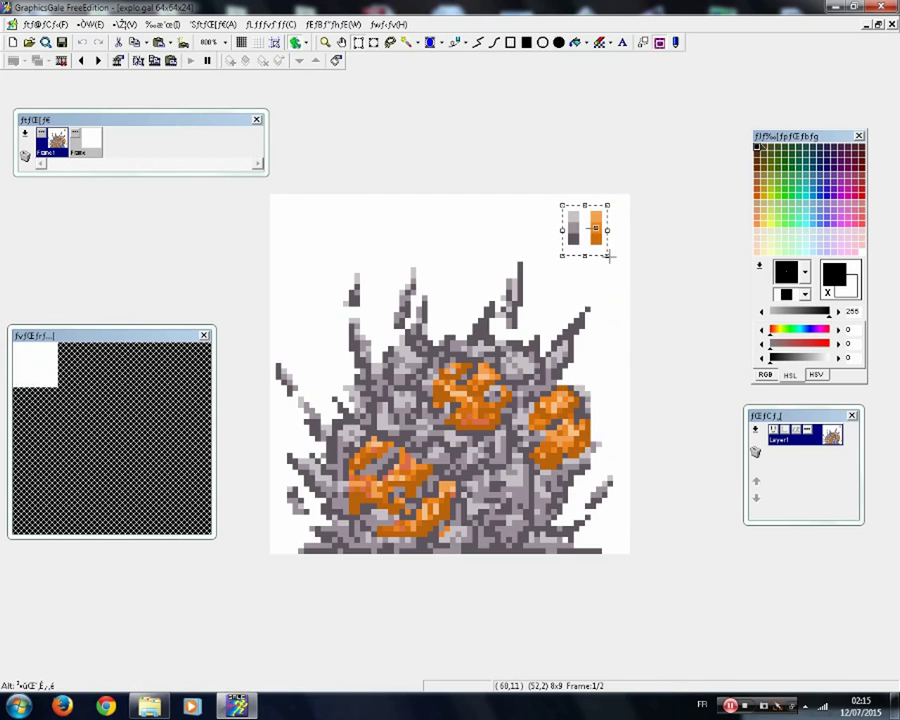
pyautogui.click(87, 150)
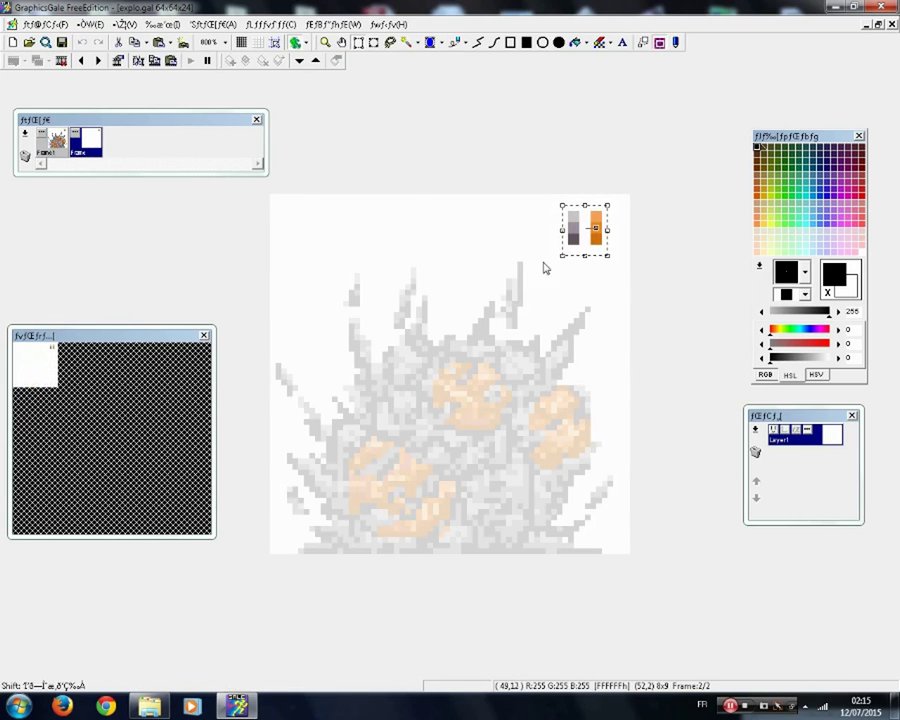
# - Sketch the upper smoke spikes freehand in the dark grey swatch colour, raised slightly above the previous frame's ghosted spikes
pyautogui.click(457, 43)
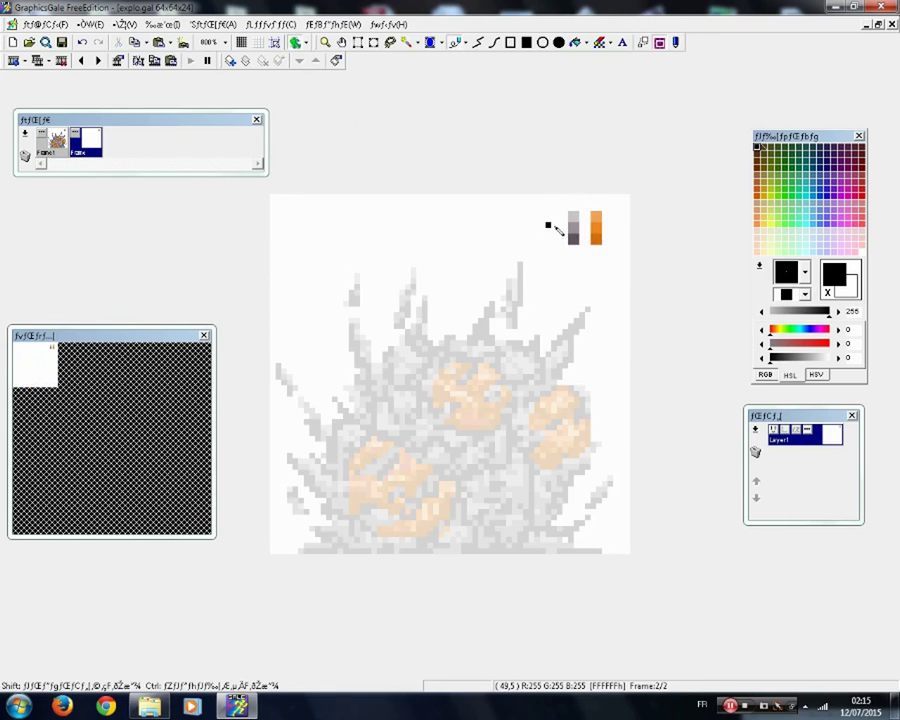
pyautogui.click(574, 238)
pyautogui.moveTo(577, 322); pyautogui.dragTo(602, 288)
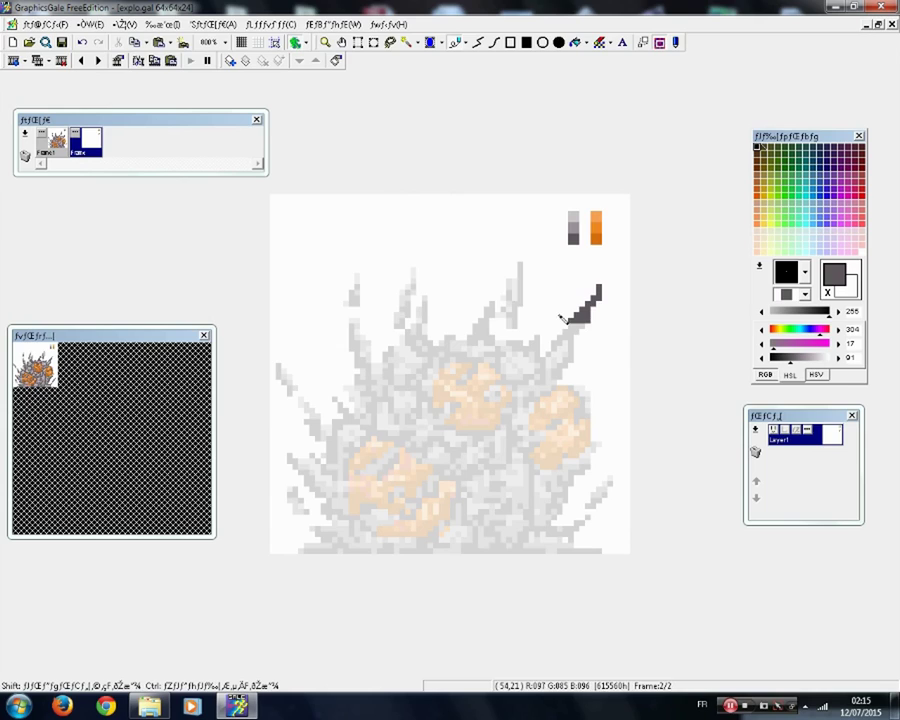
pyautogui.moveTo(522, 246)
pyautogui.mouseDown()
pyautogui.moveTo(529, 290)
pyautogui.moveTo(524, 272)
pyautogui.moveTo(526, 288)
pyautogui.moveTo(489, 313)
pyautogui.mouseUp()
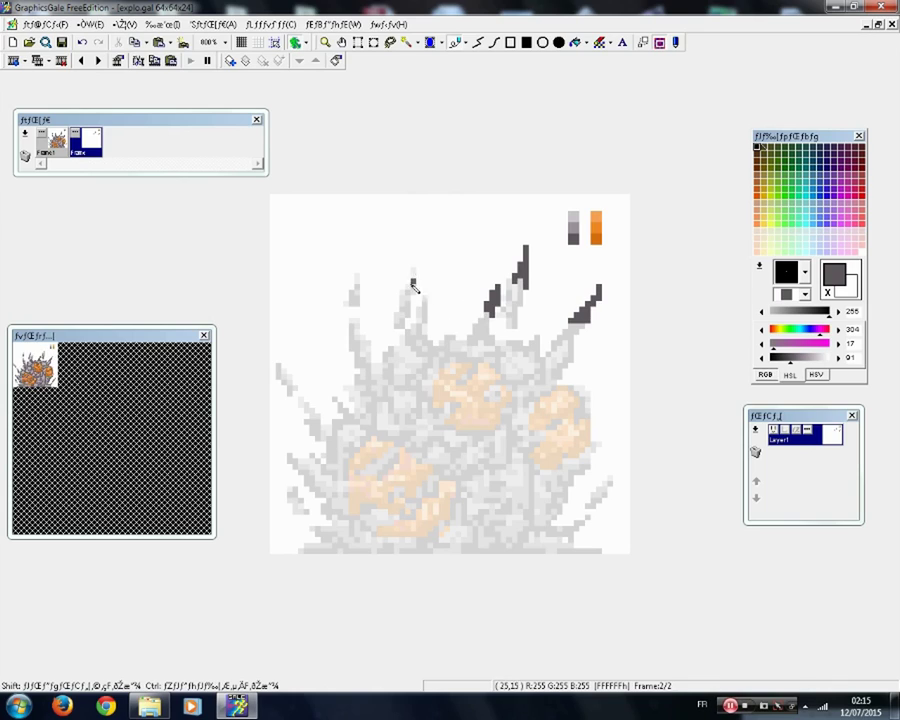
pyautogui.moveTo(412, 270); pyautogui.dragTo(410, 237)
pyautogui.moveTo(344, 268)
pyautogui.mouseDown()
pyautogui.moveTo(351, 281)
pyautogui.moveTo(351, 265)
pyautogui.mouseUp()
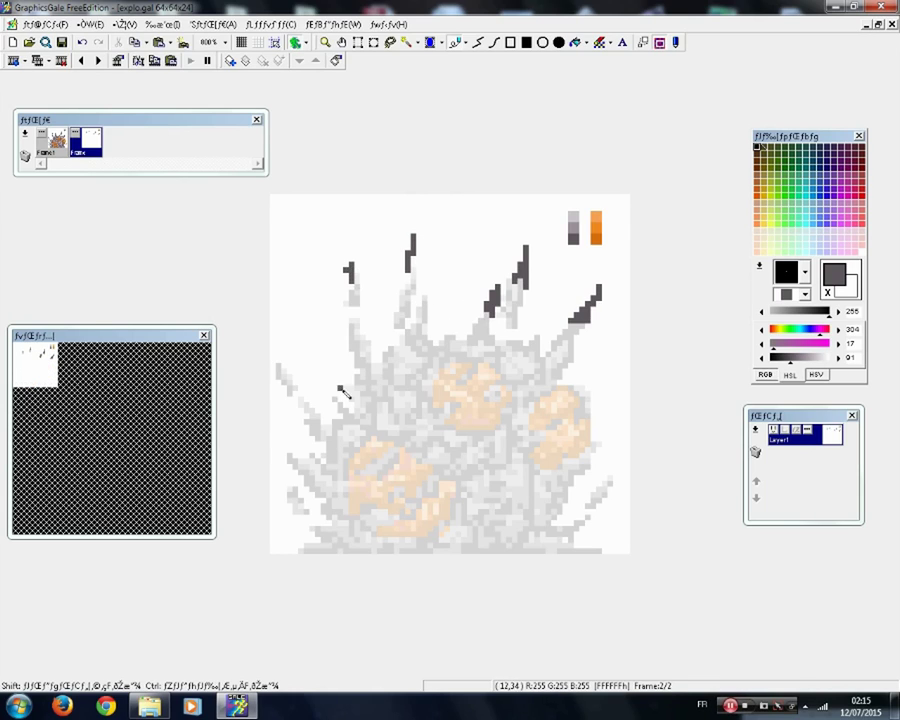
pyautogui.moveTo(341, 387)
pyautogui.mouseDown()
pyautogui.moveTo(355, 305)
pyautogui.moveTo(380, 365)
pyautogui.moveTo(392, 286)
pyautogui.moveTo(389, 323)
pyautogui.moveTo(413, 316)
pyautogui.moveTo(422, 293)
pyautogui.moveTo(431, 323)
pyautogui.moveTo(441, 259)
pyautogui.mouseUp()
pyautogui.click(387, 321)
pyautogui.moveTo(436, 321)
pyautogui.mouseDown()
pyautogui.moveTo(453, 337)
pyautogui.moveTo(473, 298)
pyautogui.mouseUp()
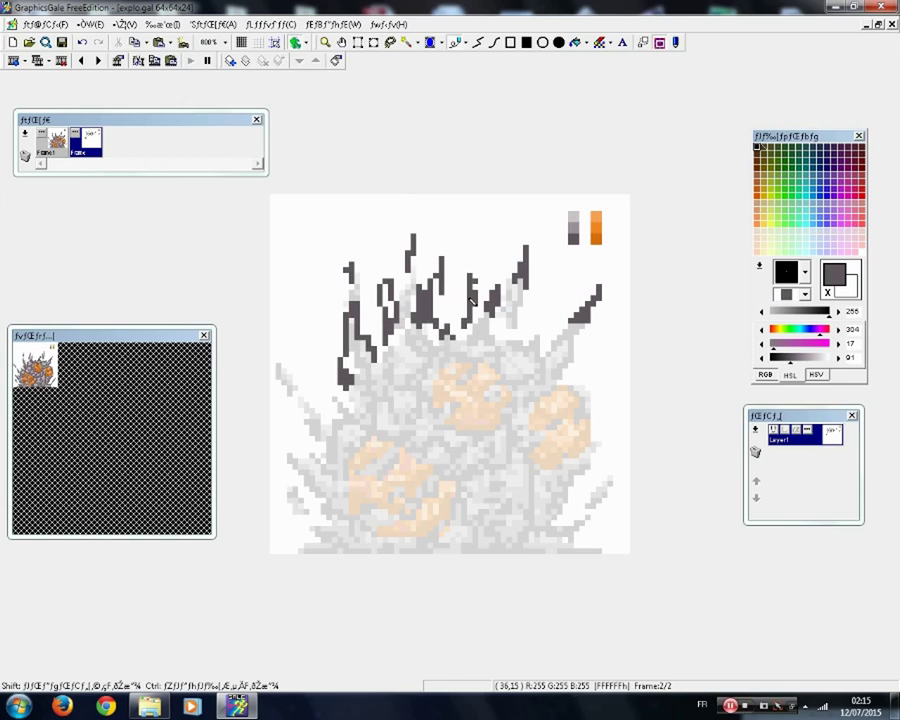
# - Draw dark grey jagged outlines along the explosion's left side, base, middle and right side
pyautogui.moveTo(314, 400)
pyautogui.mouseDown()
pyautogui.moveTo(328, 425)
pyautogui.moveTo(340, 409)
pyautogui.moveTo(324, 382)
pyautogui.moveTo(318, 484)
pyautogui.moveTo(284, 467)
pyautogui.moveTo(297, 482)
pyautogui.moveTo(286, 532)
pyautogui.moveTo(301, 538)
pyautogui.moveTo(273, 550)
pyautogui.mouseUp()
pyautogui.moveTo(341, 522)
pyautogui.mouseDown()
pyautogui.moveTo(342, 545)
pyautogui.moveTo(418, 551)
pyautogui.mouseUp()
pyautogui.moveTo(346, 475)
pyautogui.mouseDown()
pyautogui.moveTo(350, 518)
pyautogui.moveTo(358, 500)
pyautogui.moveTo(348, 434)
pyautogui.moveTo(363, 458)
pyautogui.moveTo(371, 432)
pyautogui.moveTo(386, 462)
pyautogui.moveTo(390, 385)
pyautogui.moveTo(401, 407)
pyautogui.moveTo(450, 360)
pyautogui.moveTo(463, 389)
pyautogui.moveTo(504, 406)
pyautogui.moveTo(539, 390)
pyautogui.moveTo(578, 368)
pyautogui.mouseUp()
pyautogui.moveTo(554, 440)
pyautogui.mouseDown()
pyautogui.moveTo(566, 496)
pyautogui.moveTo(551, 533)
pyautogui.mouseUp()
pyautogui.moveTo(579, 405)
pyautogui.mouseDown()
pyautogui.moveTo(571, 435)
pyautogui.moveTo(598, 495)
pyautogui.moveTo(560, 522)
pyautogui.mouseUp()
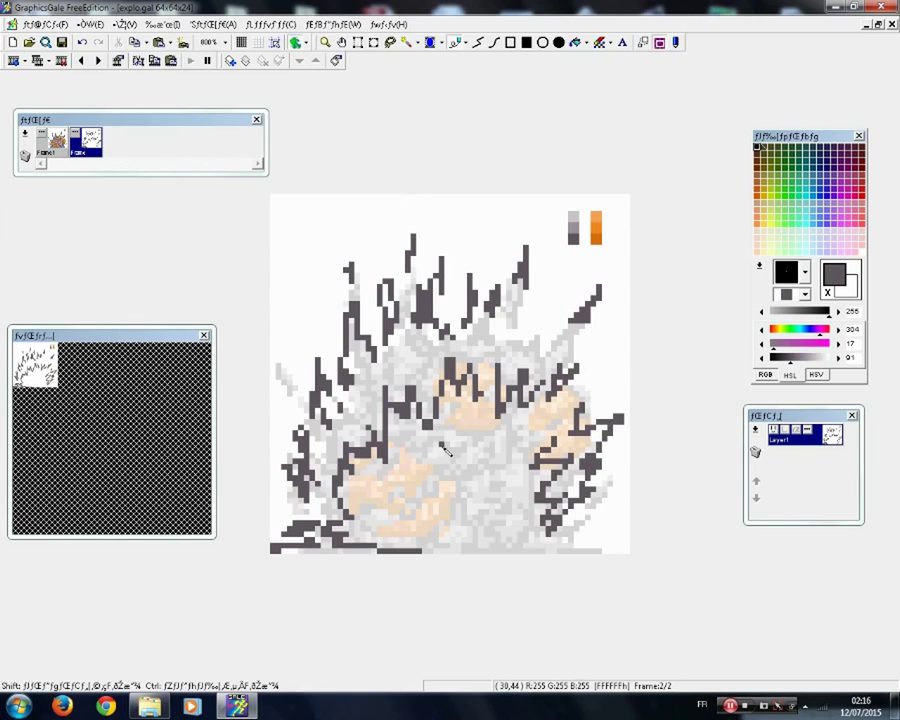
pyautogui.moveTo(441, 444)
pyautogui.mouseDown()
pyautogui.moveTo(450, 494)
pyautogui.moveTo(468, 482)
pyautogui.moveTo(477, 495)
pyautogui.moveTo(477, 458)
pyautogui.mouseUp()
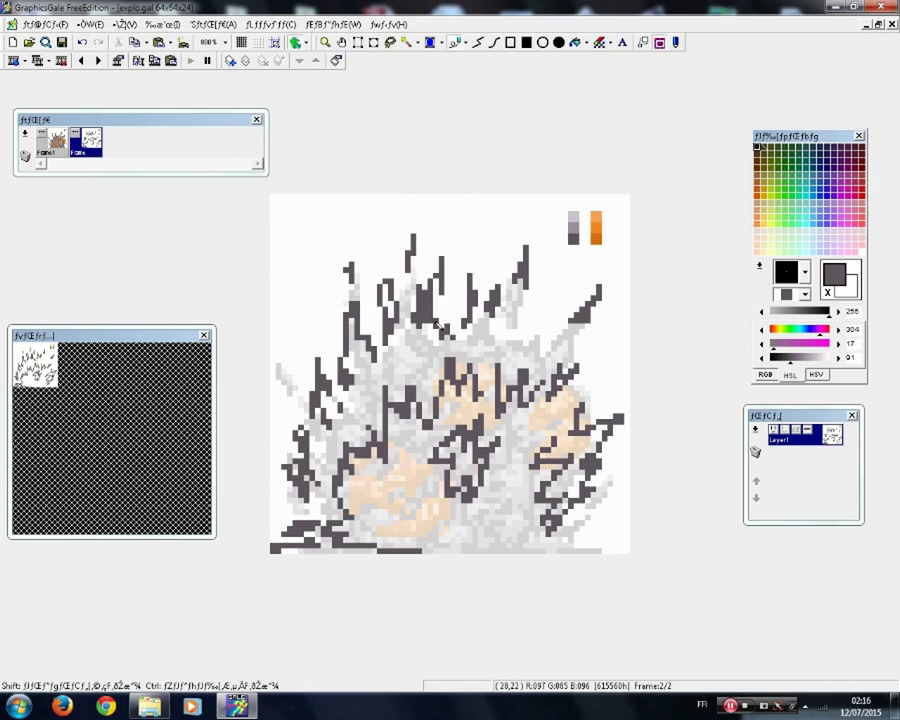
# - Fill the smoke spikes, base and body with the medium grey swatch colour, adding dark grey touch-ups inside the cloud
pyautogui.rightClick(572, 230)
pyautogui.moveTo(520, 283)
pyautogui.mouseDown()
pyautogui.moveTo(518, 294)
pyautogui.moveTo(505, 292)
pyautogui.moveTo(515, 292)
pyautogui.moveTo(514, 322)
pyautogui.moveTo(507, 299)
pyautogui.moveTo(498, 314)
pyautogui.moveTo(482, 316)
pyautogui.moveTo(478, 341)
pyautogui.moveTo(485, 320)
pyautogui.moveTo(436, 344)
pyautogui.mouseUp()
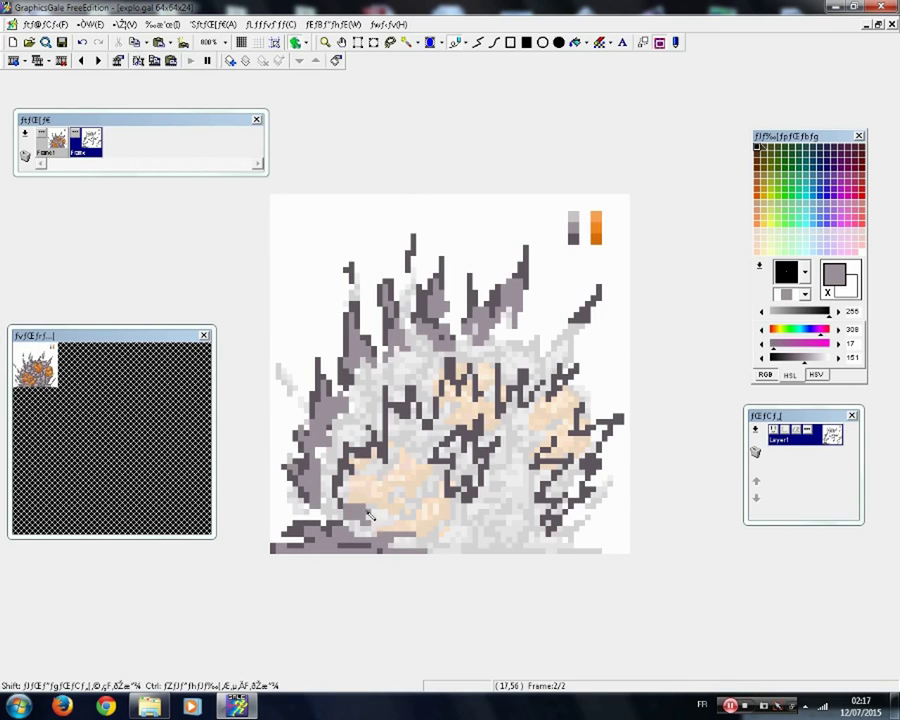
pyautogui.moveTo(386, 494)
pyautogui.mouseDown()
pyautogui.moveTo(380, 455)
pyautogui.moveTo(354, 499)
pyautogui.mouseUp()
pyautogui.rightClick(381, 451)
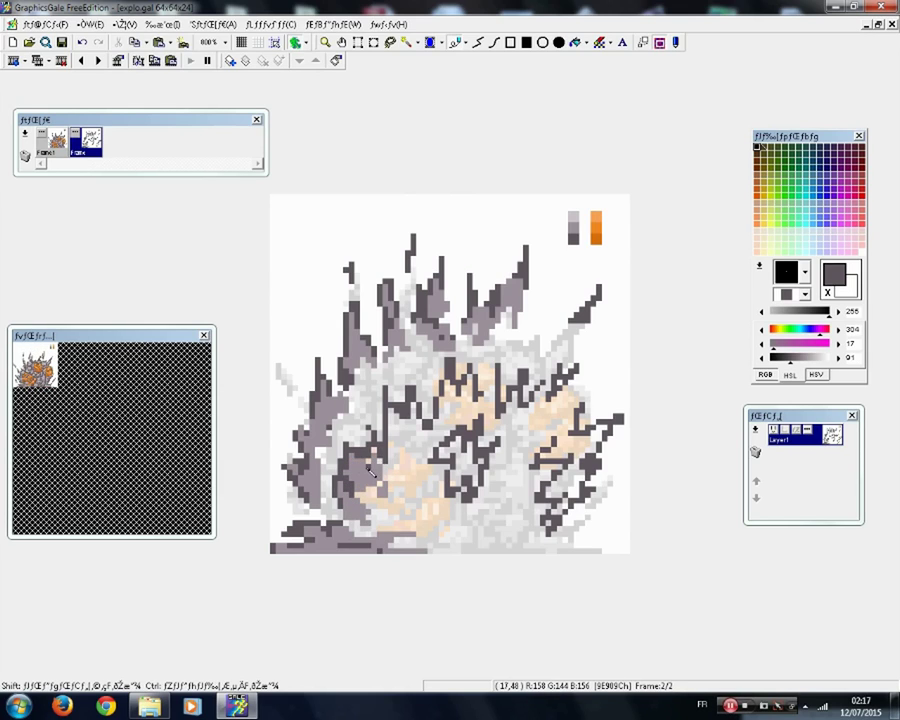
pyautogui.rightClick(369, 469)
pyautogui.moveTo(380, 459)
pyautogui.mouseDown()
pyautogui.moveTo(384, 492)
pyautogui.moveTo(386, 467)
pyautogui.moveTo(397, 416)
pyautogui.mouseUp()
pyautogui.rightClick(382, 468)
pyautogui.rightClick(385, 478)
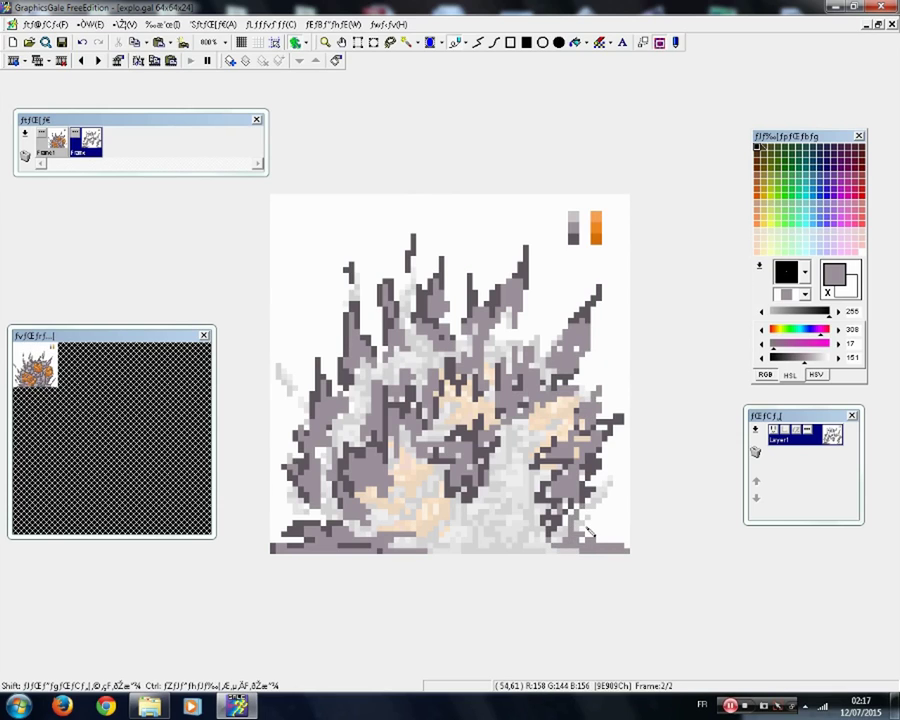
# - Refine the small smoke spikes at the explosion's lower right edge with white and dark grey strokes
pyautogui.rightClick(590, 500)
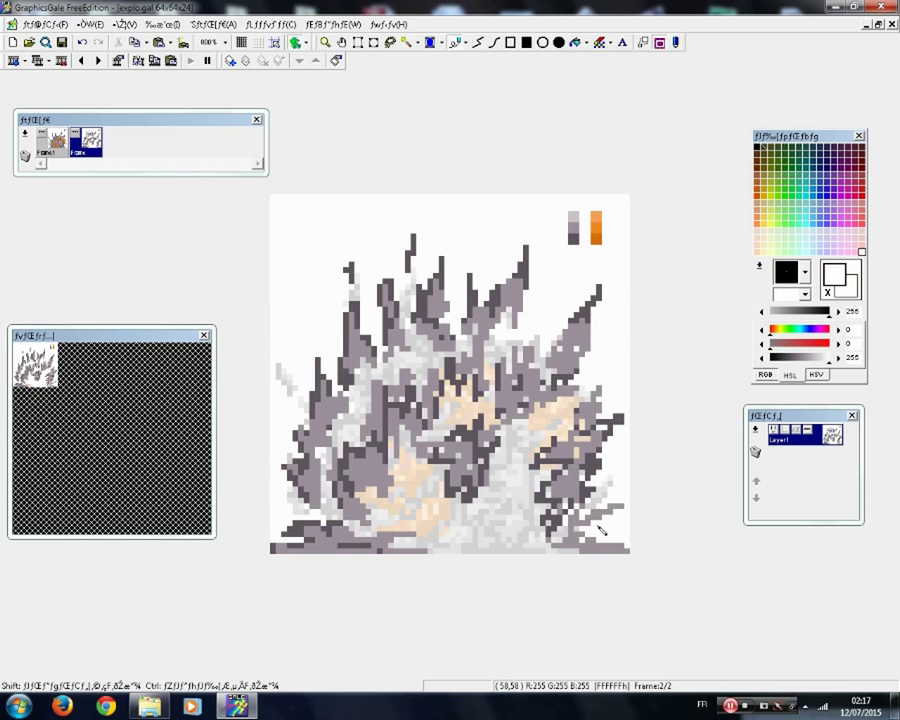
pyautogui.rightClick(587, 496)
pyautogui.moveTo(607, 511)
pyautogui.mouseDown()
pyautogui.moveTo(593, 519)
pyautogui.moveTo(607, 513)
pyautogui.mouseUp()
pyautogui.moveTo(589, 533); pyautogui.dragTo(615, 541)
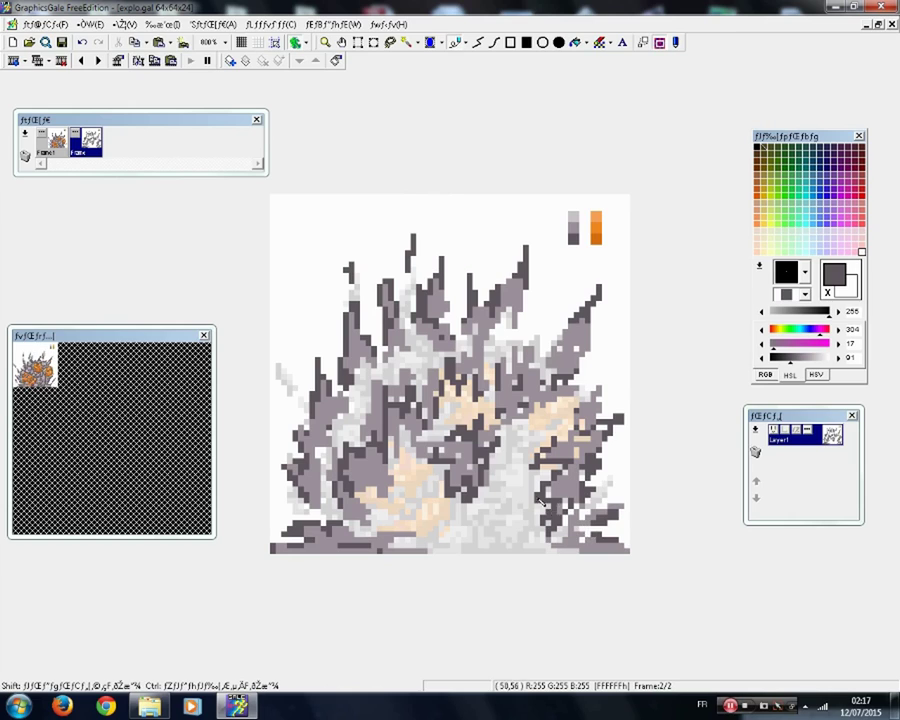
# - Paint three fire patches in the dark orange swatch colour at the explosion's lower left, centre and right
pyautogui.rightClick(595, 240)
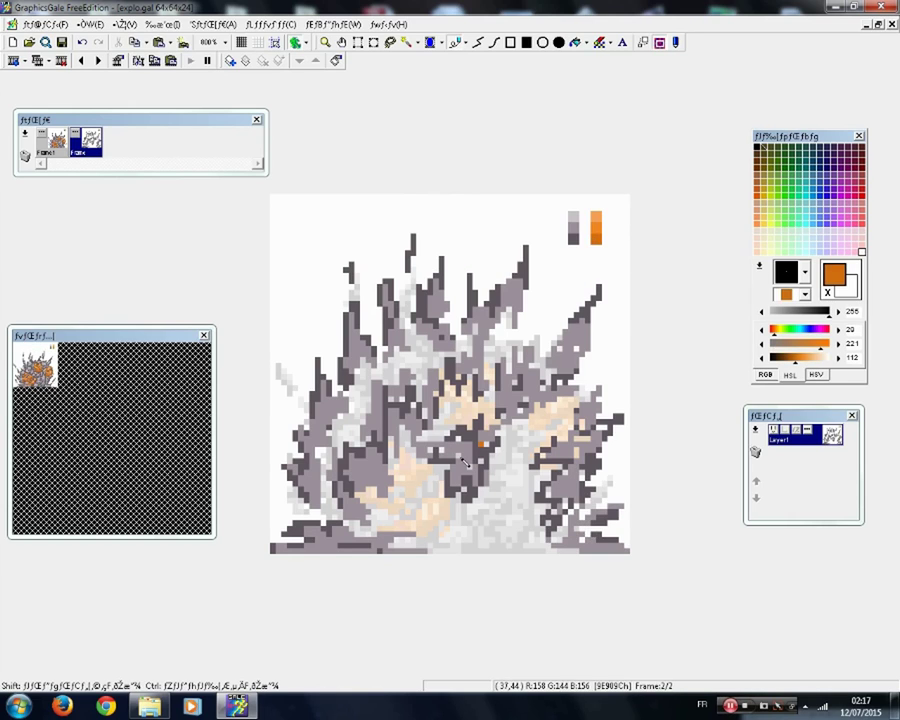
pyautogui.moveTo(398, 467)
pyautogui.mouseDown()
pyautogui.moveTo(435, 504)
pyautogui.moveTo(430, 477)
pyautogui.moveTo(432, 487)
pyautogui.moveTo(381, 501)
pyautogui.moveTo(401, 513)
pyautogui.moveTo(418, 499)
pyautogui.moveTo(458, 510)
pyautogui.mouseUp()
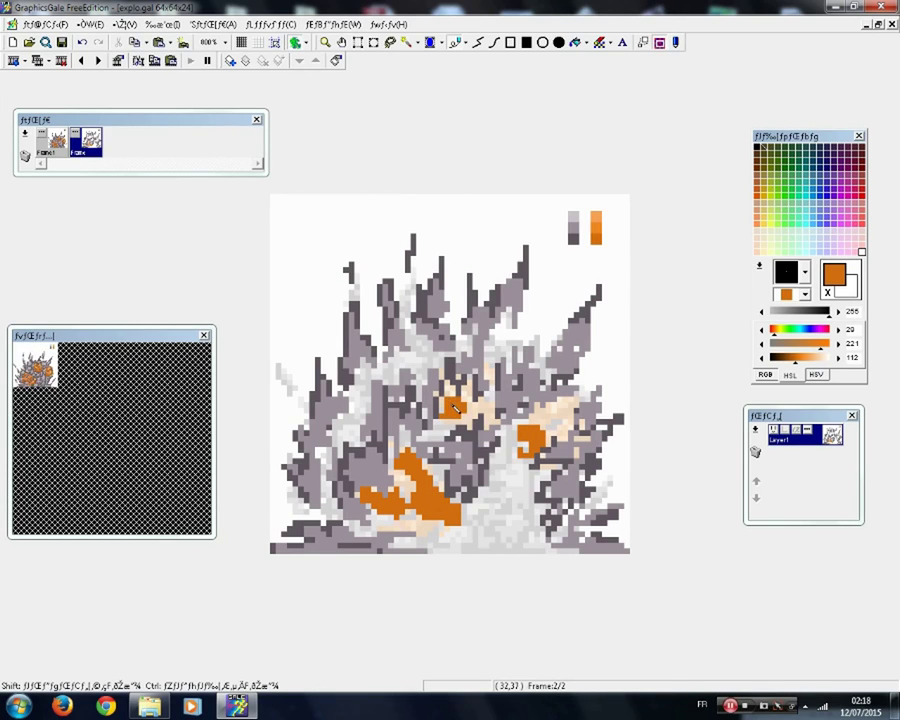
pyautogui.moveTo(448, 392); pyautogui.dragTo(487, 418)
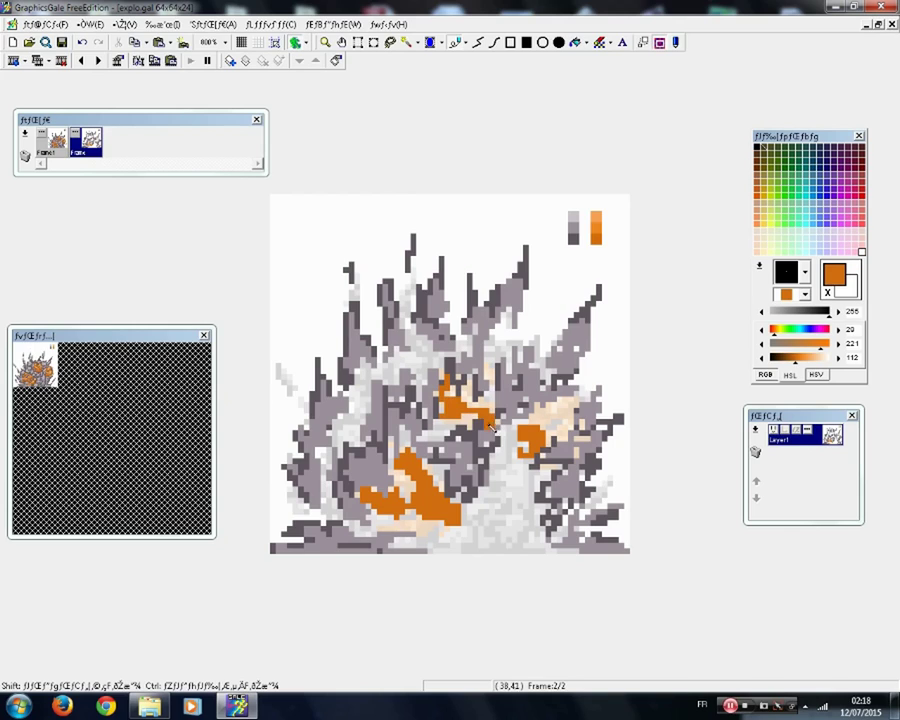
pyautogui.moveTo(387, 439); pyautogui.dragTo(391, 451)
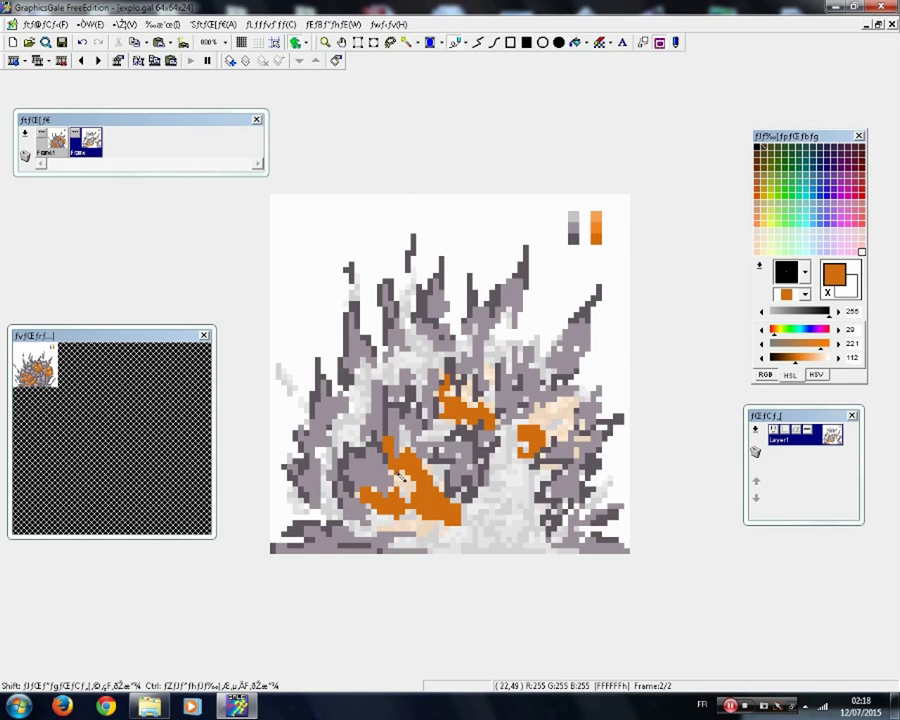
# - Shade the smoke around the fire patches in medium grey and add light grey highlights to the spikes and cloud
pyautogui.rightClick(455, 487)
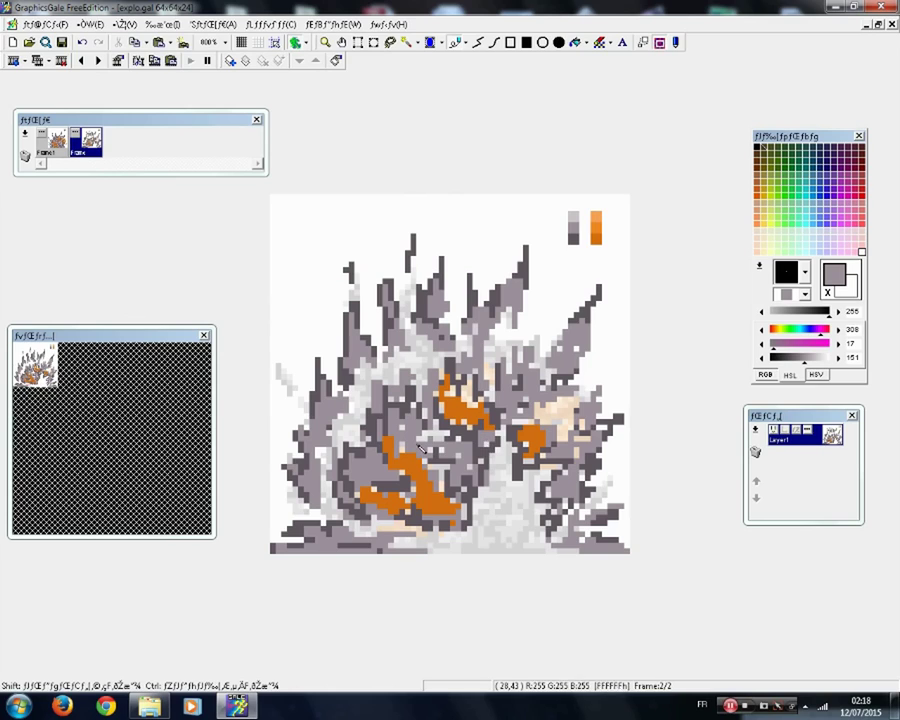
pyautogui.rightClick(576, 219)
pyautogui.moveTo(521, 287); pyautogui.dragTo(515, 305)
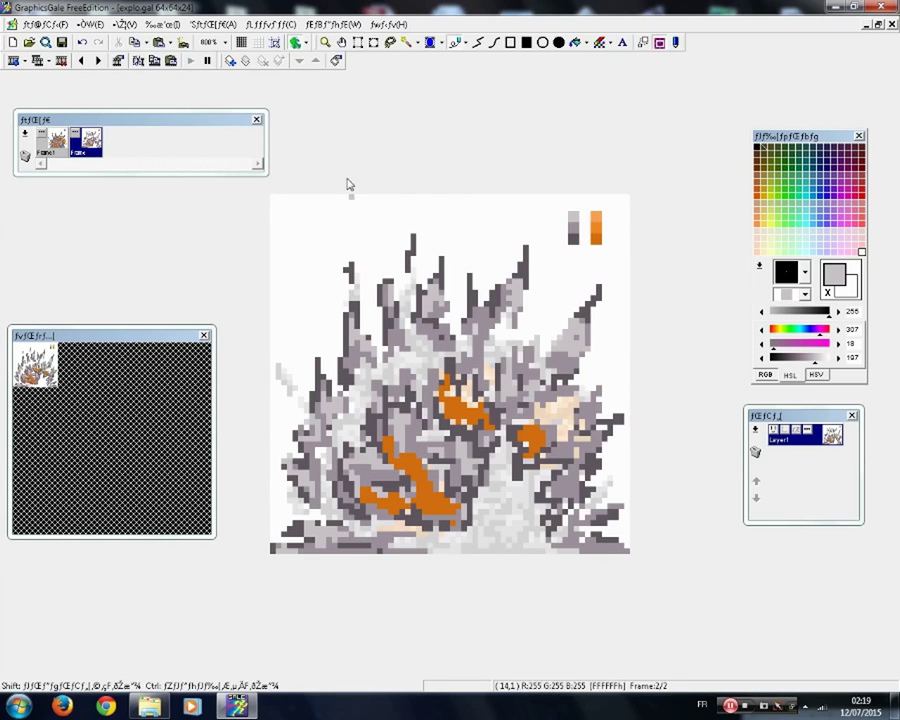
# - Turn off the onion skin and fill the white gaps between the centre and lower left fire patches with grey tones
pyautogui.click(296, 42)
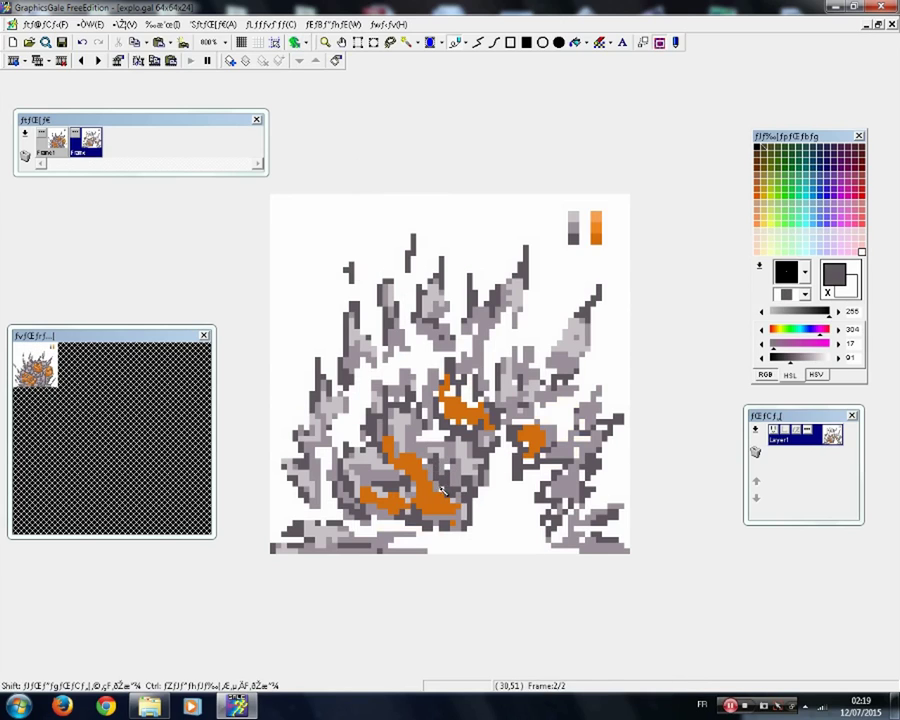
pyautogui.rightClick(440, 453)
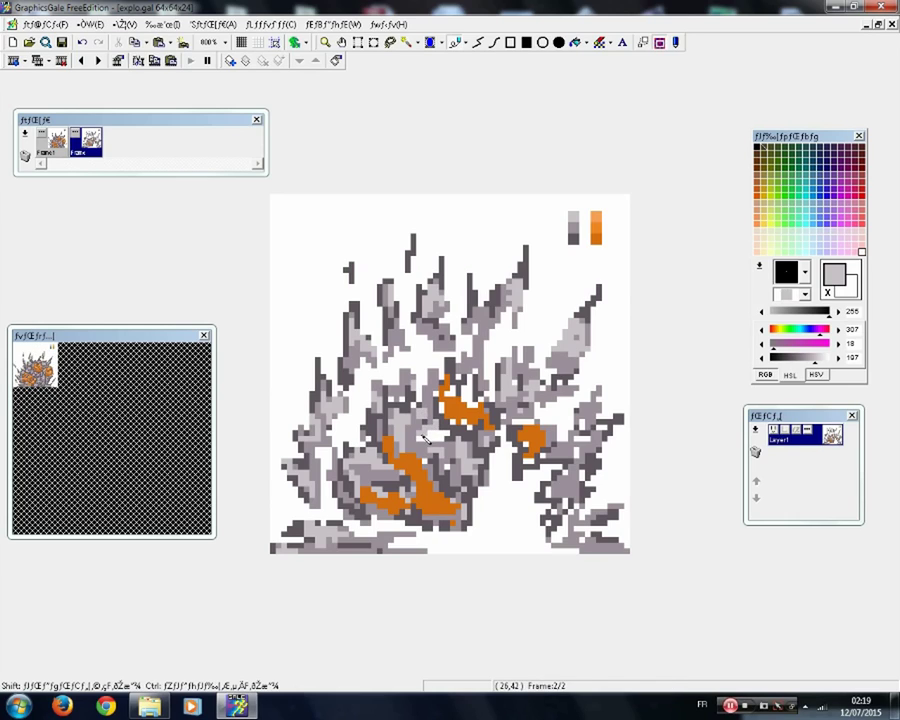
pyautogui.rightClick(430, 443)
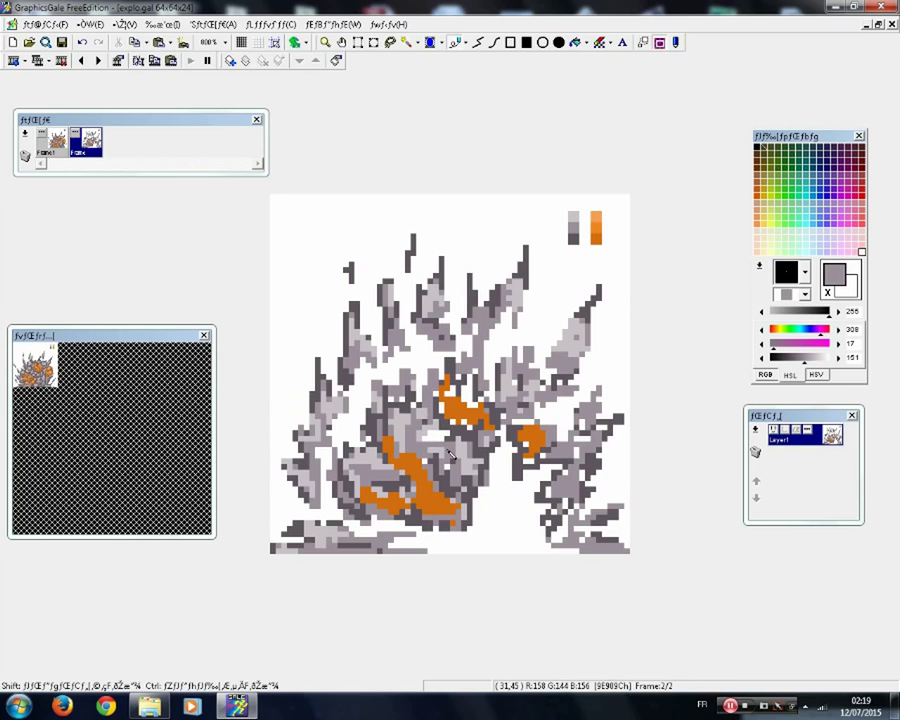
pyautogui.moveTo(428, 440); pyautogui.dragTo(415, 426)
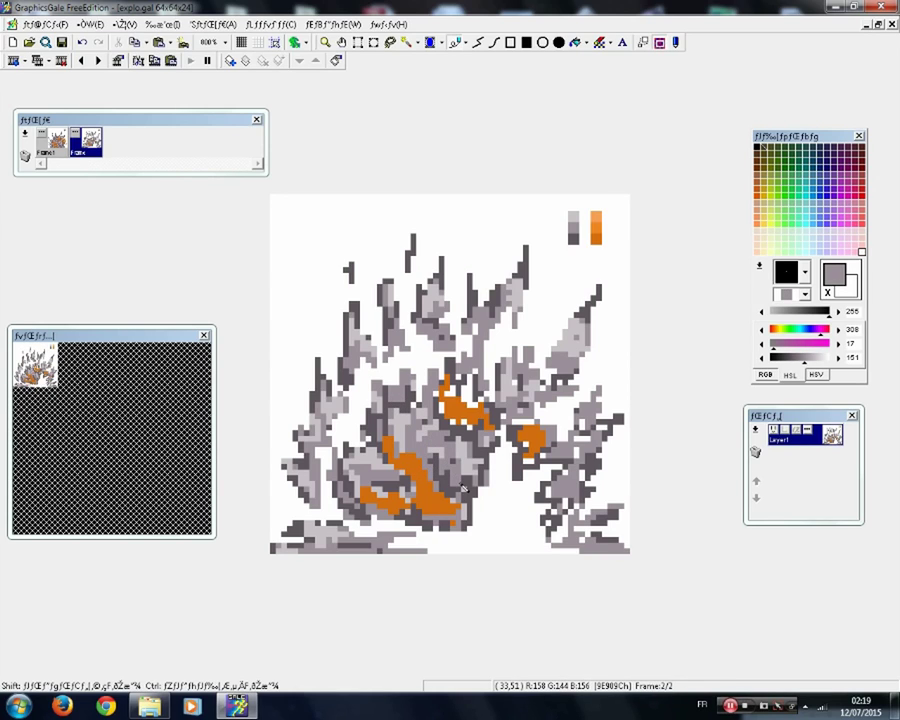
# - Widen the central fire patch with dark orange and fill the white gaps above it with medium grey
pyautogui.rightClick(476, 427)
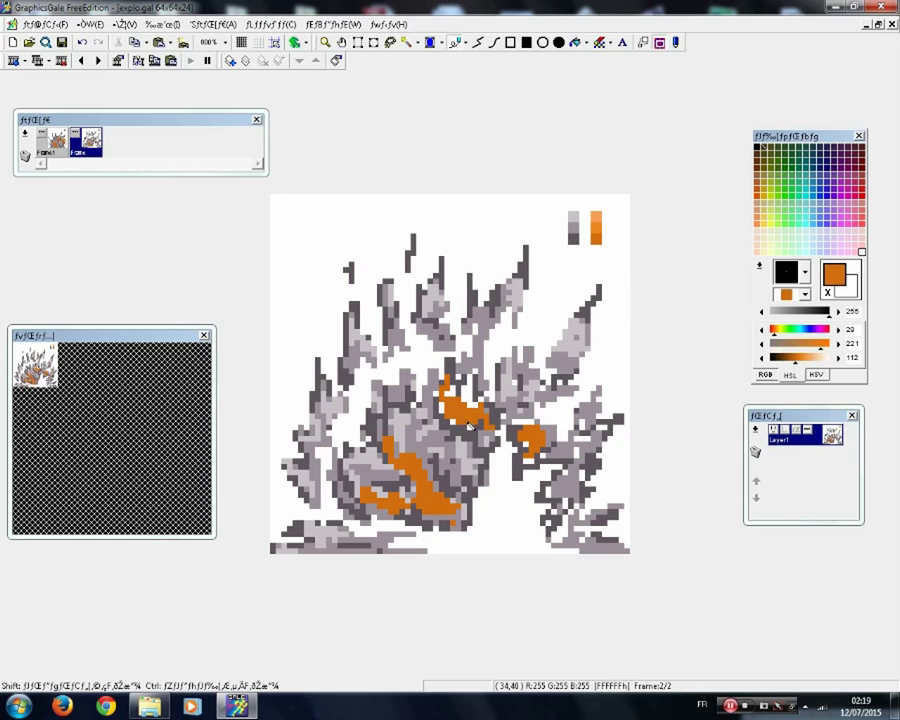
pyautogui.moveTo(446, 411); pyautogui.dragTo(455, 385)
pyautogui.rightClick(463, 370)
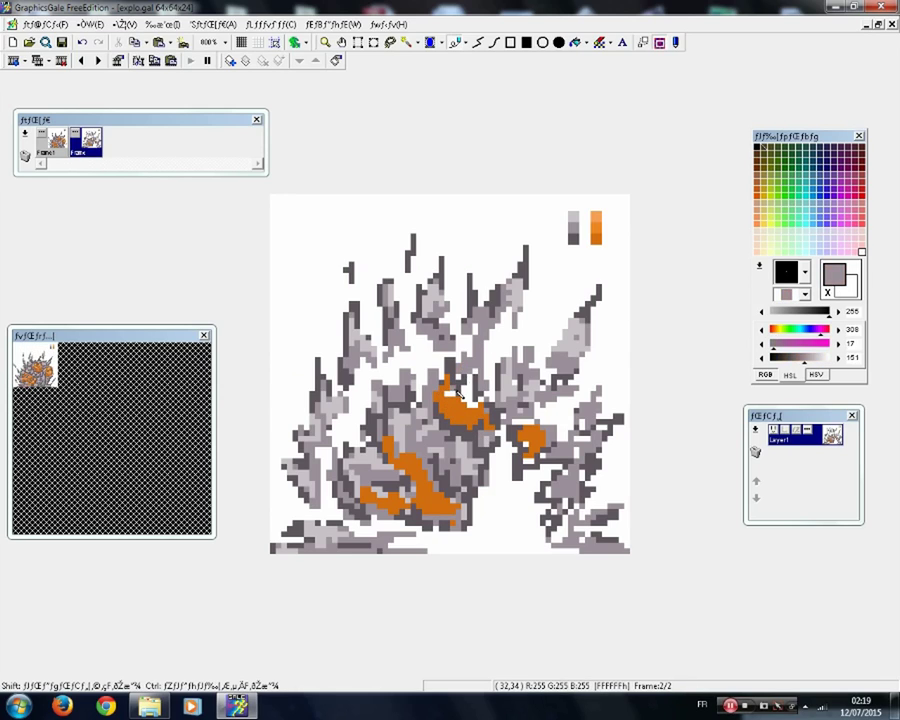
pyautogui.rightClick(453, 413)
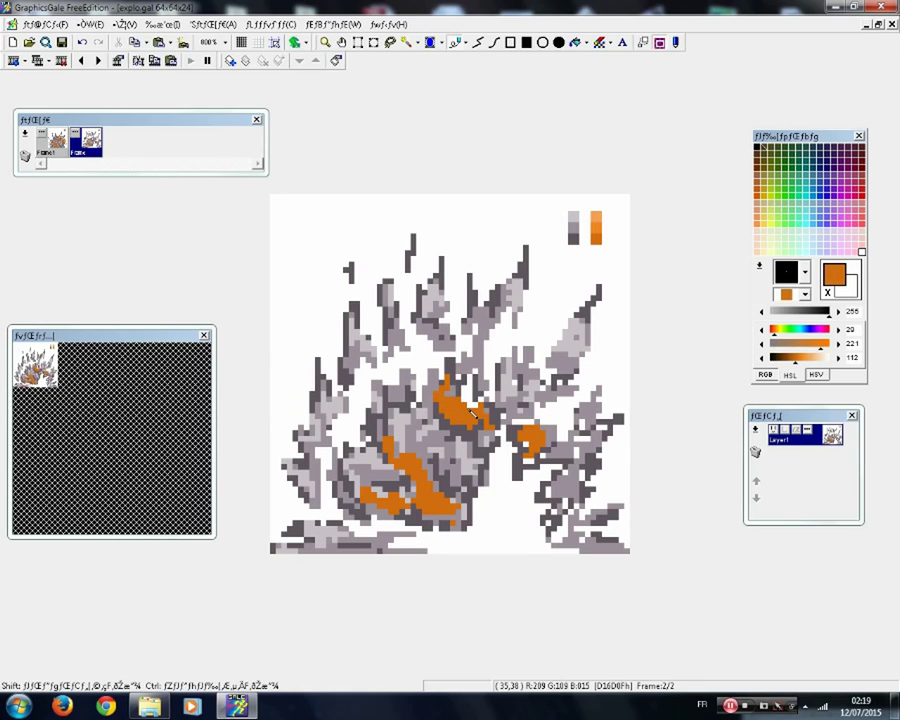
# - Shade the smoke at the explosion's lower right in medium and light grey and extend the right fire patch downward in dark orange
pyautogui.rightClick(525, 419)
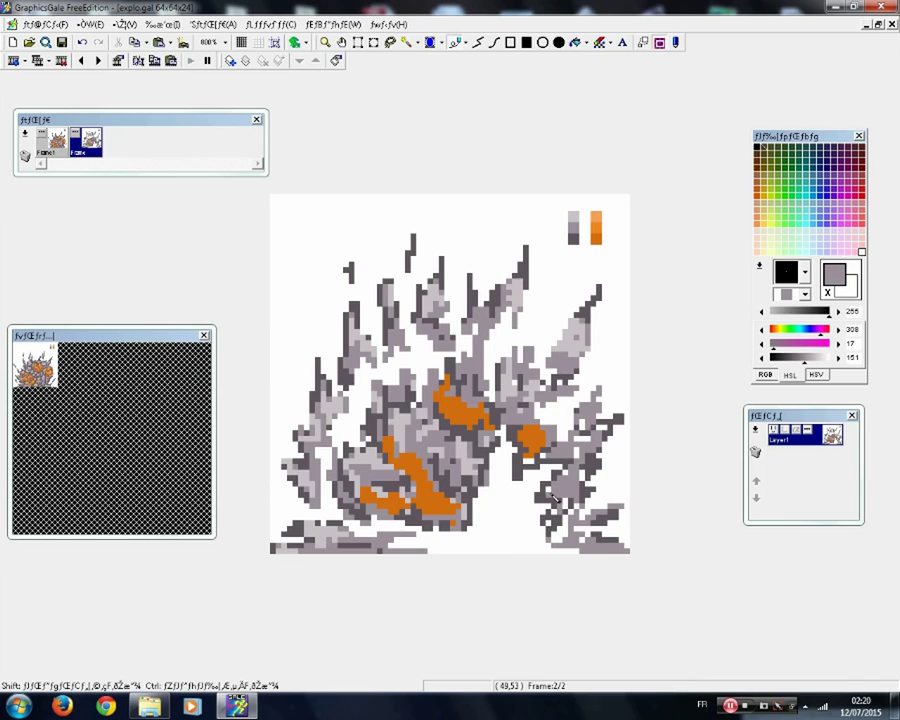
pyautogui.rightClick(518, 397)
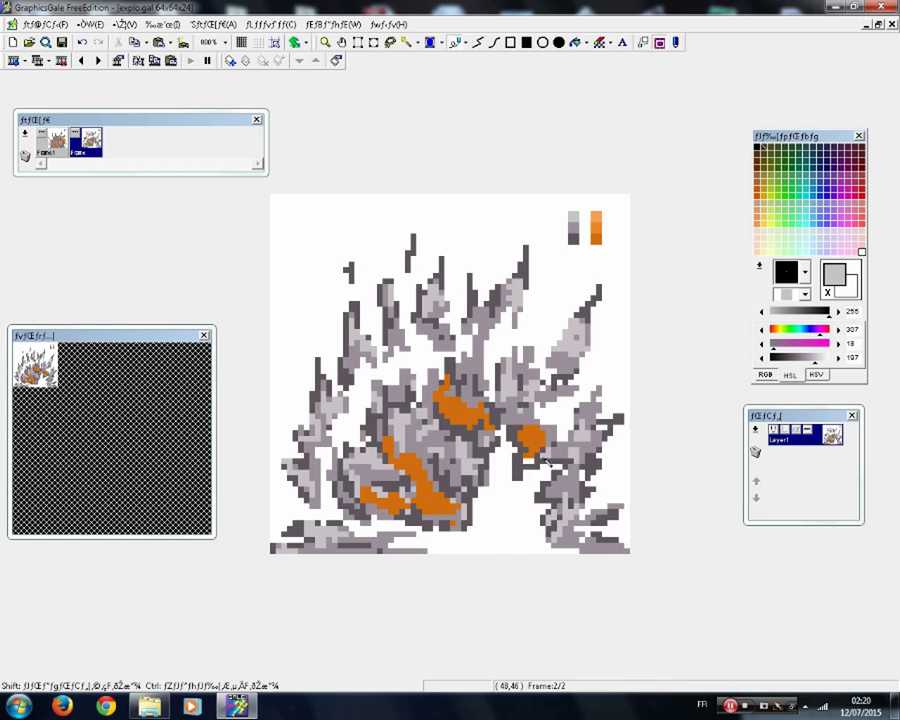
pyautogui.rightClick(536, 455)
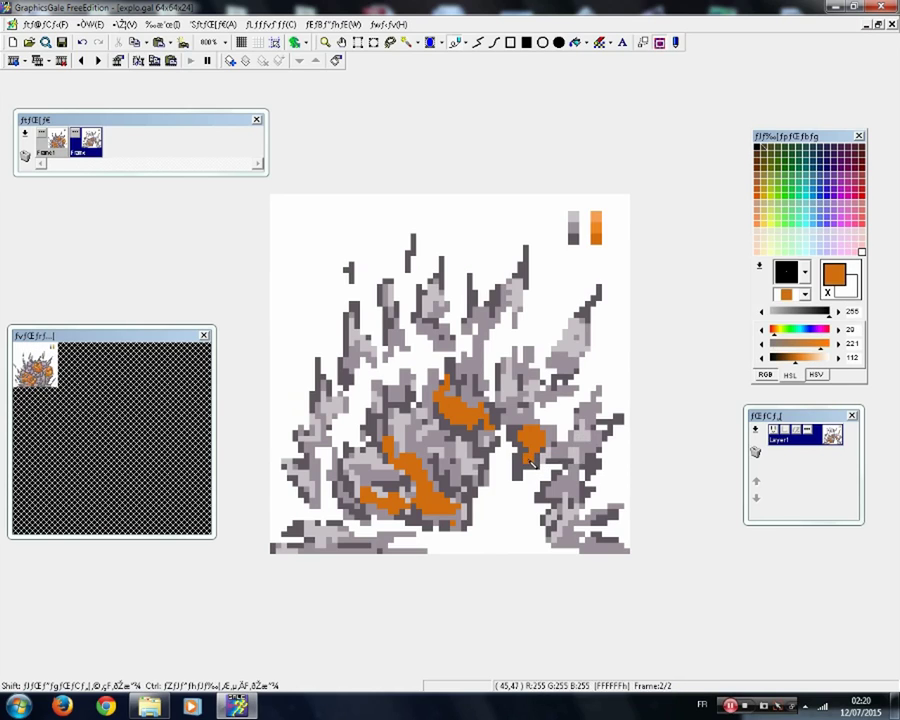
# - Fill the white gaps between the spikes and around the central cloud with light, medium and dark grey
pyautogui.rightClick(566, 432)
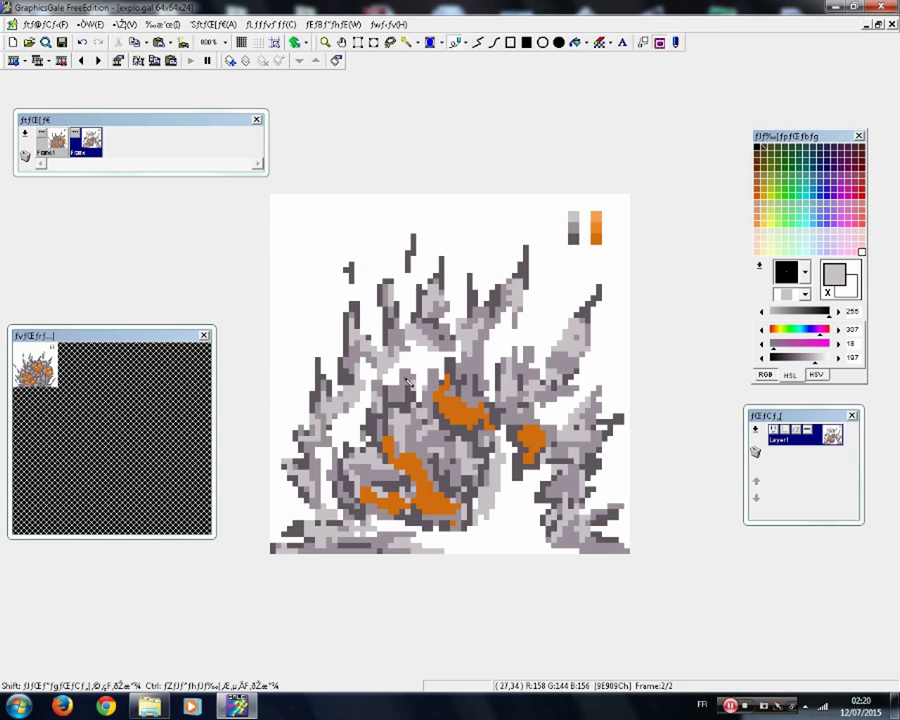
pyautogui.rightClick(356, 361)
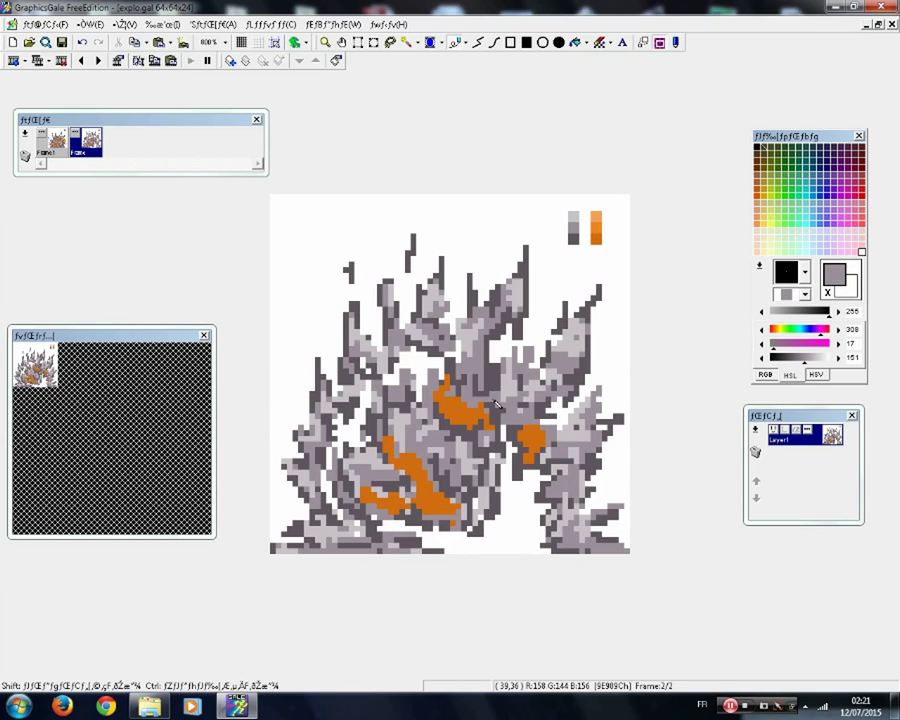
pyautogui.rightClick(555, 346)
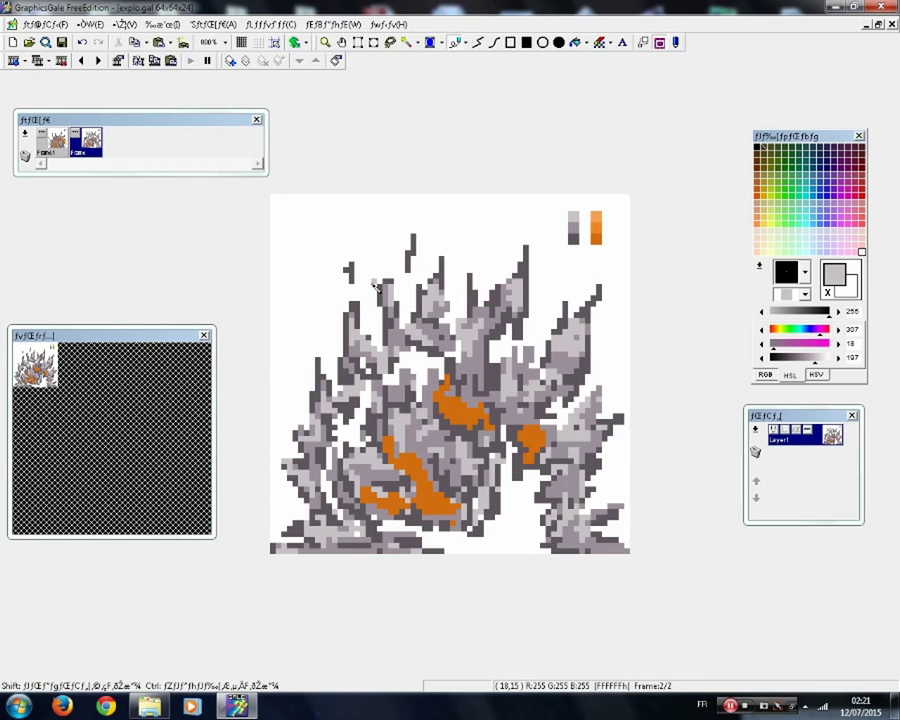
# - Shade the fire patches with the medium orange swatch colour and add light orange highlights inside them
pyautogui.rightClick(595, 232)
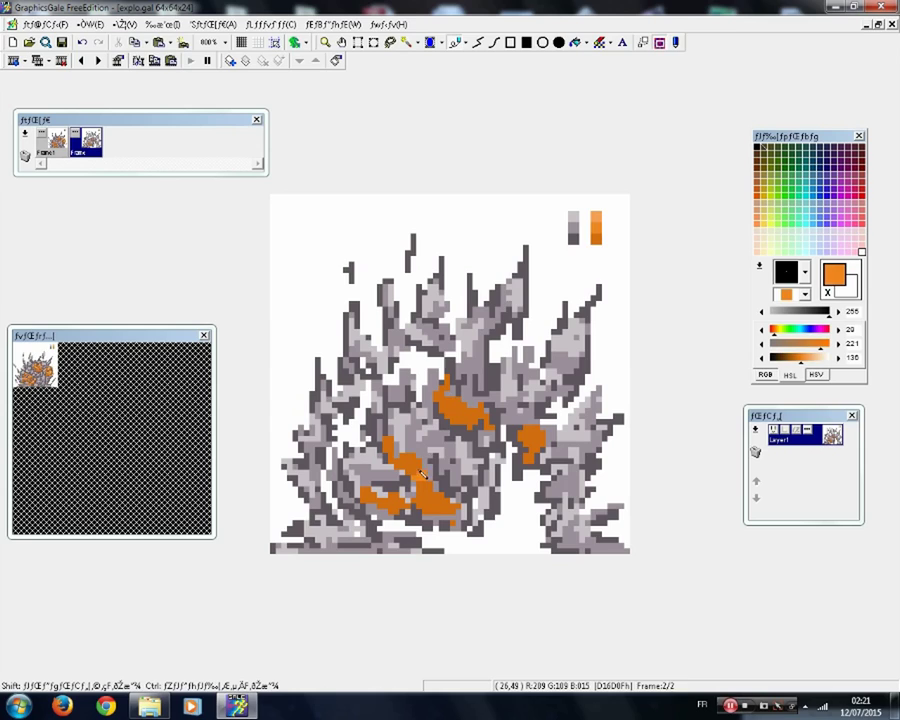
pyautogui.moveTo(390, 450); pyautogui.dragTo(395, 497)
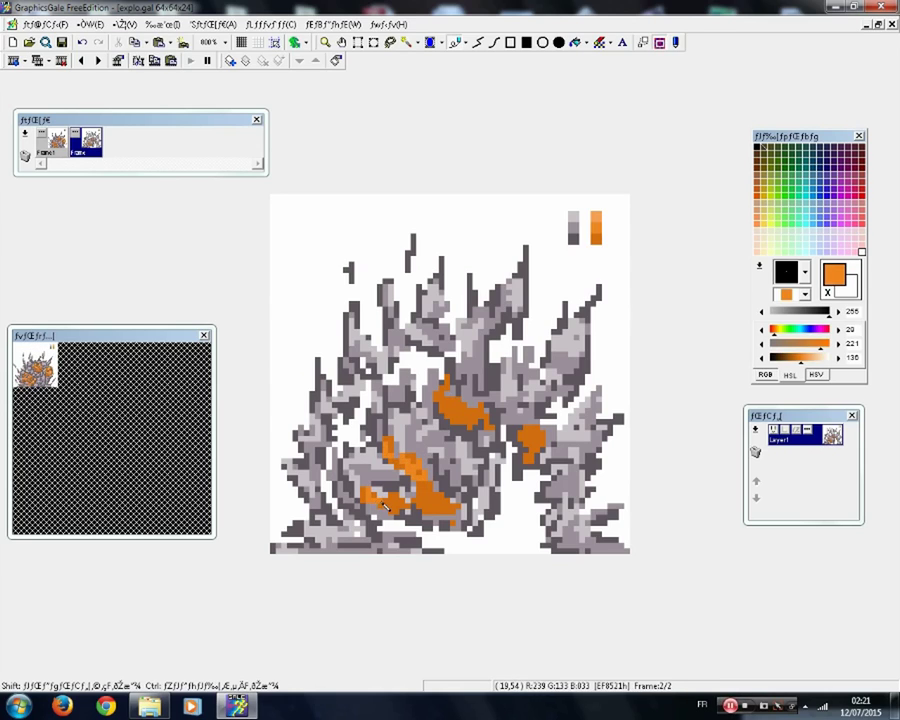
pyautogui.moveTo(419, 500)
pyautogui.mouseDown()
pyautogui.moveTo(435, 511)
pyautogui.moveTo(434, 501)
pyautogui.mouseUp()
pyautogui.moveTo(447, 400)
pyautogui.mouseDown()
pyautogui.moveTo(458, 405)
pyautogui.moveTo(458, 421)
pyautogui.moveTo(476, 409)
pyautogui.mouseUp()
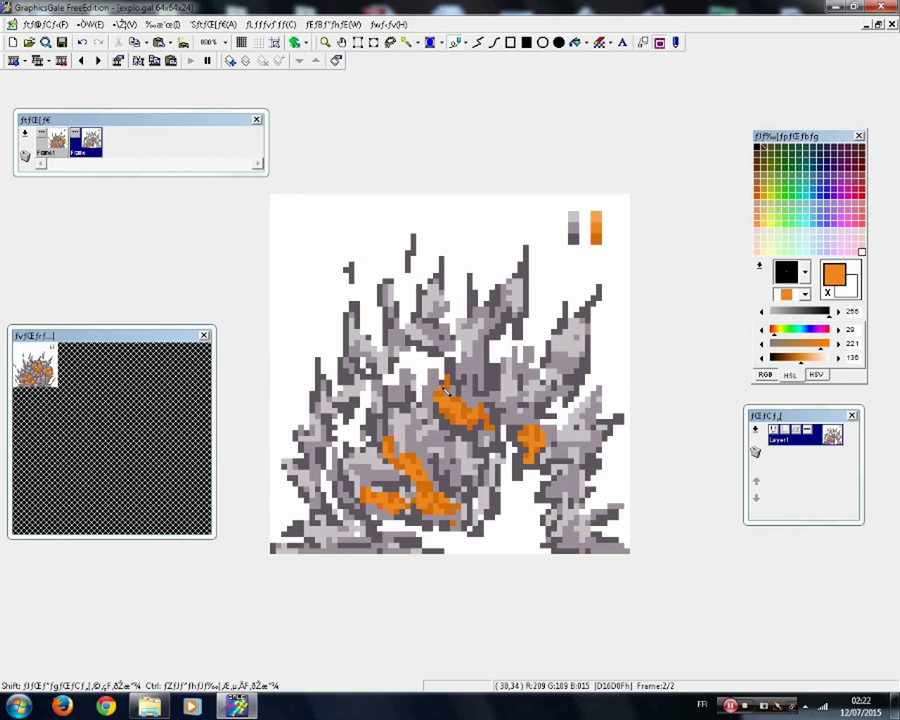
pyautogui.rightClick(593, 219)
pyautogui.moveTo(443, 400); pyautogui.dragTo(464, 406)
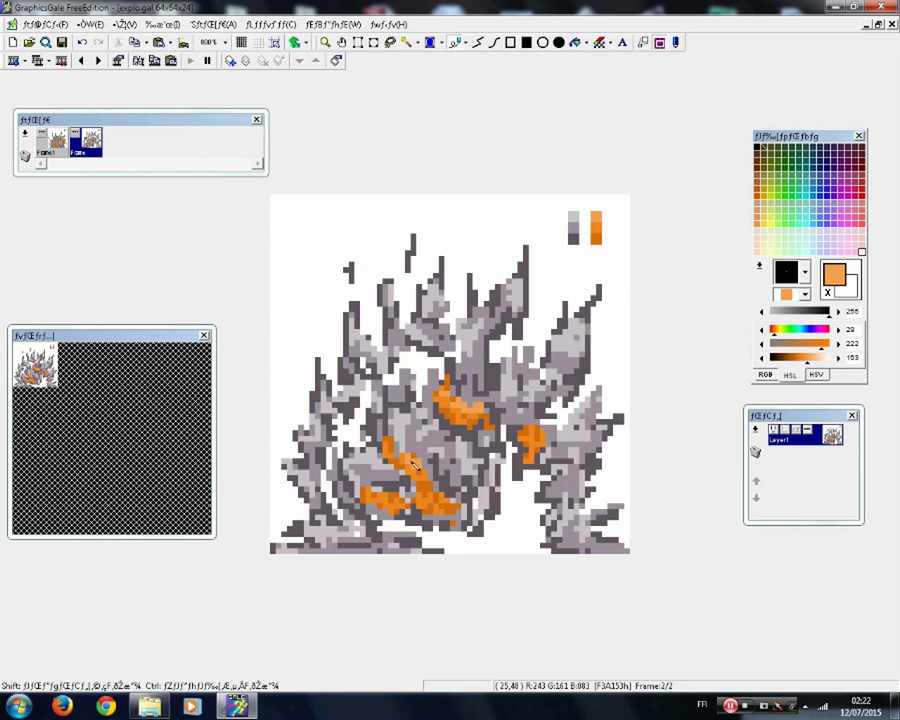
pyautogui.moveTo(395, 452); pyautogui.dragTo(432, 490)
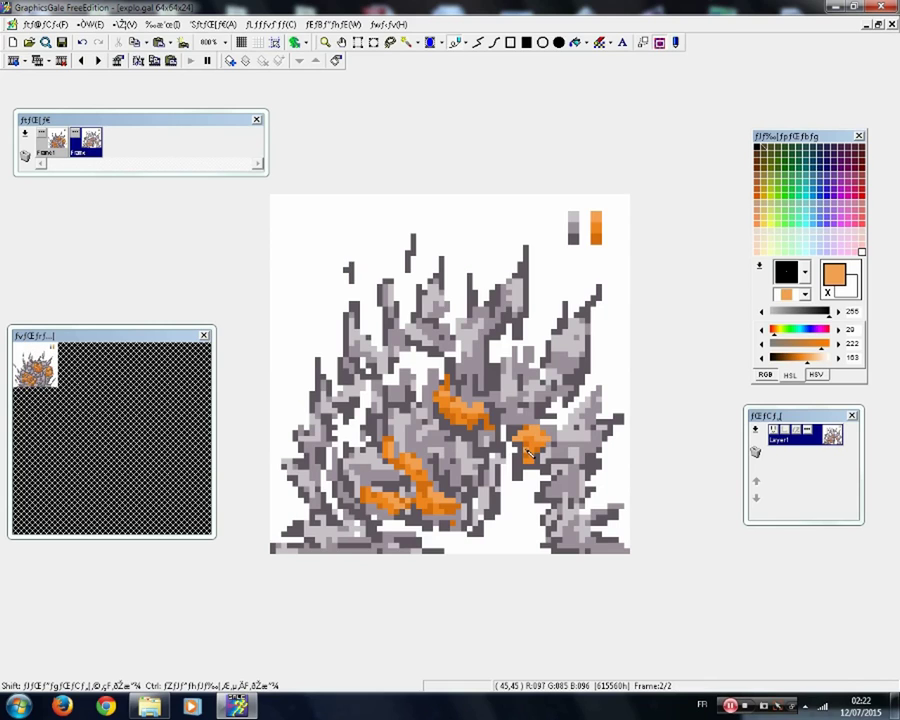
# - Add a third frame to the animation with white enabled as its transparent colour
pyautogui.rightClick(35, 140)
pyautogui.click(164, 154)
pyautogui.click(438, 311)
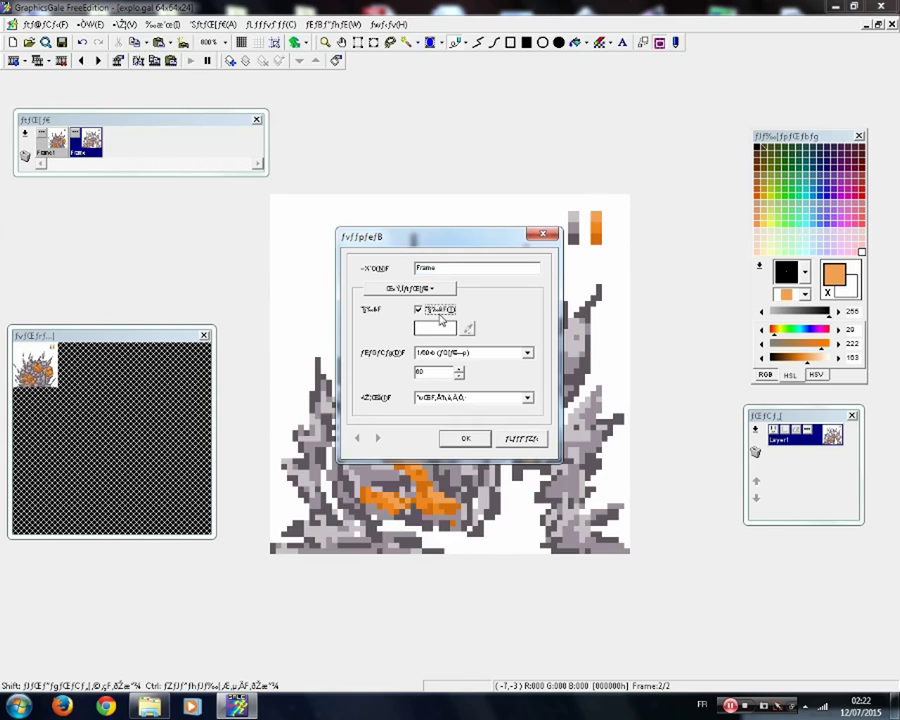
pyautogui.click(465, 441)
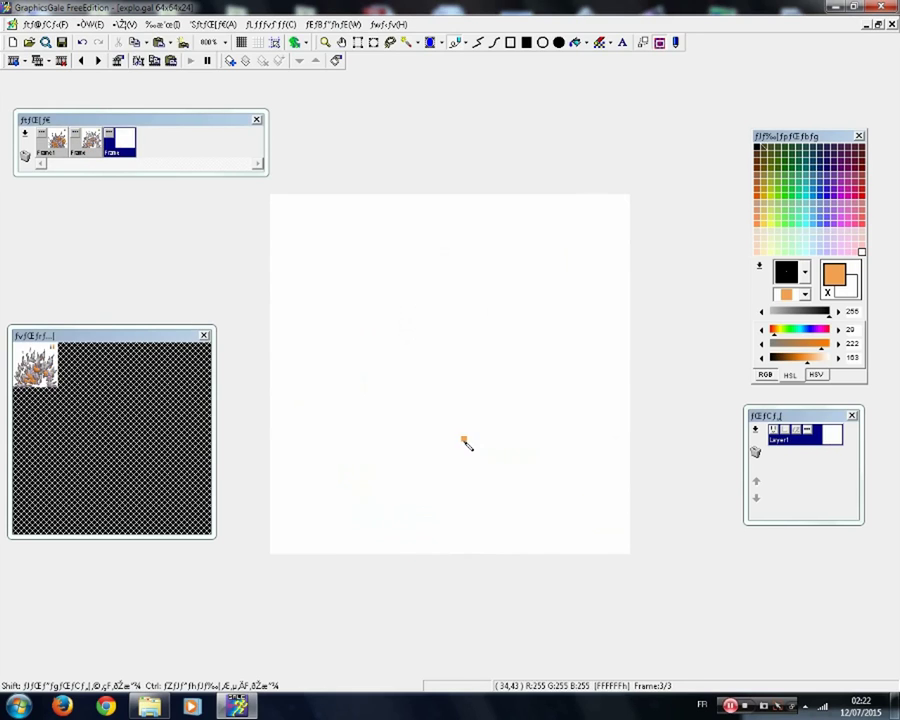
# - Turn on the onion skin and check it on the second frame before returning to the blank third frame
pyautogui.click(292, 43)
pyautogui.click(90, 140)
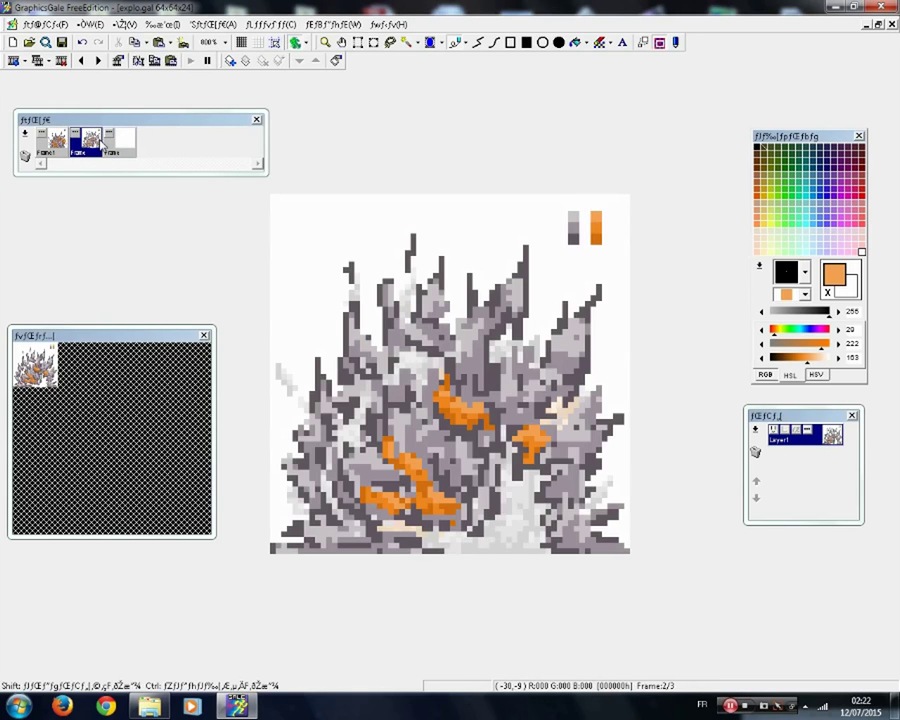
pyautogui.click(121, 143)
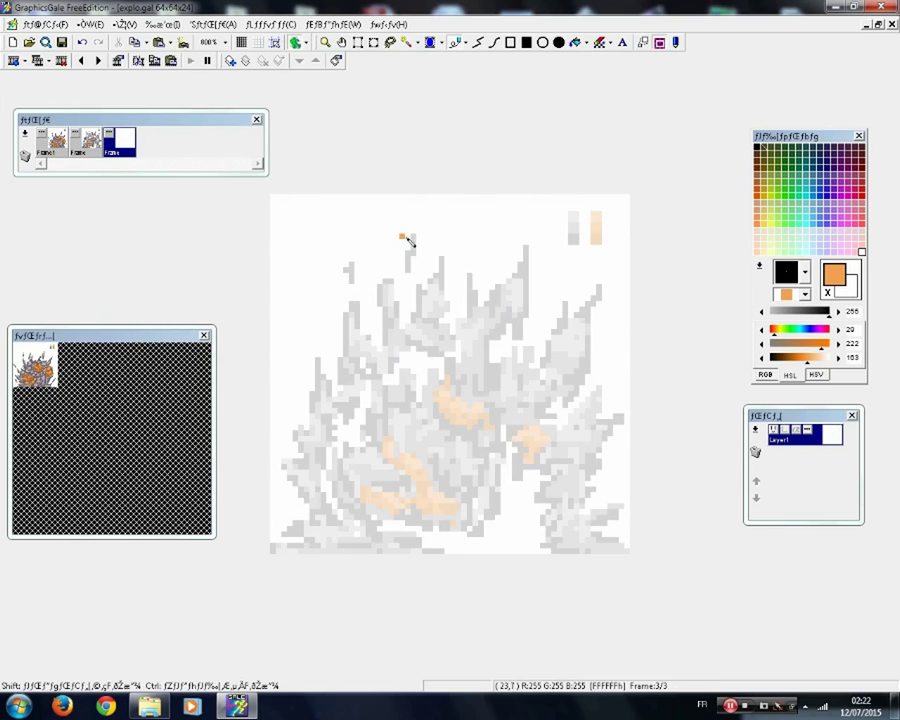
# - Paste the grey and orange colour swatches into the third frame and pick up the dark grey swatch colour for the pen
pyautogui.hotkey('ctrl', 'v')
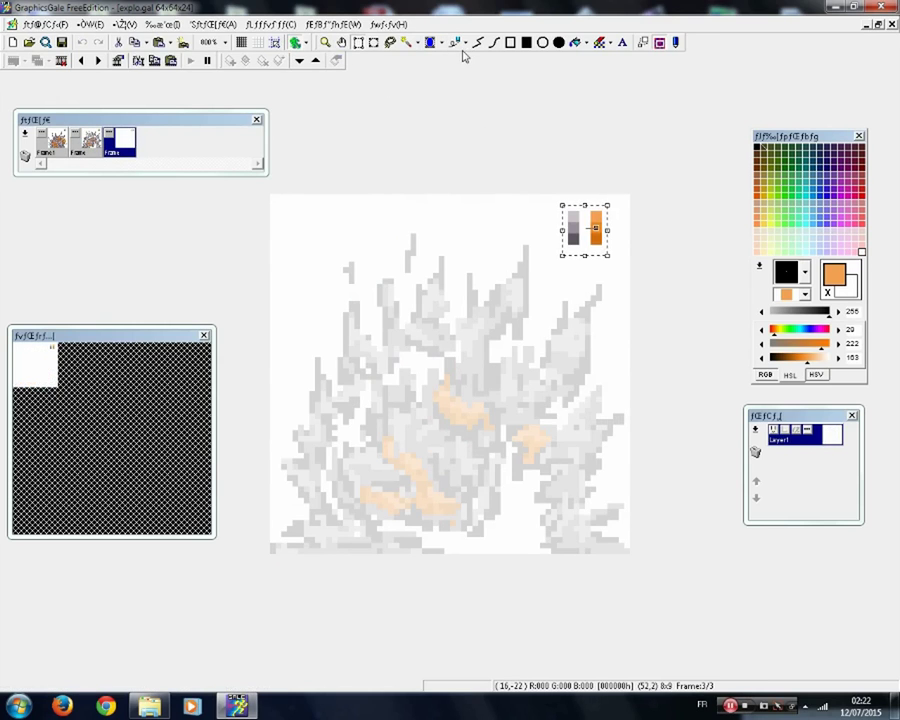
pyautogui.click(456, 43)
pyautogui.rightClick(576, 240)
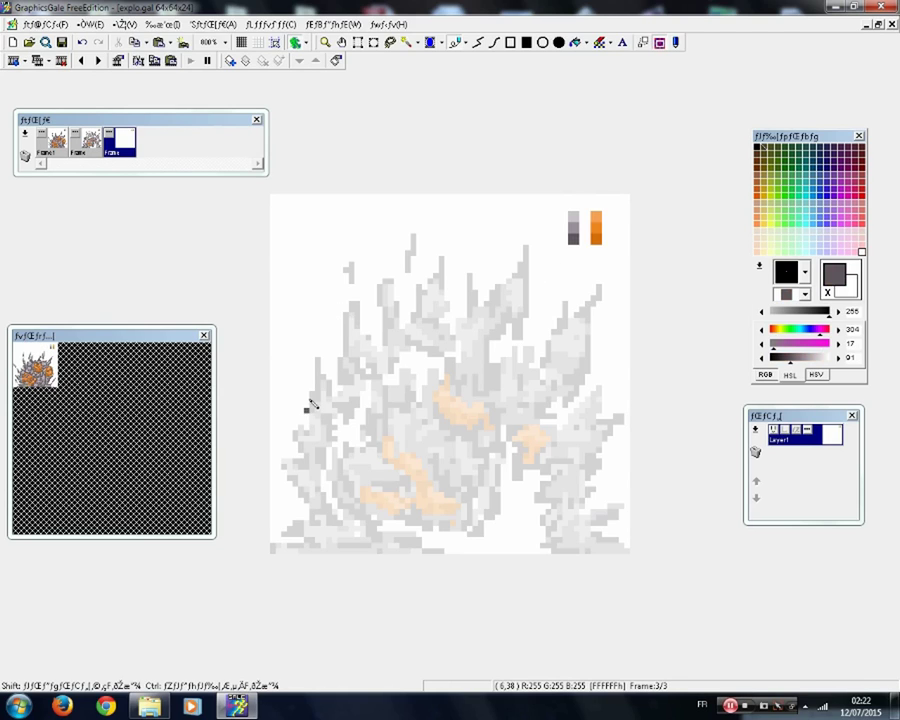
pyautogui.moveTo(312, 345); pyautogui.dragTo(318, 381)
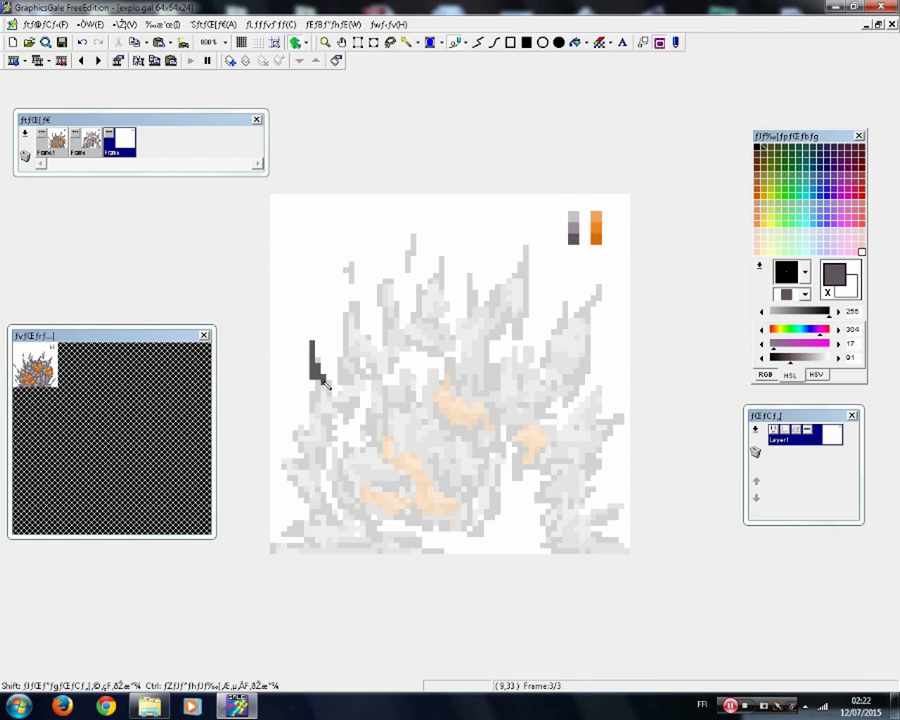
pyautogui.moveTo(352, 322)
pyautogui.mouseDown()
pyautogui.moveTo(360, 256)
pyautogui.moveTo(341, 343)
pyautogui.mouseUp()
pyautogui.moveTo(391, 269)
pyautogui.mouseDown()
pyautogui.moveTo(408, 218)
pyautogui.moveTo(395, 300)
pyautogui.mouseUp()
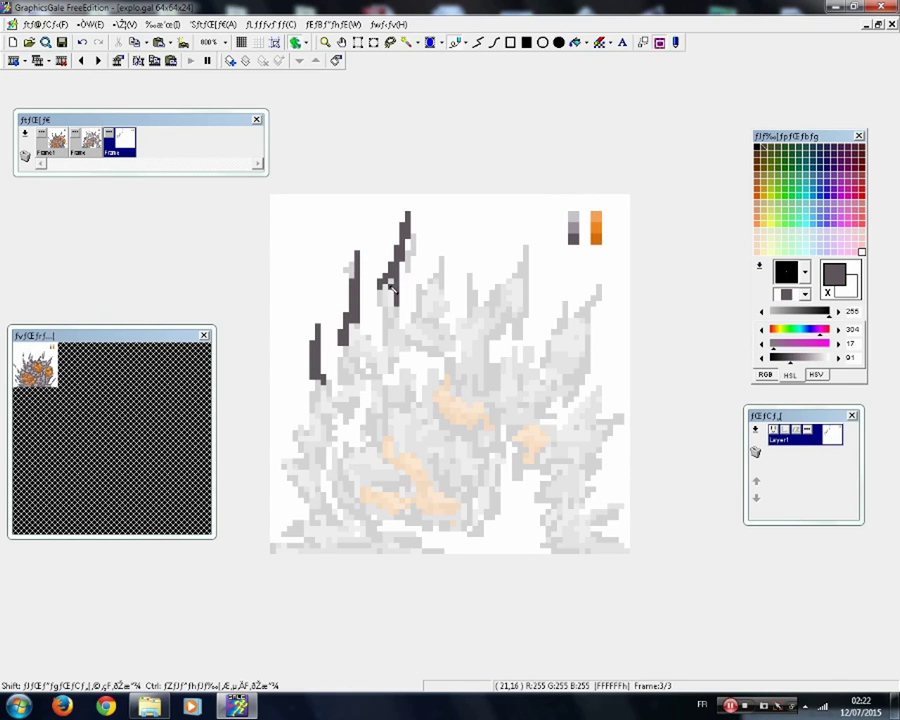
pyautogui.moveTo(286, 422); pyautogui.dragTo(307, 436)
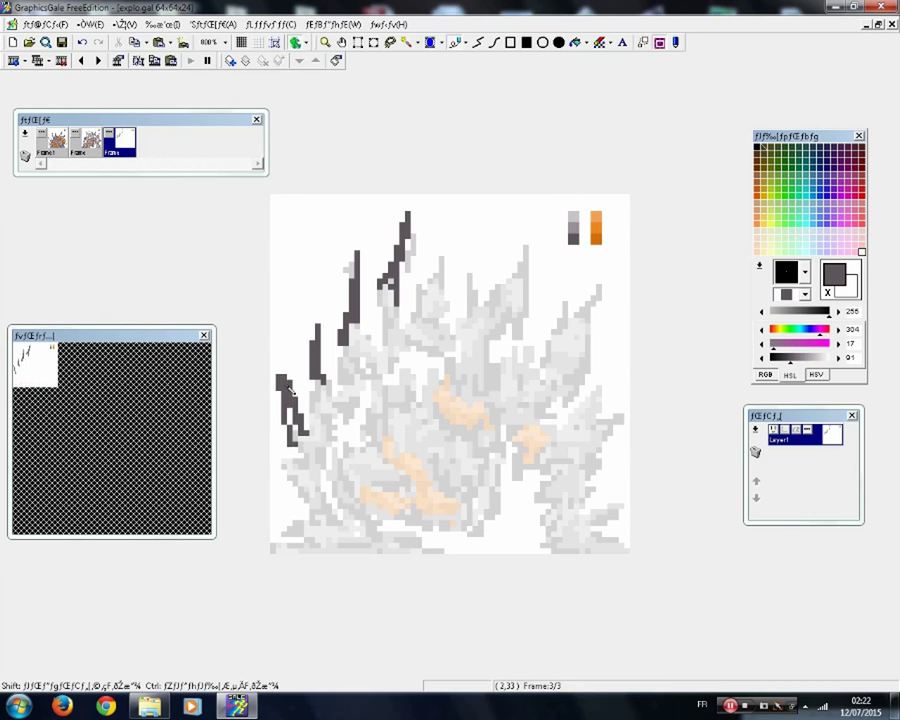
pyautogui.moveTo(287, 527); pyautogui.dragTo(299, 545)
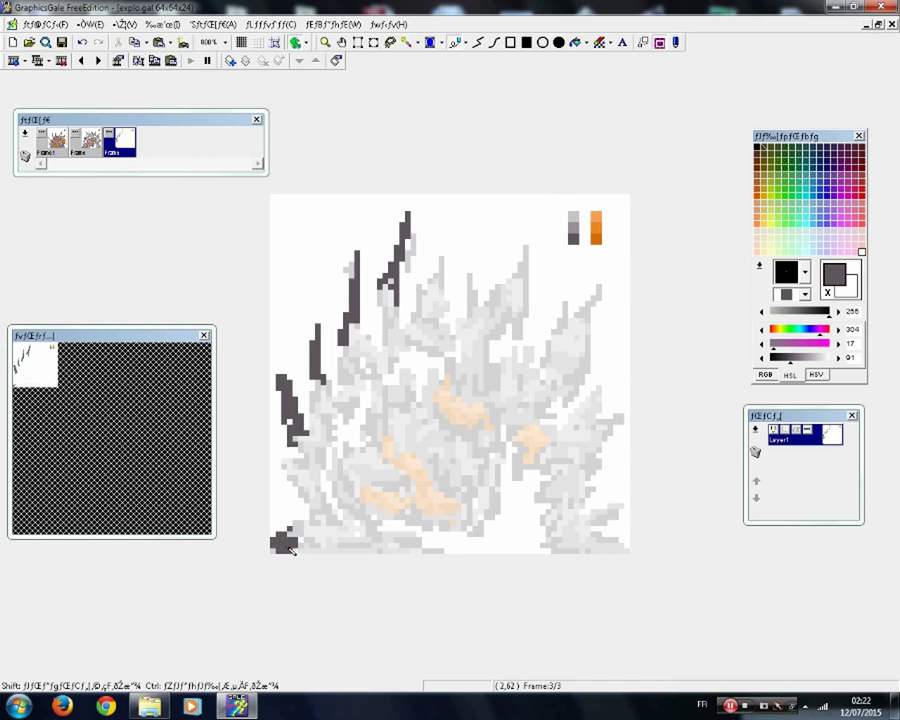
pyautogui.moveTo(361, 329); pyautogui.dragTo(374, 348)
pyautogui.click(386, 326)
pyautogui.moveTo(436, 265)
pyautogui.mouseDown()
pyautogui.moveTo(468, 219)
pyautogui.moveTo(441, 301)
pyautogui.mouseUp()
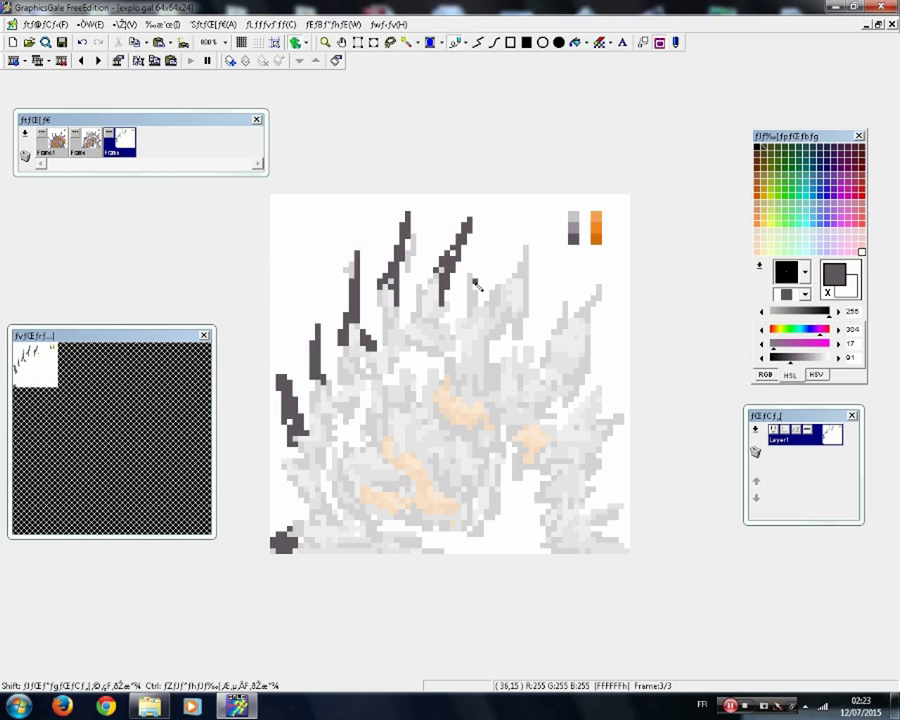
pyautogui.hotkey('ctrl', 'z')
pyautogui.hotkey('ctrl', 'z')
pyautogui.hotkey('ctrl', 'z')
pyautogui.hotkey('ctrl', 'z')
pyautogui.hotkey('ctrl', 'z')
pyautogui.hotkey('ctrl', 'z')
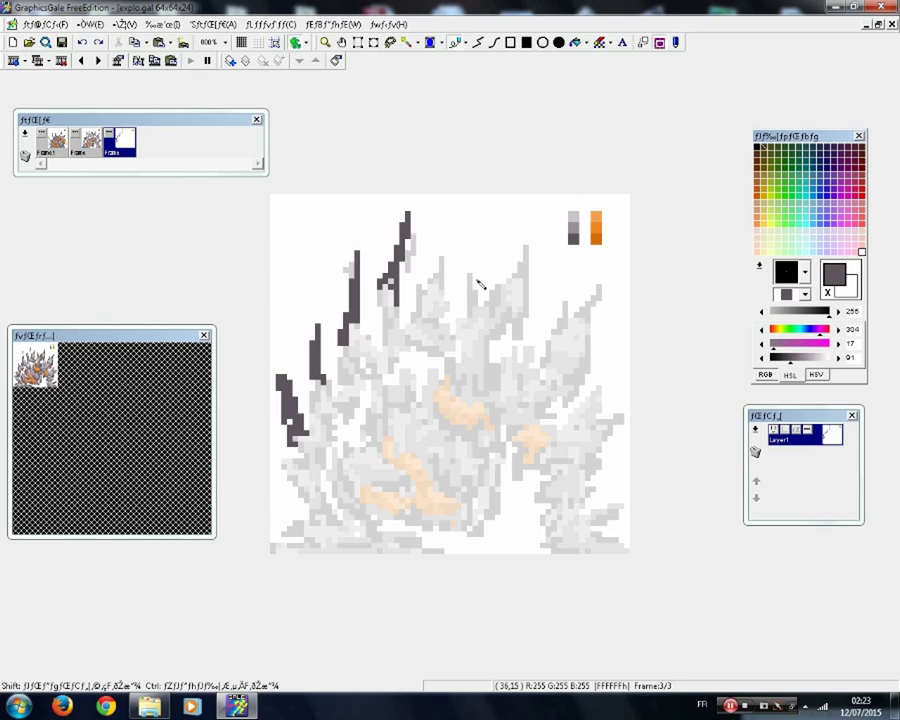
pyautogui.hotkey('ctrl', 'z')
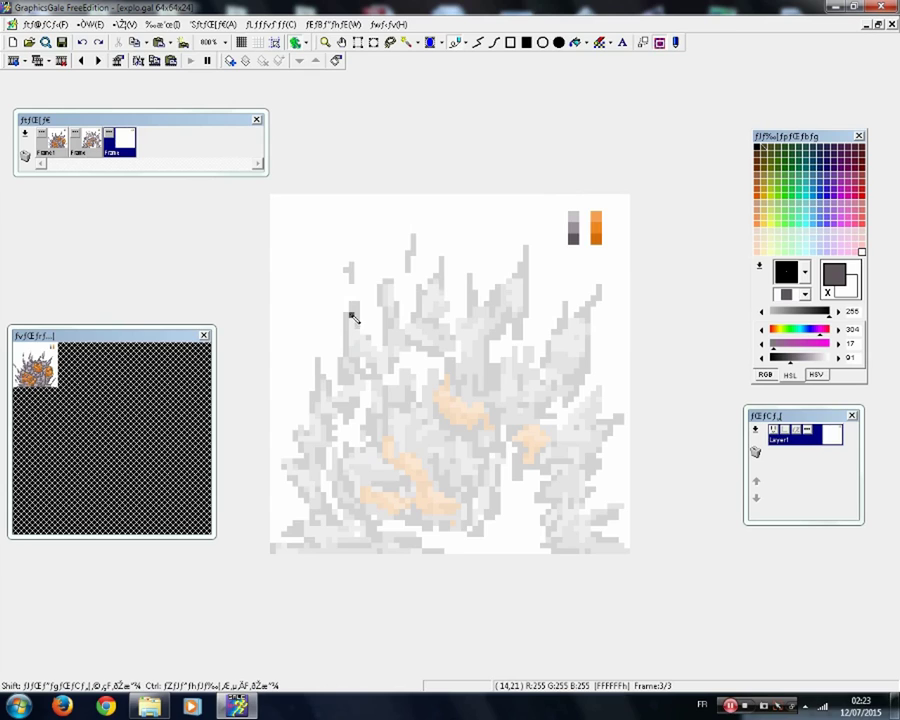
# - Draw dark grey spike tips around the explosion's whole outer edge, reaching slightly beyond the onion-skinned spikes
pyautogui.moveTo(346, 287)
pyautogui.mouseDown()
pyautogui.moveTo(337, 252)
pyautogui.moveTo(357, 287)
pyautogui.moveTo(340, 322)
pyautogui.mouseUp()
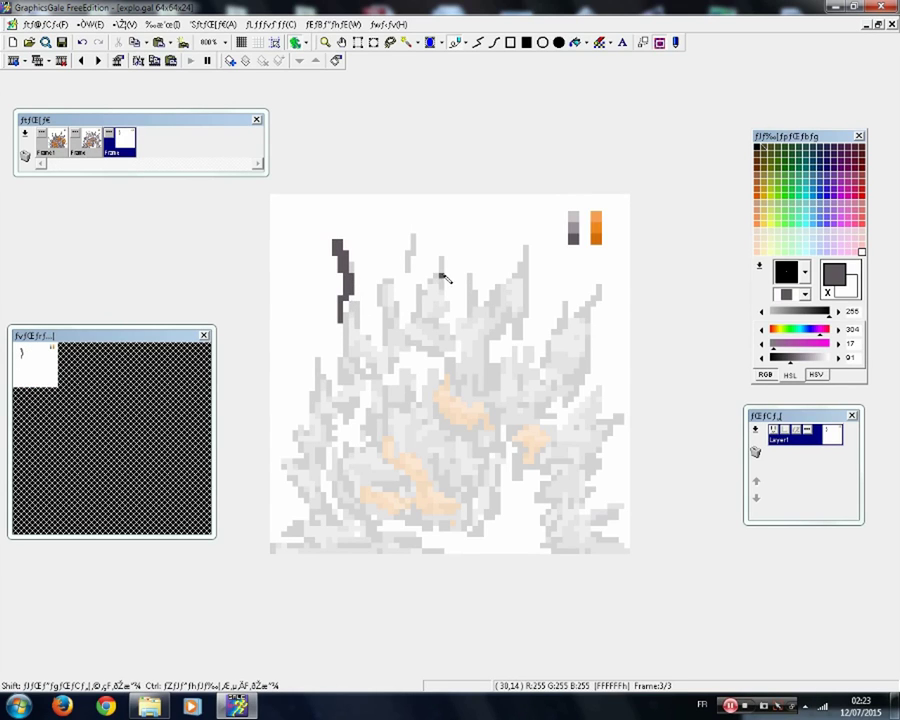
pyautogui.moveTo(451, 242); pyautogui.dragTo(438, 268)
pyautogui.moveTo(530, 237)
pyautogui.mouseDown()
pyautogui.moveTo(524, 282)
pyautogui.moveTo(521, 263)
pyautogui.moveTo(486, 294)
pyautogui.mouseUp()
pyautogui.moveTo(593, 342); pyautogui.dragTo(599, 272)
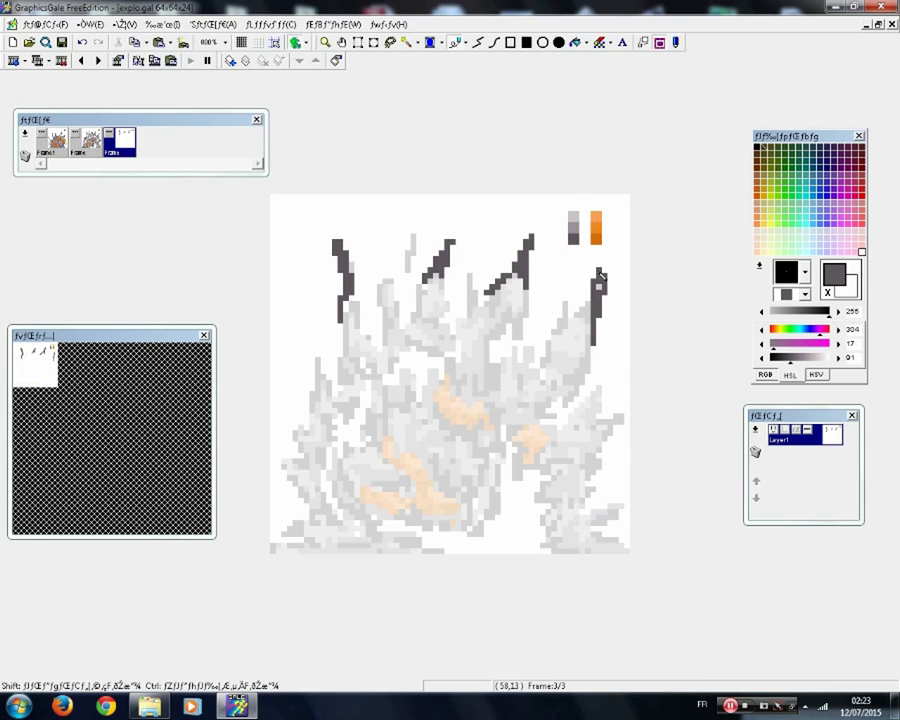
pyautogui.moveTo(603, 382); pyautogui.dragTo(615, 326)
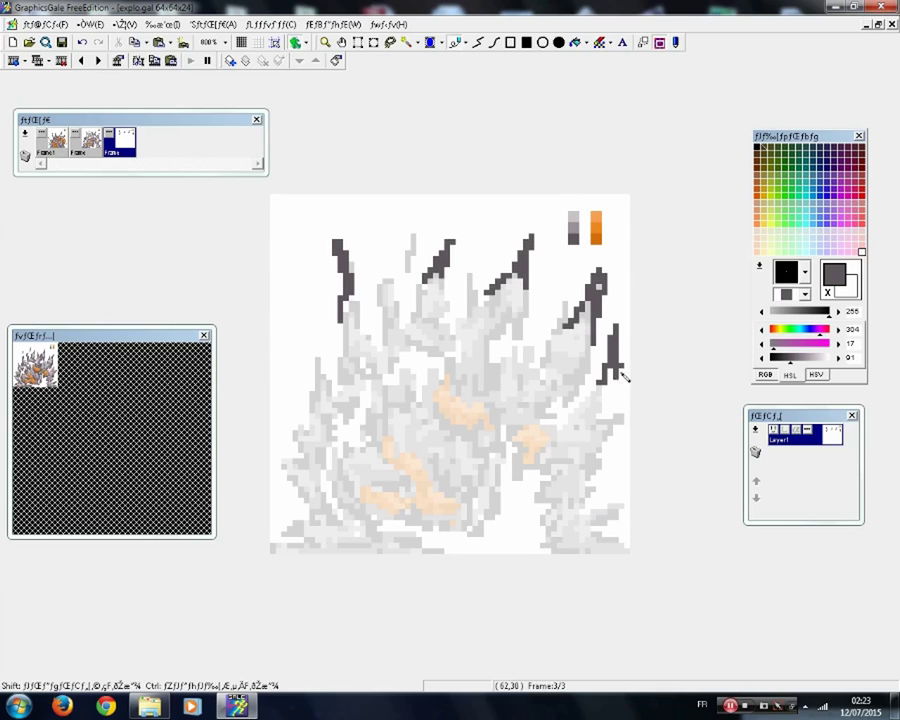
pyautogui.moveTo(298, 437)
pyautogui.mouseDown()
pyautogui.moveTo(289, 404)
pyautogui.moveTo(307, 437)
pyautogui.moveTo(320, 361)
pyautogui.mouseUp()
pyautogui.moveTo(304, 523)
pyautogui.mouseDown()
pyautogui.moveTo(285, 530)
pyautogui.moveTo(299, 536)
pyautogui.mouseUp()
pyautogui.moveTo(604, 536)
pyautogui.mouseDown()
pyautogui.moveTo(625, 551)
pyautogui.moveTo(630, 473)
pyautogui.moveTo(592, 508)
pyautogui.mouseUp()
pyautogui.moveTo(629, 418); pyautogui.dragTo(613, 435)
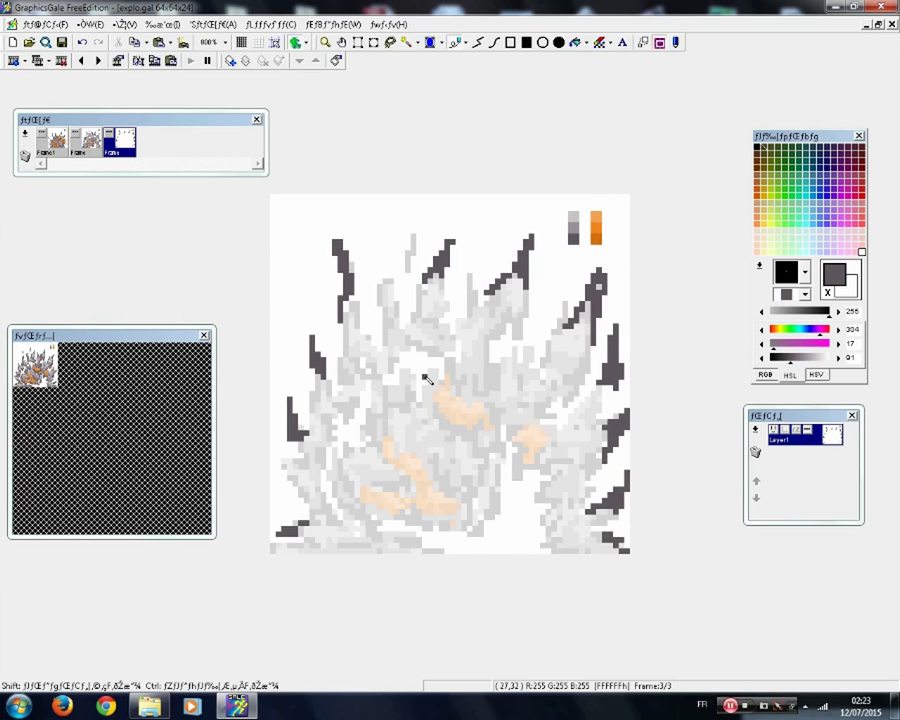
# - Extend the left-hand spikes inward with dark grey outlines that link them along the explosion's left edge
pyautogui.moveTo(353, 324); pyautogui.dragTo(377, 352)
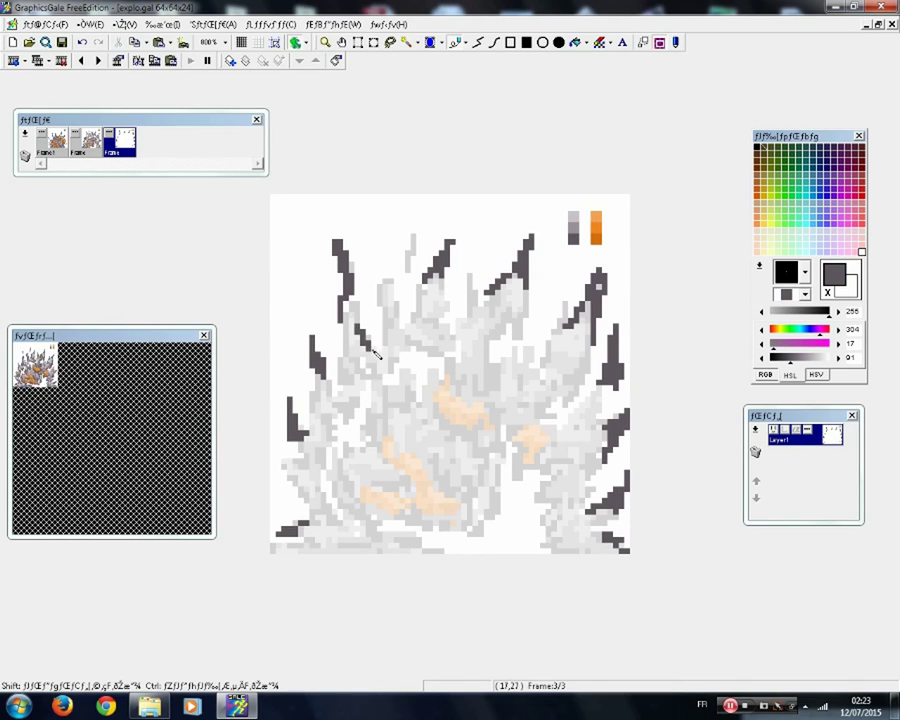
pyautogui.moveTo(320, 390)
pyautogui.mouseDown()
pyautogui.moveTo(339, 427)
pyautogui.moveTo(352, 417)
pyautogui.moveTo(355, 381)
pyautogui.moveTo(334, 360)
pyautogui.moveTo(321, 394)
pyautogui.moveTo(326, 418)
pyautogui.moveTo(321, 427)
pyautogui.moveTo(305, 424)
pyautogui.moveTo(316, 454)
pyautogui.moveTo(298, 458)
pyautogui.moveTo(334, 452)
pyautogui.mouseUp()
pyautogui.moveTo(323, 435); pyautogui.dragTo(318, 422)
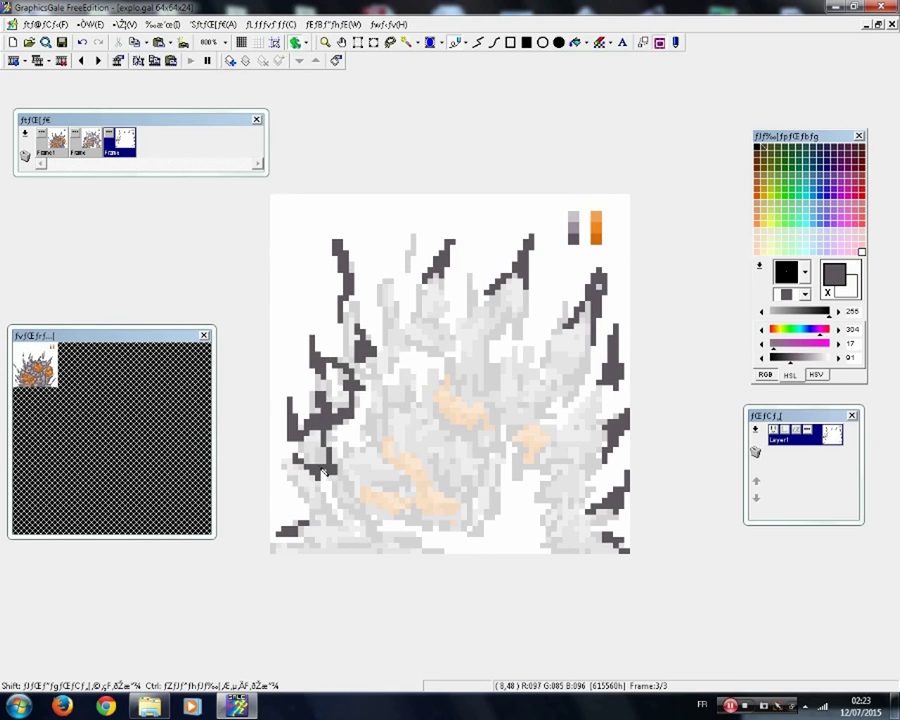
# - Close the upper and right-hand spikes with dark grey inner outlines and bases
pyautogui.moveTo(420, 290)
pyautogui.mouseDown()
pyautogui.moveTo(409, 335)
pyautogui.moveTo(436, 304)
pyautogui.moveTo(443, 322)
pyautogui.mouseUp()
pyautogui.moveTo(491, 295)
pyautogui.mouseDown()
pyautogui.moveTo(475, 342)
pyautogui.moveTo(487, 305)
pyautogui.moveTo(513, 330)
pyautogui.mouseUp()
pyautogui.moveTo(565, 310)
pyautogui.mouseDown()
pyautogui.moveTo(565, 326)
pyautogui.moveTo(581, 335)
pyautogui.mouseUp()
pyautogui.click(582, 332)
pyautogui.moveTo(590, 381)
pyautogui.mouseDown()
pyautogui.moveTo(572, 414)
pyautogui.moveTo(614, 397)
pyautogui.mouseUp()
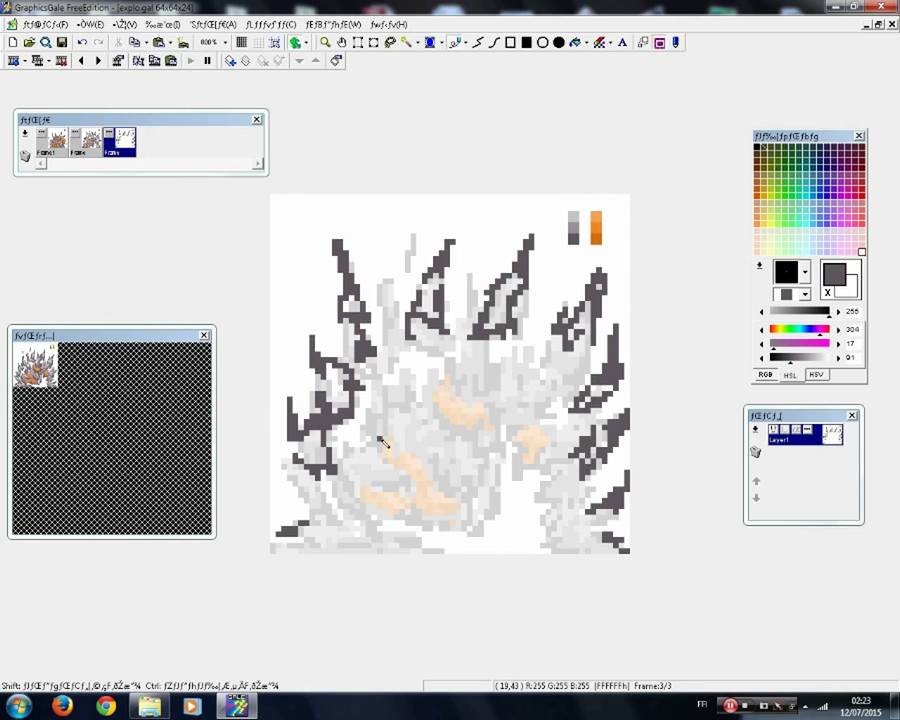
# - Outline small smoke shapes in dark grey at the cloud's upper left, centre and around the right fire patch
pyautogui.moveTo(388, 412); pyautogui.dragTo(379, 371)
pyautogui.moveTo(464, 361)
pyautogui.mouseDown()
pyautogui.moveTo(460, 398)
pyautogui.moveTo(476, 408)
pyautogui.moveTo(466, 364)
pyautogui.mouseUp()
pyautogui.moveTo(525, 378)
pyautogui.mouseDown()
pyautogui.moveTo(482, 447)
pyautogui.moveTo(512, 437)
pyautogui.moveTo(547, 460)
pyautogui.moveTo(531, 432)
pyautogui.moveTo(526, 387)
pyautogui.mouseUp()
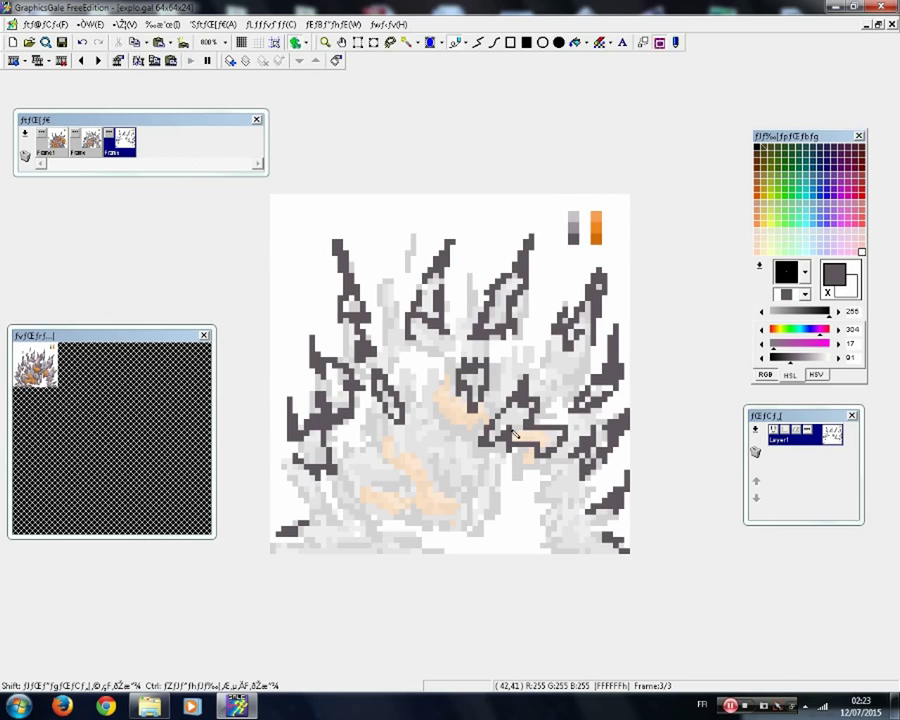
# - Draw dark grey smoke lines at the explosion's lower right and outline the lower central fire patch
pyautogui.moveTo(548, 506)
pyautogui.mouseDown()
pyautogui.moveTo(581, 544)
pyautogui.moveTo(577, 519)
pyautogui.moveTo(544, 504)
pyautogui.mouseUp()
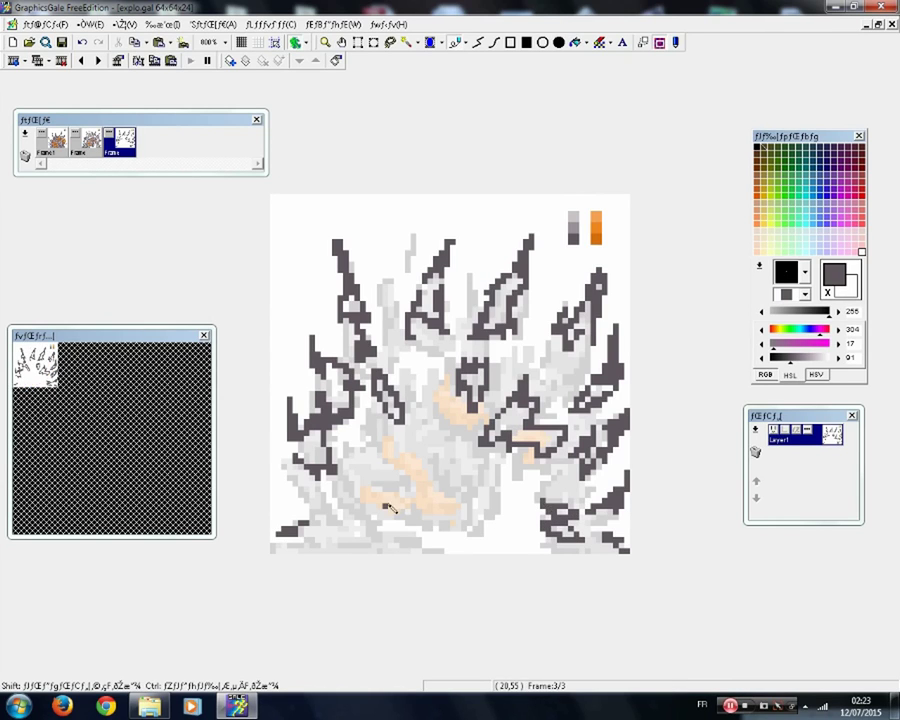
pyautogui.moveTo(383, 508); pyautogui.dragTo(462, 530)
pyautogui.moveTo(445, 480); pyautogui.dragTo(390, 468)
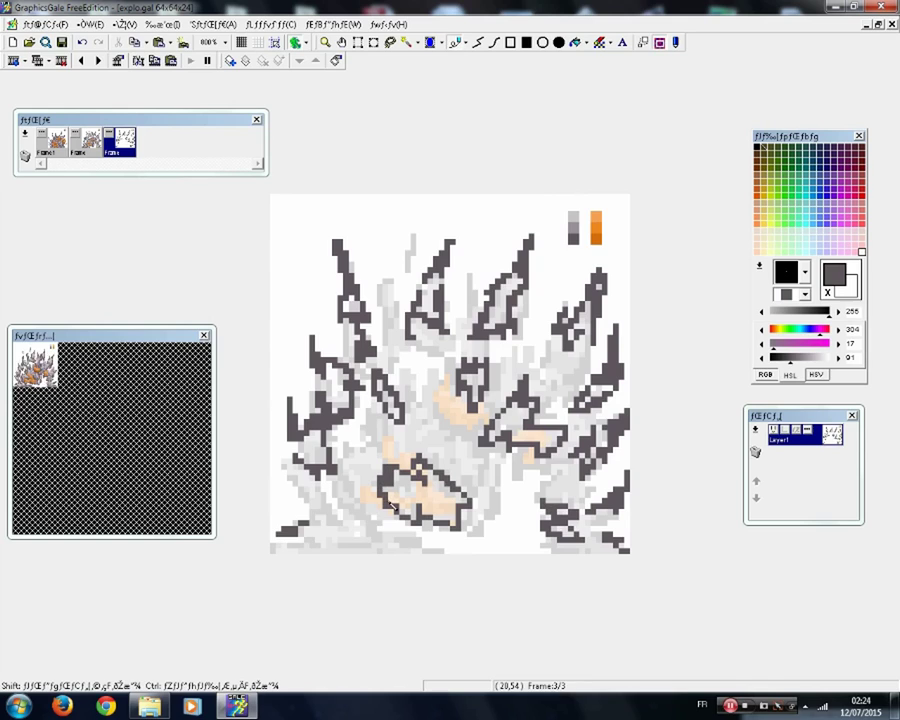
# - Outline the low smoke mound at the explosion's lower left and the small spike above it in dark grey
pyautogui.moveTo(299, 524)
pyautogui.mouseDown()
pyautogui.moveTo(350, 529)
pyautogui.moveTo(340, 548)
pyautogui.moveTo(283, 545)
pyautogui.mouseUp()
pyautogui.moveTo(362, 545); pyautogui.dragTo(397, 551)
pyautogui.moveTo(277, 544); pyautogui.dragTo(273, 550)
pyautogui.moveTo(311, 489); pyautogui.dragTo(296, 458)
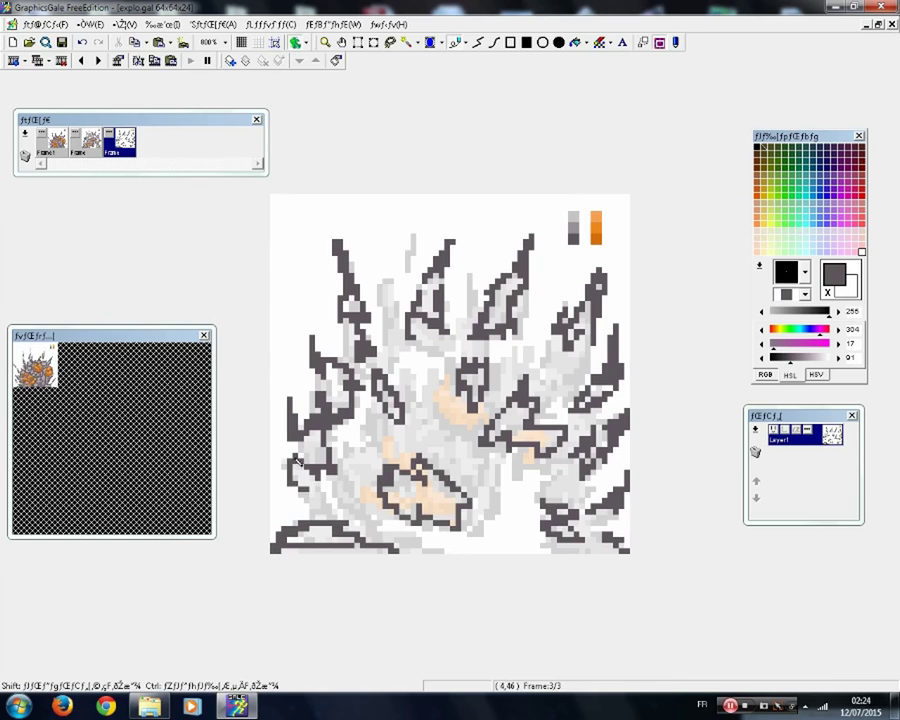
# - Finish the left and central smoke outlines and fill the outlined upper spikes with solid dark grey
pyautogui.moveTo(353, 419)
pyautogui.mouseDown()
pyautogui.moveTo(355, 456)
pyautogui.moveTo(340, 473)
pyautogui.moveTo(295, 450)
pyautogui.moveTo(297, 435)
pyautogui.mouseUp()
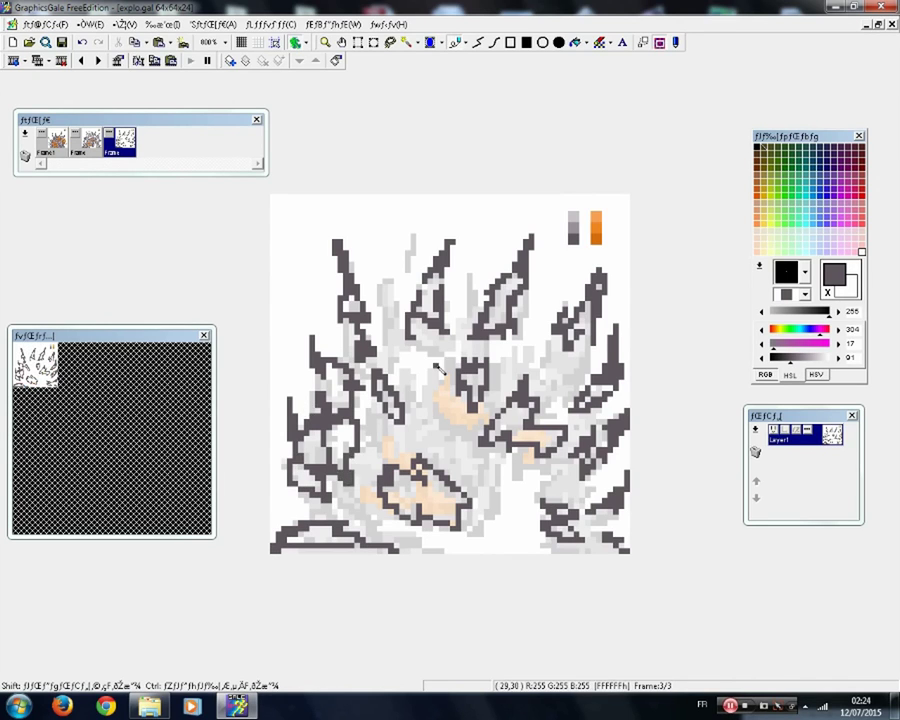
pyautogui.moveTo(438, 411)
pyautogui.mouseDown()
pyautogui.moveTo(464, 433)
pyautogui.moveTo(419, 422)
pyautogui.moveTo(442, 410)
pyautogui.mouseUp()
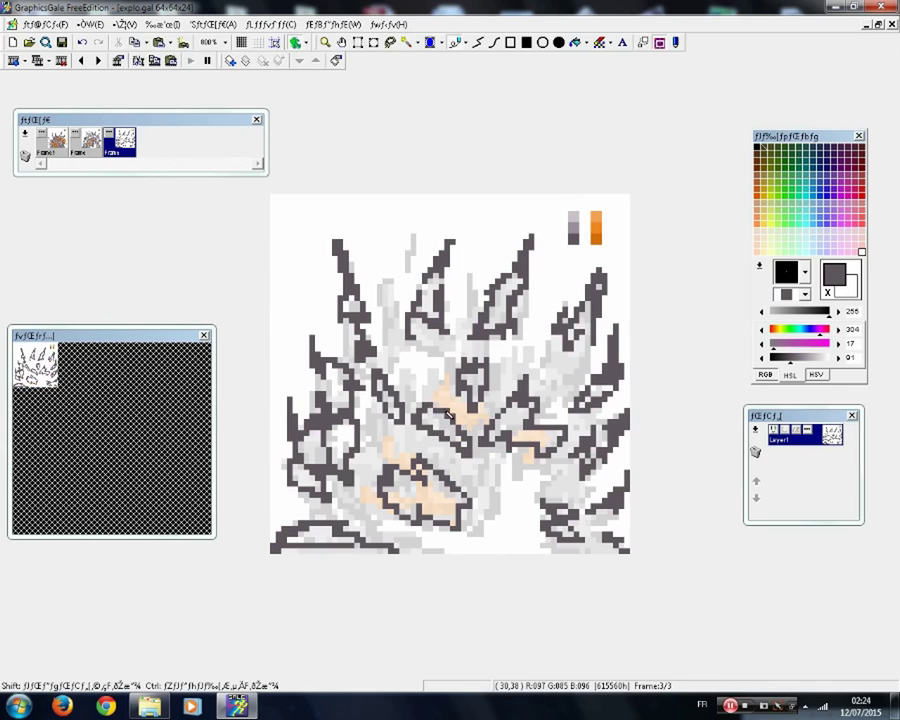
pyautogui.click(577, 43)
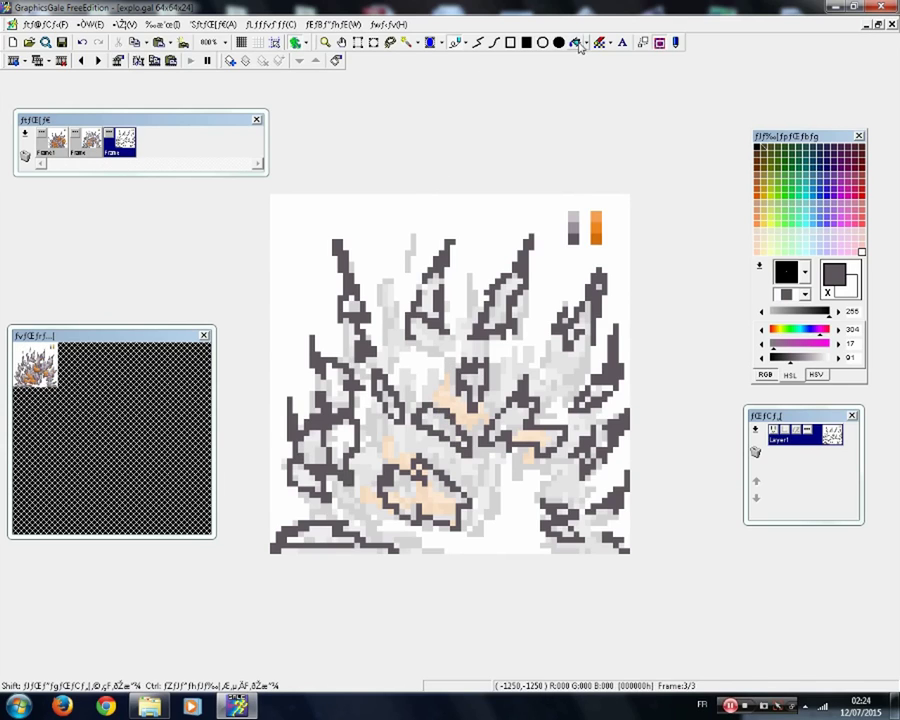
pyautogui.click(507, 268)
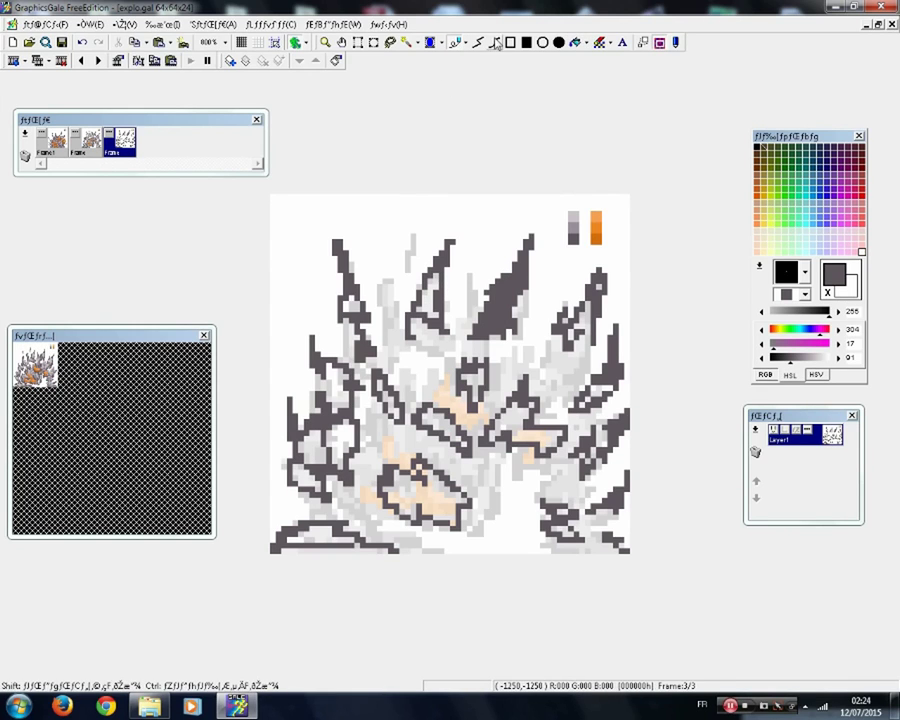
pyautogui.click(427, 298)
pyautogui.click(352, 308)
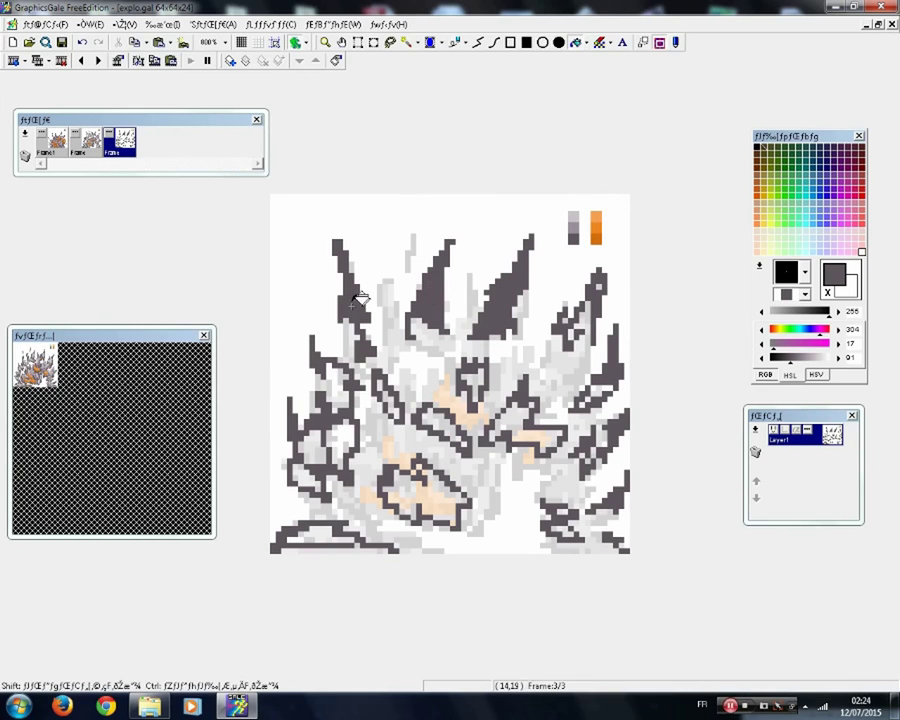
# - Fill the outlined smoke shapes at the explosion's left, bottom, centre and right with dark grey
pyautogui.click(322, 430)
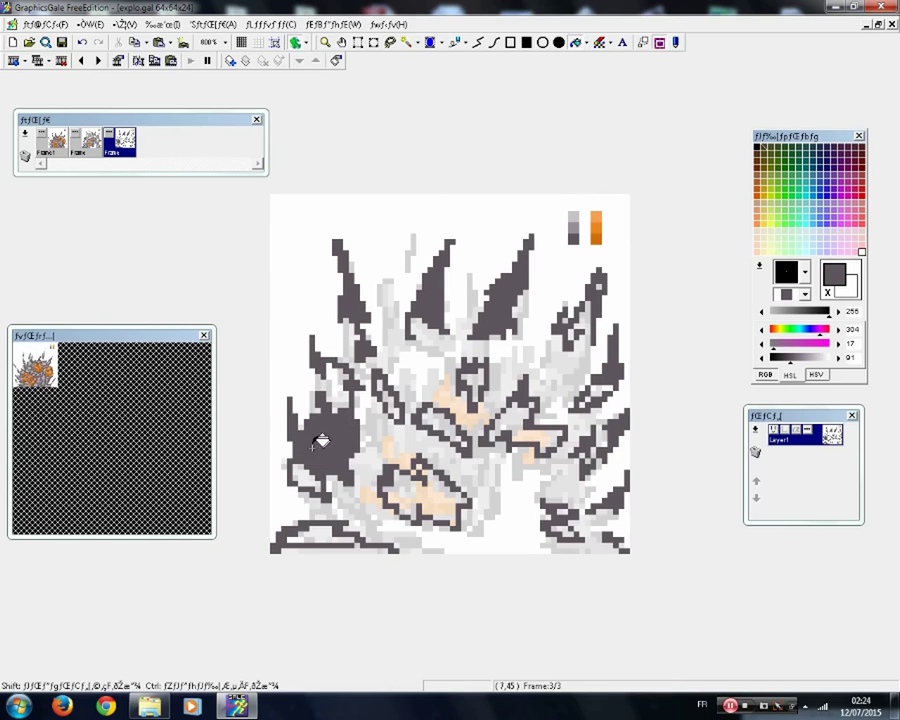
pyautogui.click(415, 495)
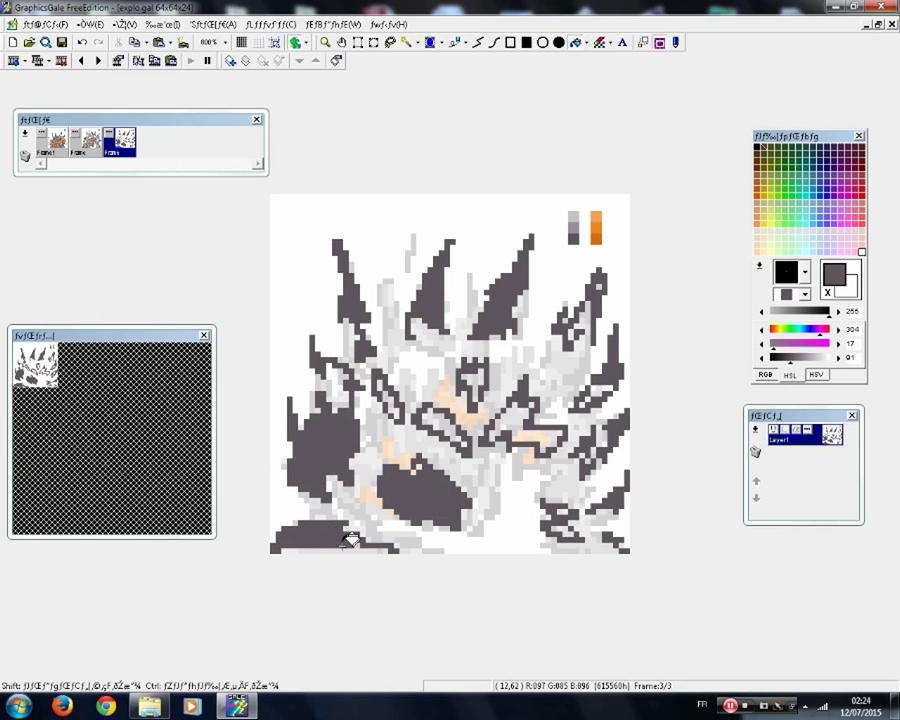
pyautogui.click(353, 547)
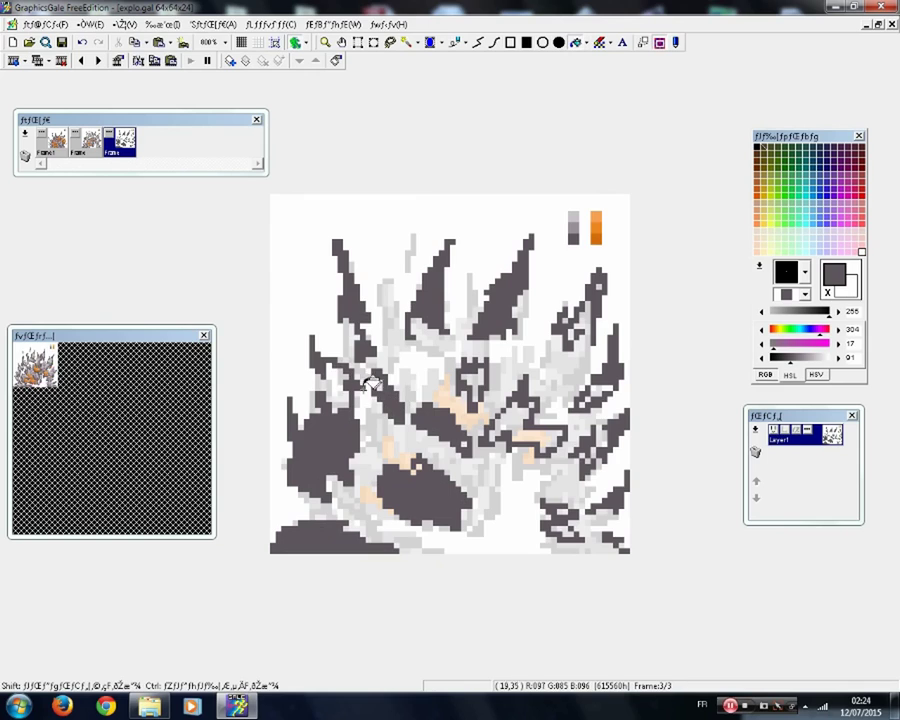
pyautogui.click(466, 382)
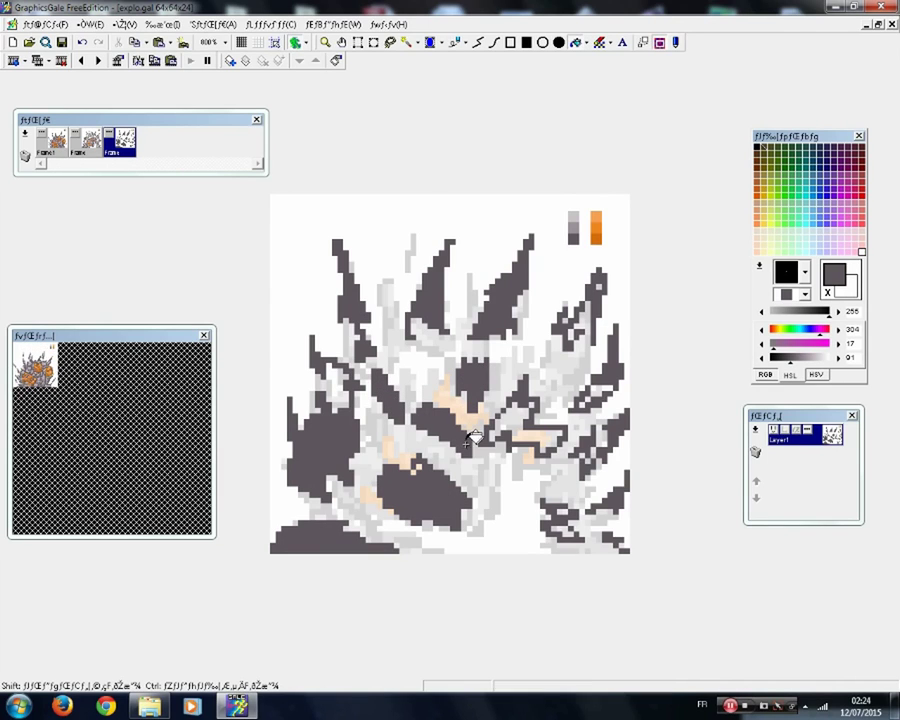
pyautogui.click(512, 415)
pyautogui.click(418, 467)
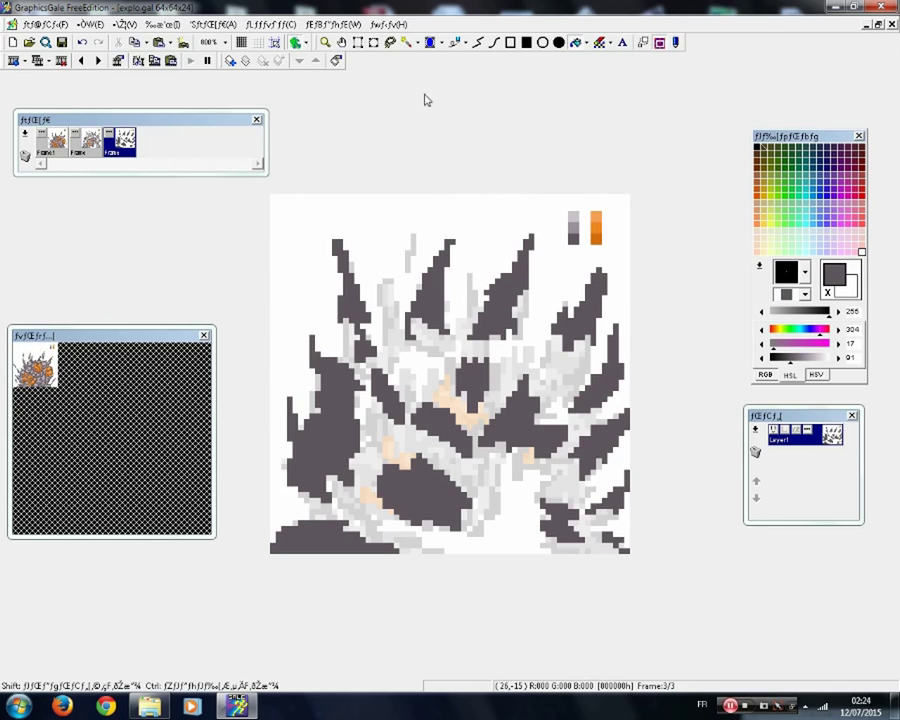
# - Shade the left smoke mass, the lower central smoke and the low mound at lower left with mid grey
pyautogui.click(456, 44)
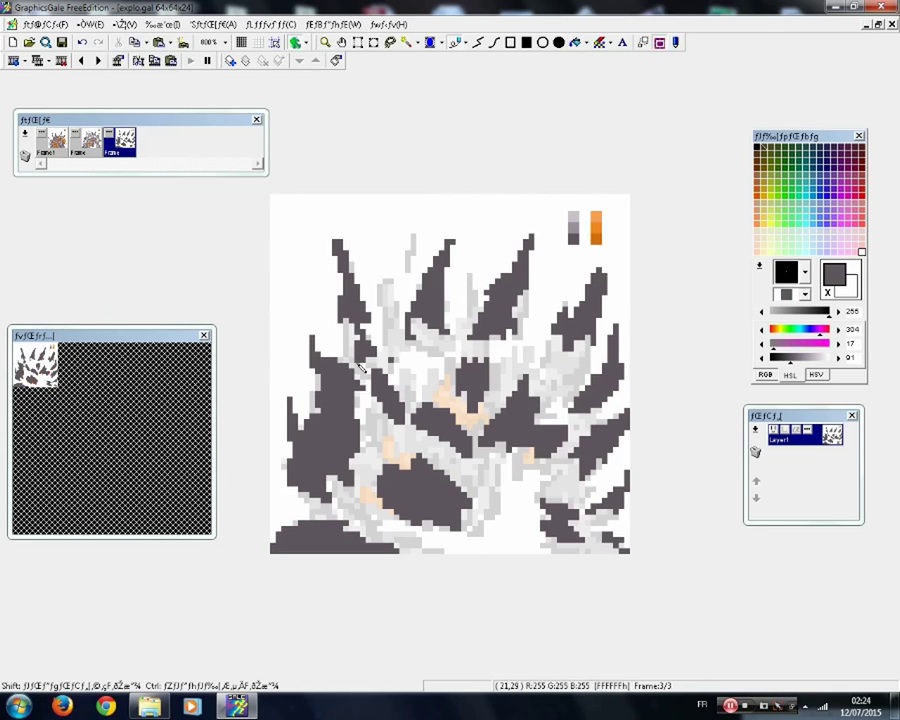
pyautogui.rightClick(575, 230)
pyautogui.moveTo(336, 448)
pyautogui.mouseDown()
pyautogui.moveTo(344, 404)
pyautogui.moveTo(346, 417)
pyautogui.moveTo(325, 396)
pyautogui.moveTo(342, 418)
pyautogui.moveTo(346, 404)
pyautogui.moveTo(316, 460)
pyautogui.mouseUp()
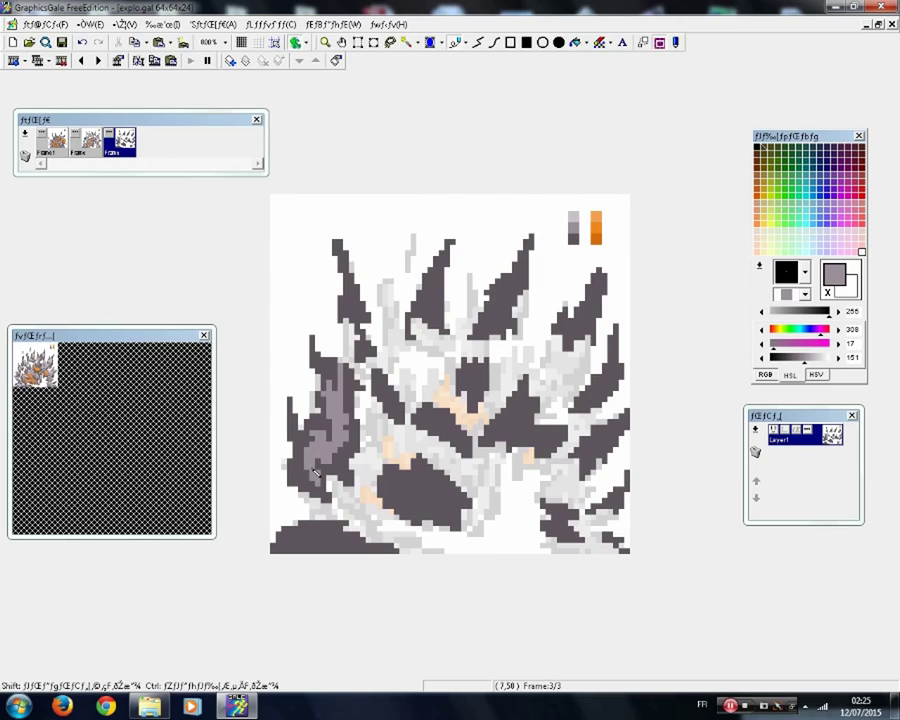
pyautogui.moveTo(296, 421); pyautogui.dragTo(292, 412)
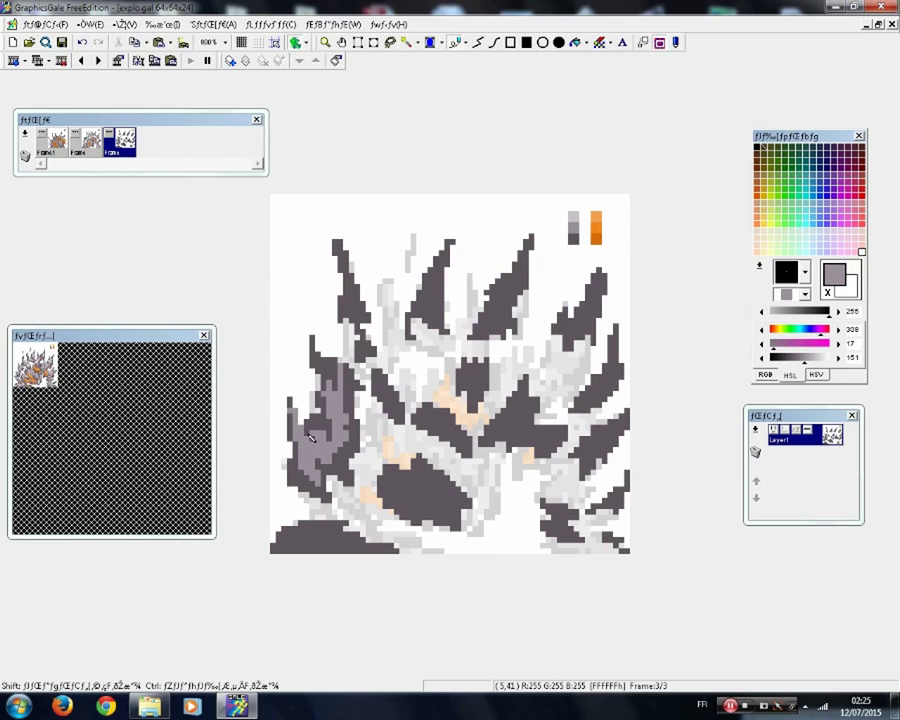
pyautogui.moveTo(334, 447); pyautogui.dragTo(345, 464)
pyautogui.moveTo(397, 503)
pyautogui.mouseDown()
pyautogui.moveTo(408, 479)
pyautogui.moveTo(414, 505)
pyautogui.mouseUp()
pyautogui.moveTo(407, 495)
pyautogui.mouseDown()
pyautogui.moveTo(443, 492)
pyautogui.moveTo(445, 467)
pyautogui.moveTo(453, 528)
pyautogui.mouseUp()
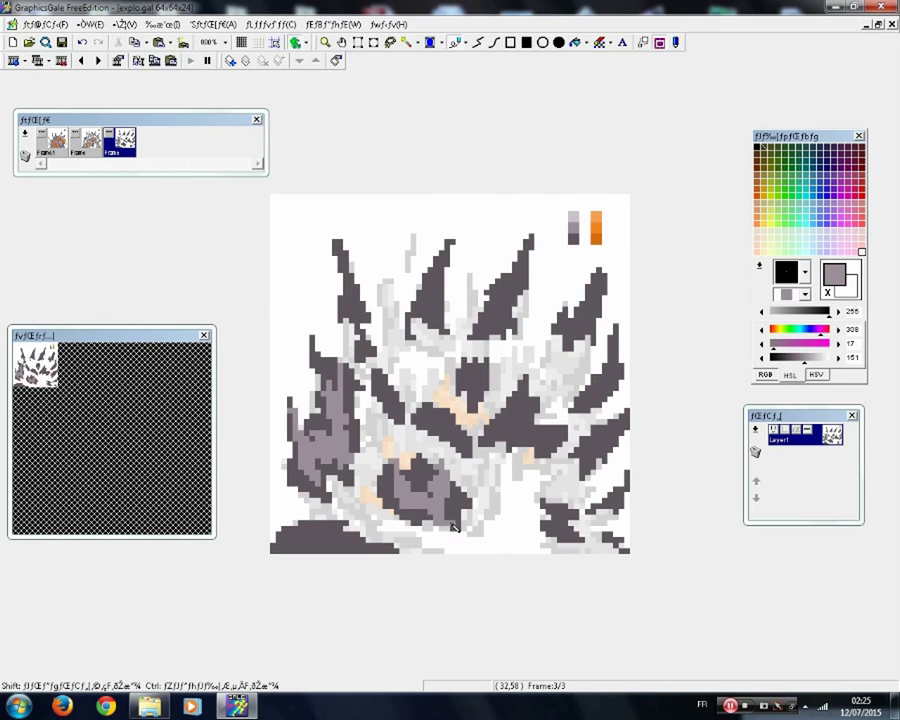
pyautogui.moveTo(309, 528)
pyautogui.mouseDown()
pyautogui.moveTo(299, 534)
pyautogui.moveTo(327, 548)
pyautogui.moveTo(331, 534)
pyautogui.moveTo(341, 542)
pyautogui.mouseUp()
# - Shade the upper and right-hand spikes and the central smoke shapes with mid grey and light grey highlights
pyautogui.moveTo(347, 309)
pyautogui.mouseDown()
pyautogui.moveTo(356, 320)
pyautogui.moveTo(353, 298)
pyautogui.mouseUp()
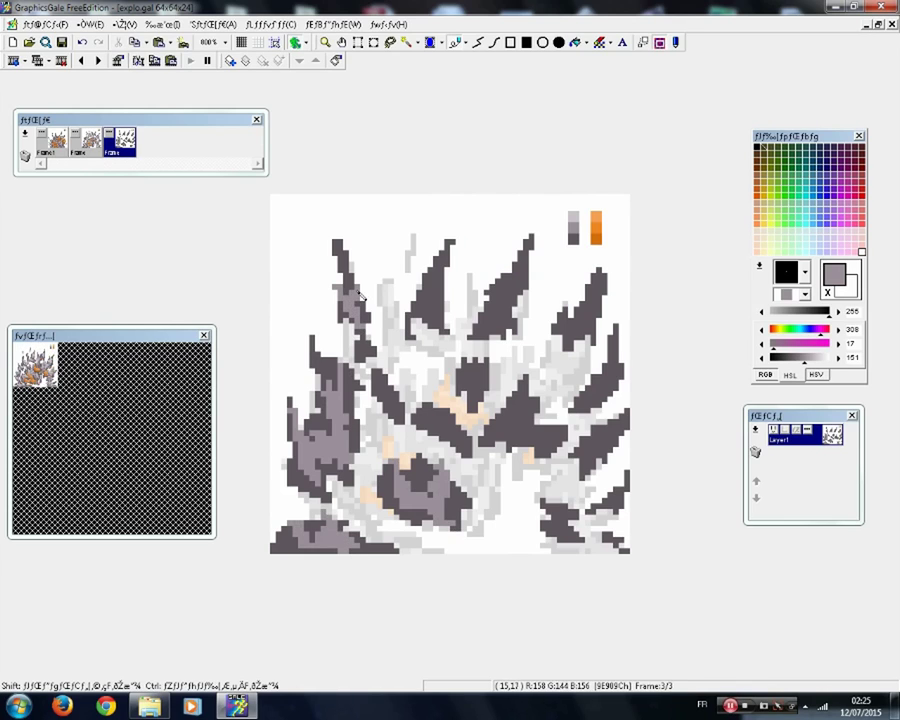
pyautogui.moveTo(426, 287)
pyautogui.mouseDown()
pyautogui.moveTo(437, 320)
pyautogui.moveTo(424, 316)
pyautogui.mouseUp()
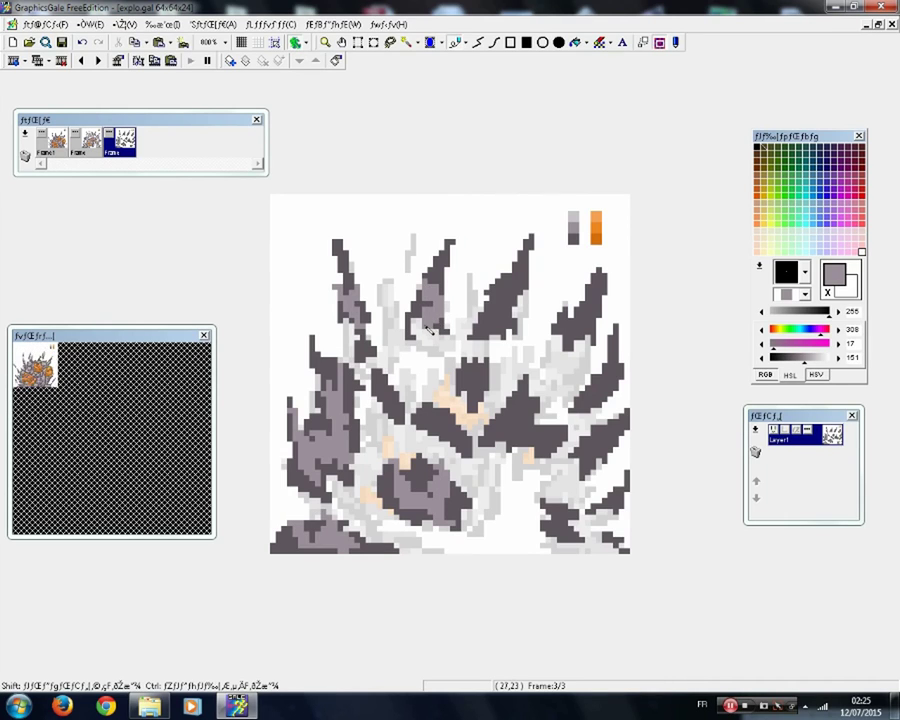
pyautogui.moveTo(498, 279)
pyautogui.mouseDown()
pyautogui.moveTo(502, 300)
pyautogui.moveTo(519, 288)
pyautogui.moveTo(480, 331)
pyautogui.moveTo(491, 322)
pyautogui.mouseUp()
pyautogui.moveTo(590, 330); pyautogui.dragTo(598, 297)
pyautogui.moveTo(604, 366)
pyautogui.mouseDown()
pyautogui.moveTo(597, 376)
pyautogui.moveTo(611, 383)
pyautogui.moveTo(588, 398)
pyautogui.mouseUp()
pyautogui.moveTo(506, 410)
pyautogui.mouseDown()
pyautogui.moveTo(515, 452)
pyautogui.moveTo(550, 433)
pyautogui.moveTo(489, 380)
pyautogui.moveTo(463, 379)
pyautogui.moveTo(475, 416)
pyautogui.mouseUp()
pyautogui.moveTo(609, 447); pyautogui.dragTo(595, 434)
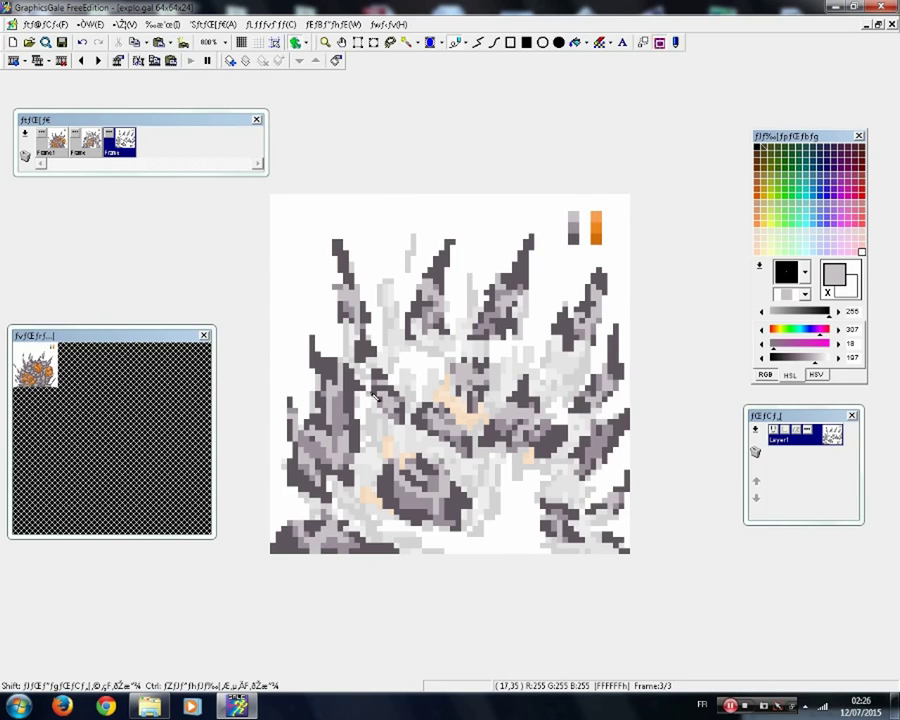
pyautogui.rightClick(423, 507)
pyautogui.click(460, 507)
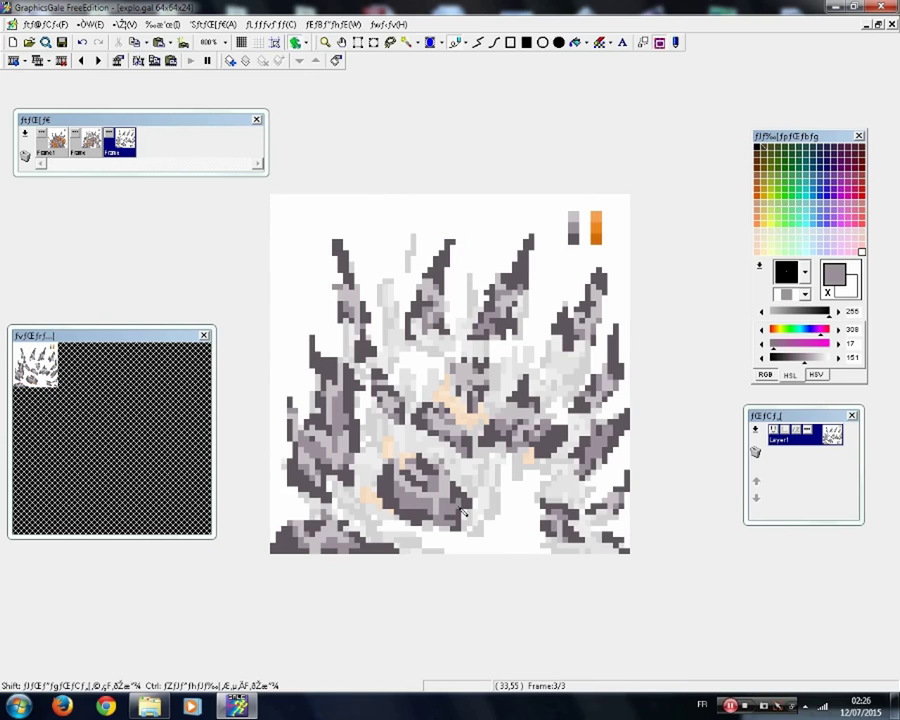
pyautogui.rightClick(442, 502)
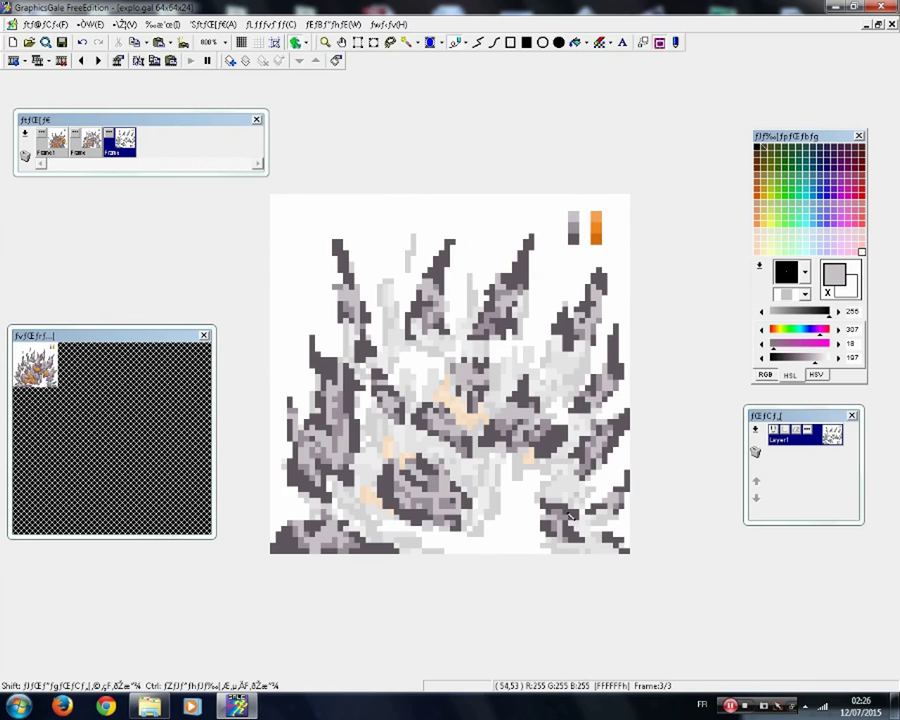
# - Paint fire patches around the lower, central and right smoke shapes in dark orange with mid and light orange highlights
pyautogui.rightClick(597, 239)
pyautogui.moveTo(408, 455)
pyautogui.mouseDown()
pyautogui.moveTo(436, 461)
pyautogui.moveTo(403, 460)
pyautogui.moveTo(409, 445)
pyautogui.moveTo(383, 462)
pyautogui.mouseUp()
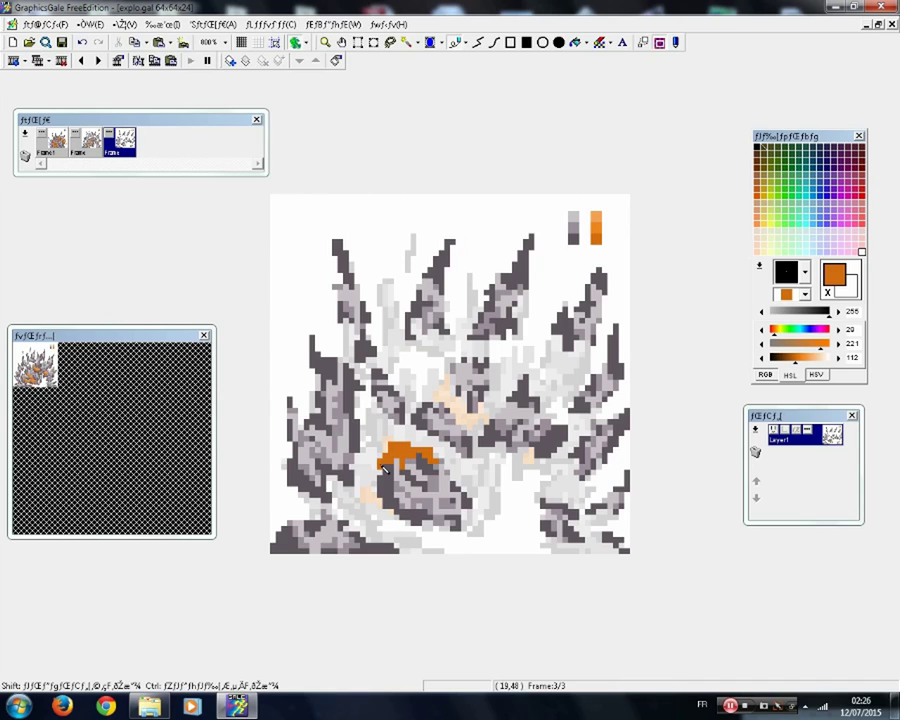
pyautogui.moveTo(455, 482)
pyautogui.mouseDown()
pyautogui.moveTo(462, 478)
pyautogui.moveTo(476, 507)
pyautogui.mouseUp()
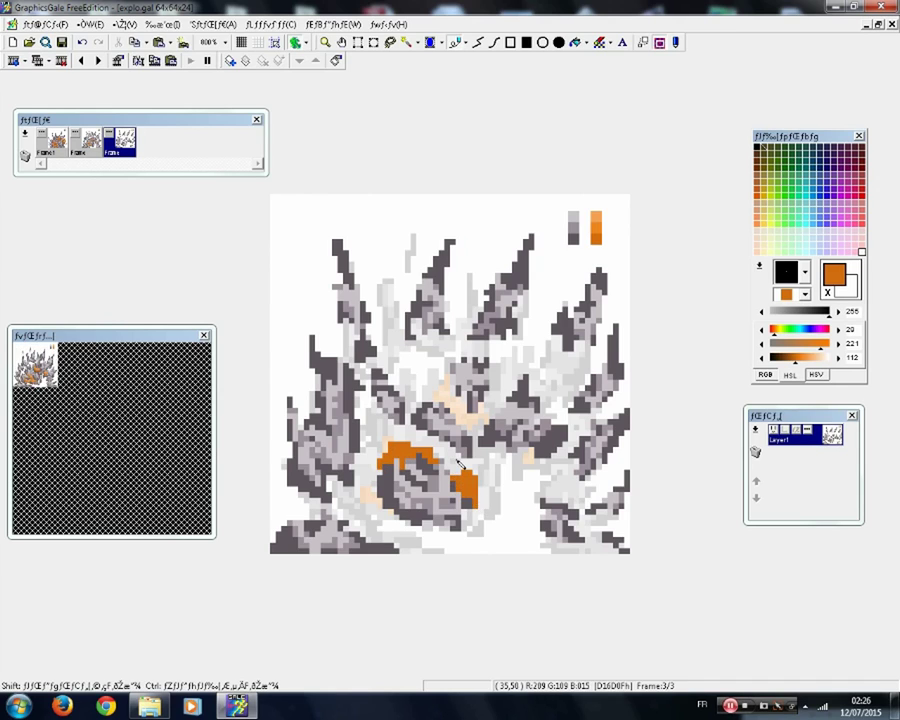
pyautogui.moveTo(445, 394)
pyautogui.mouseDown()
pyautogui.moveTo(449, 387)
pyautogui.moveTo(475, 425)
pyautogui.mouseUp()
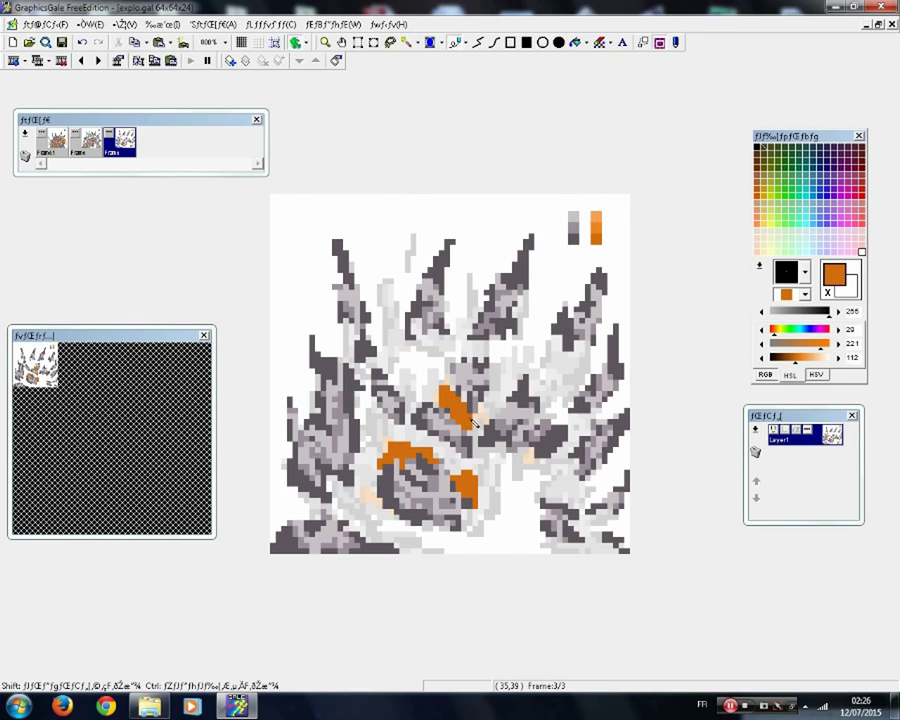
pyautogui.click(525, 455)
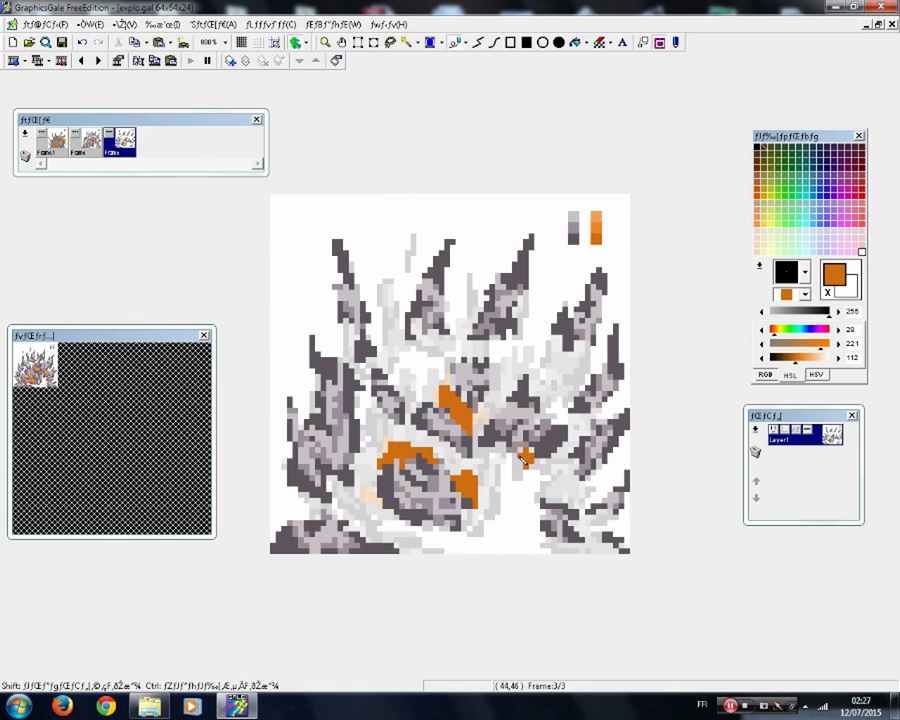
pyautogui.moveTo(531, 455); pyautogui.dragTo(550, 418)
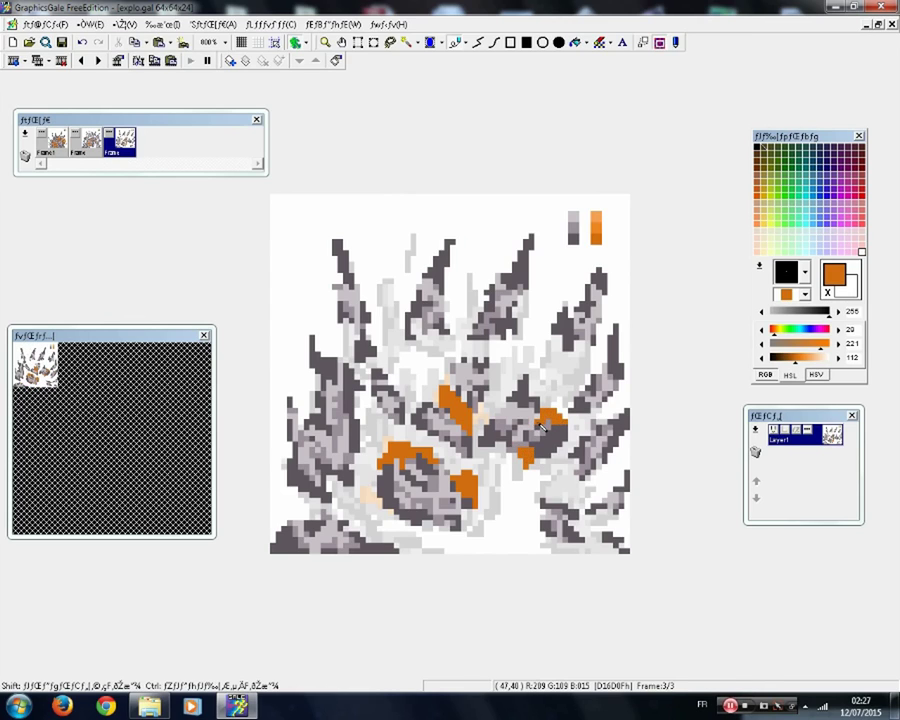
pyautogui.moveTo(367, 493)
pyautogui.mouseDown()
pyautogui.moveTo(387, 518)
pyautogui.moveTo(371, 520)
pyautogui.moveTo(397, 516)
pyautogui.moveTo(388, 517)
pyautogui.moveTo(401, 538)
pyautogui.moveTo(397, 520)
pyautogui.moveTo(366, 486)
pyautogui.mouseUp()
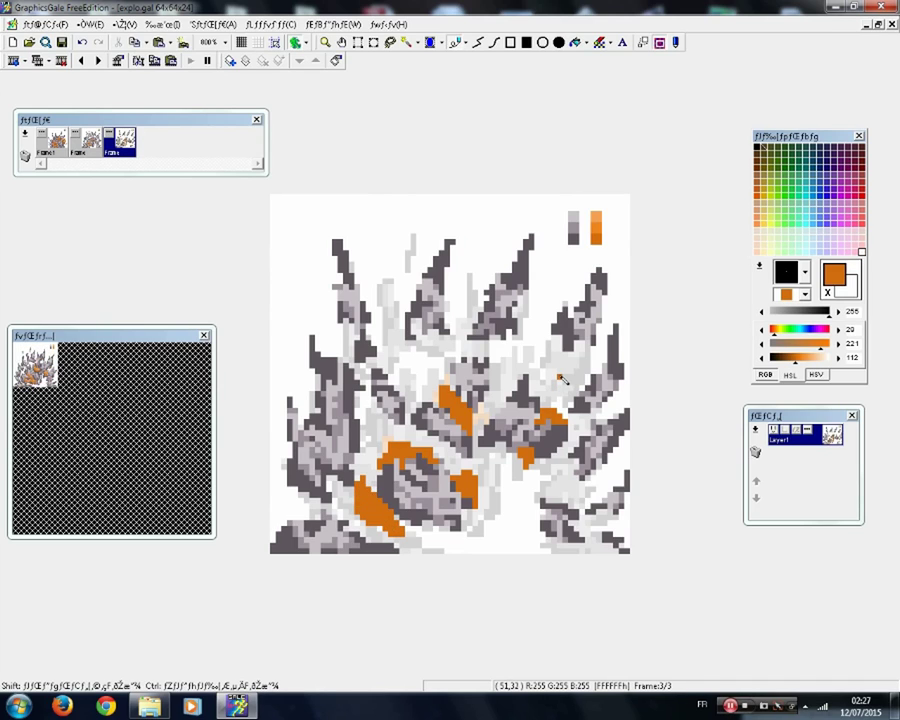
pyautogui.rightClick(595, 231)
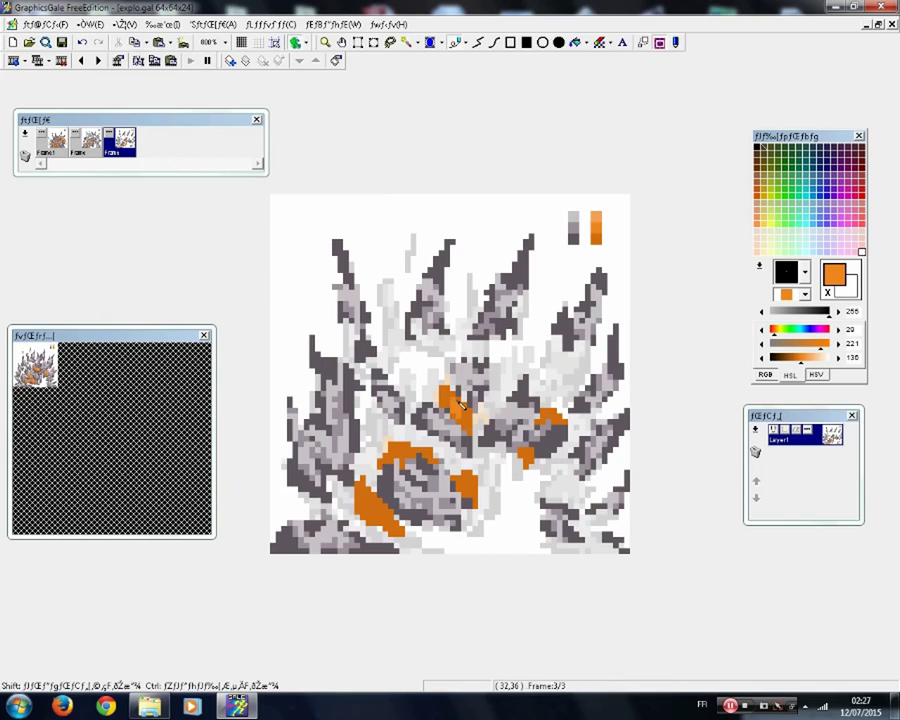
pyautogui.moveTo(393, 467); pyautogui.dragTo(422, 454)
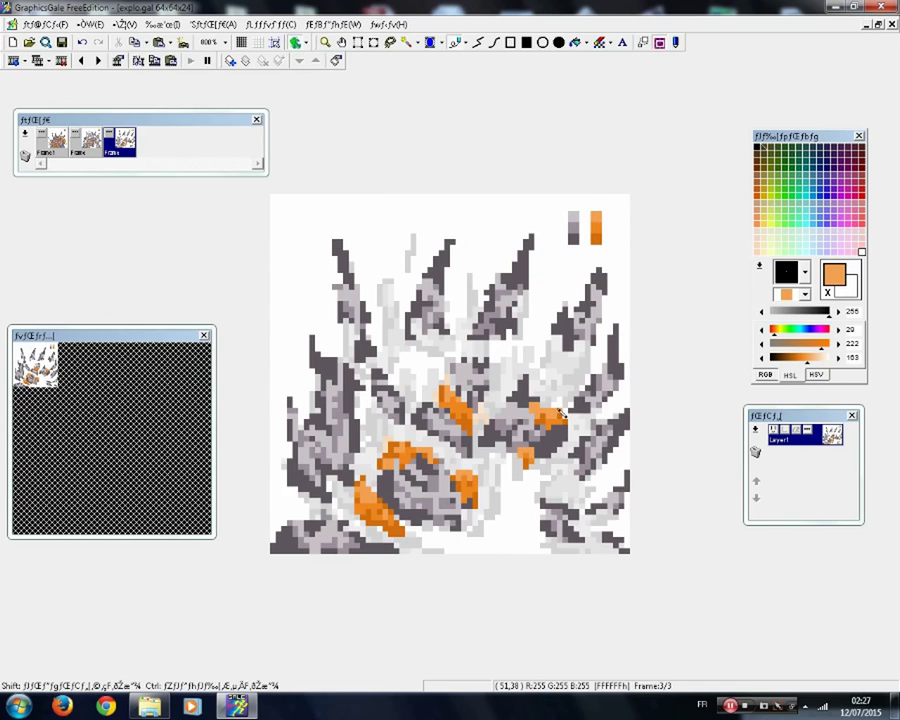
# - Cover the edges of the orange fire patches with dark, mid and light grey smoke pixels
pyautogui.rightClick(367, 482)
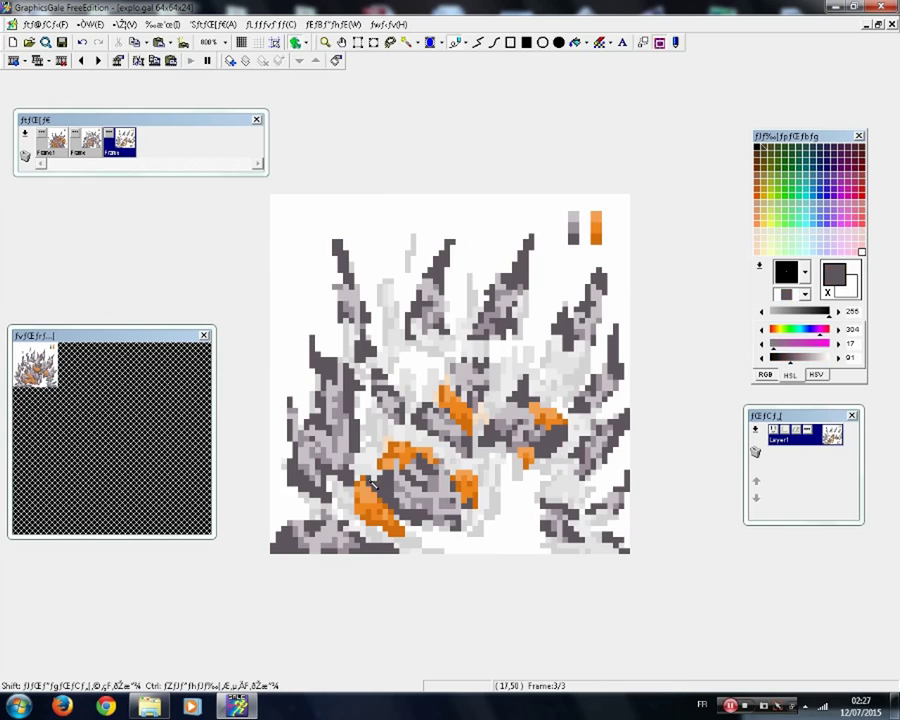
pyautogui.rightClick(400, 517)
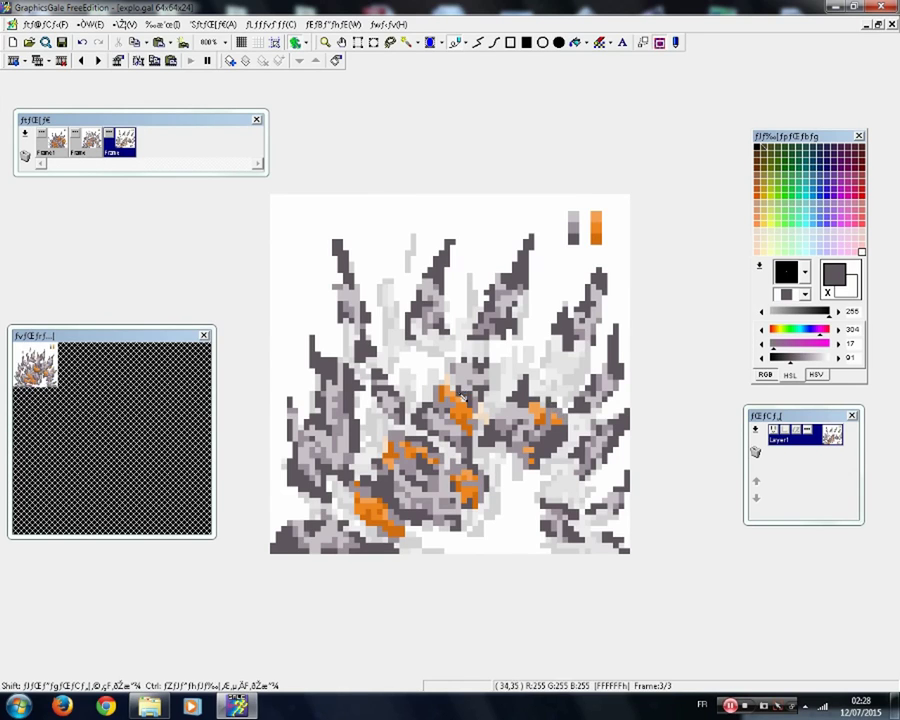
pyautogui.rightClick(397, 517)
pyautogui.rightClick(412, 490)
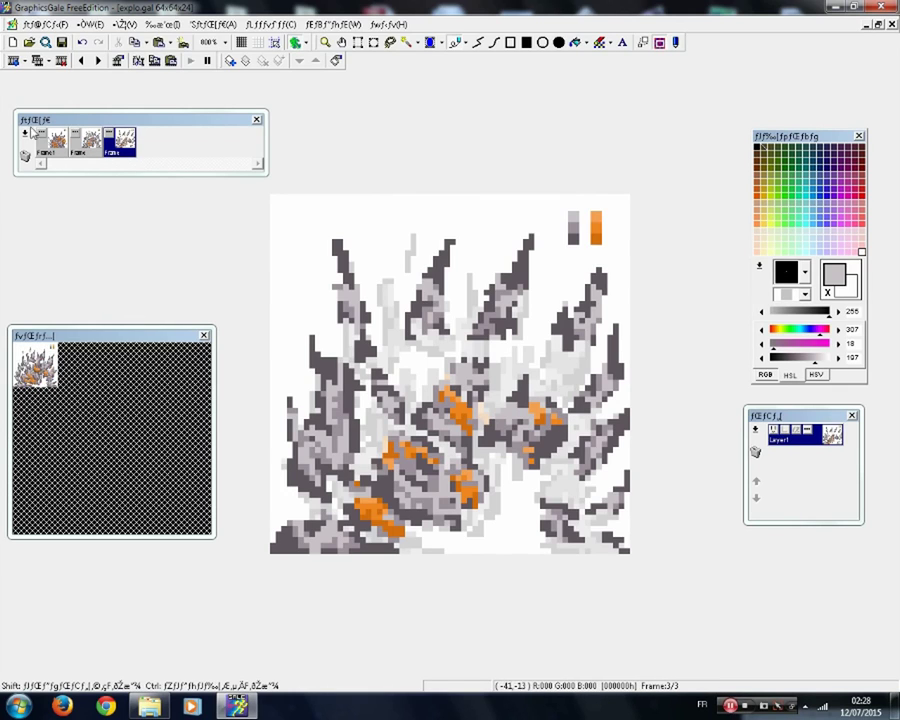
# - Add a blank fourth frame to the animation and paste the grey and orange colour swatches into it
pyautogui.rightClick(57, 145)
pyautogui.click(168, 148)
pyautogui.click(418, 310)
pyautogui.click(461, 437)
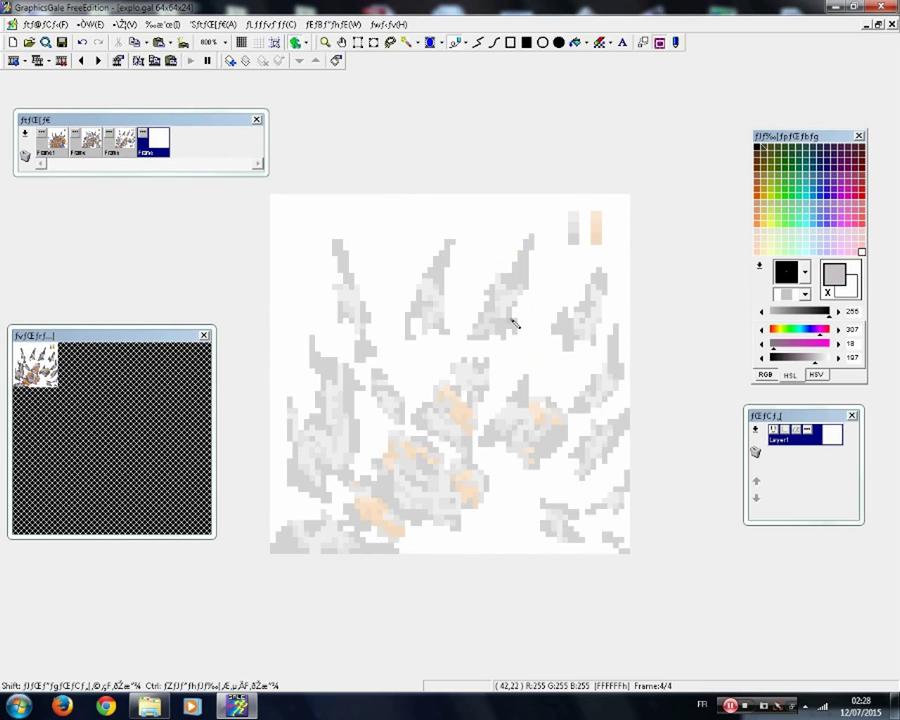
pyautogui.hotkey('ctrl', 'v')
# - Draw dark grey lines along the three upper-left and central spikes over the fourth frame's onion skin
pyautogui.click(456, 45)
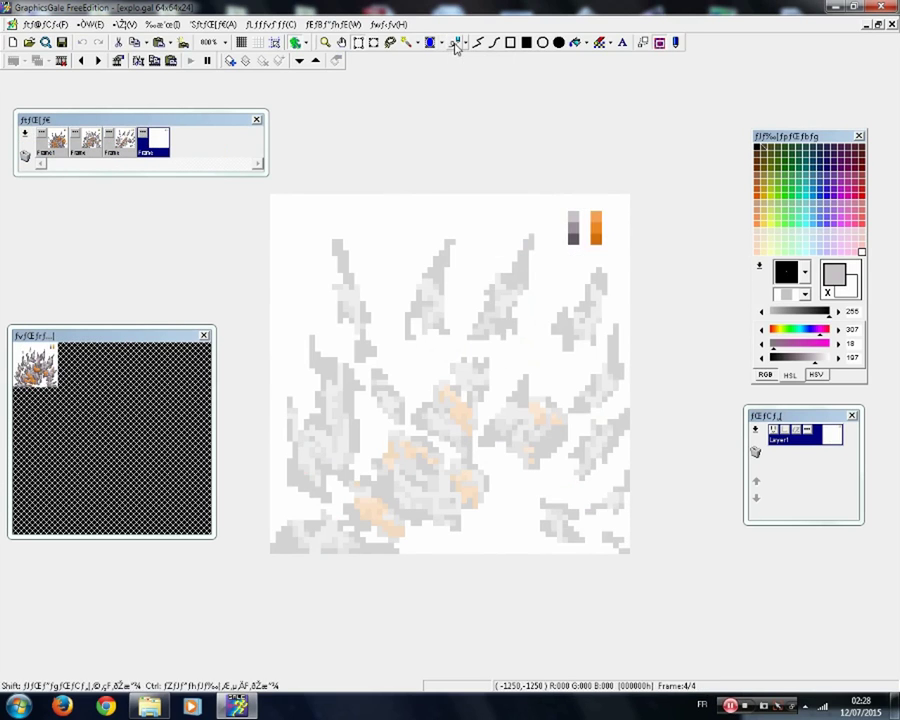
pyautogui.rightClick(580, 241)
pyautogui.rightClick(575, 239)
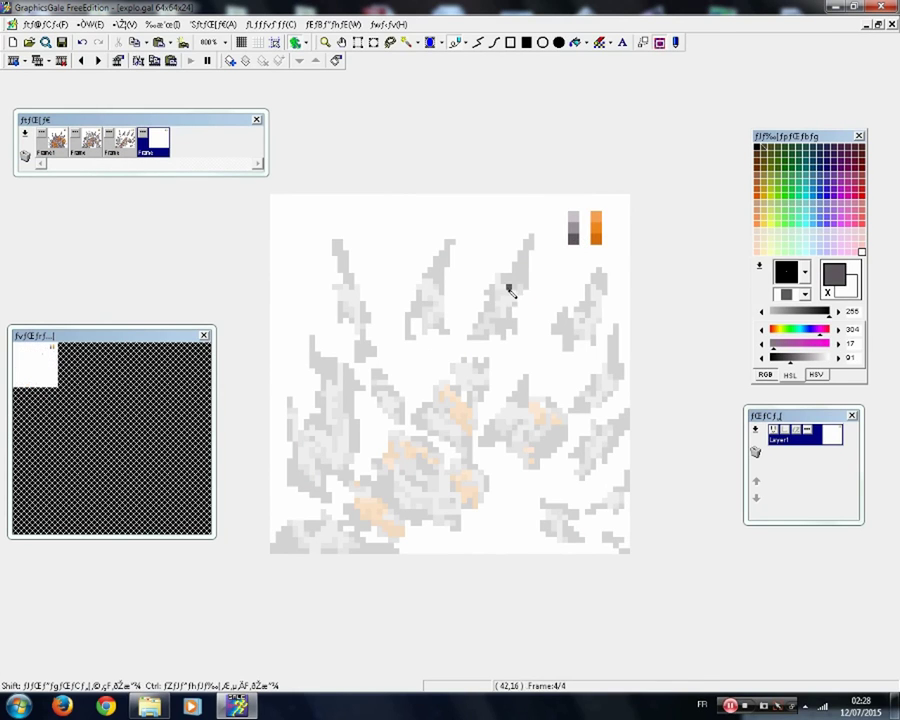
pyautogui.moveTo(526, 265); pyautogui.dragTo(531, 237)
pyautogui.moveTo(503, 293); pyautogui.dragTo(496, 309)
pyautogui.moveTo(434, 284)
pyautogui.mouseDown()
pyautogui.moveTo(414, 306)
pyautogui.moveTo(440, 322)
pyautogui.mouseUp()
pyautogui.moveTo(370, 322)
pyautogui.mouseDown()
pyautogui.moveTo(342, 298)
pyautogui.moveTo(356, 300)
pyautogui.mouseUp()
# - Extend the upper spikes' tips with dark grey and outline the left-hand smoke shapes in dark grey
pyautogui.moveTo(327, 231); pyautogui.dragTo(340, 253)
pyautogui.moveTo(449, 250); pyautogui.dragTo(458, 232)
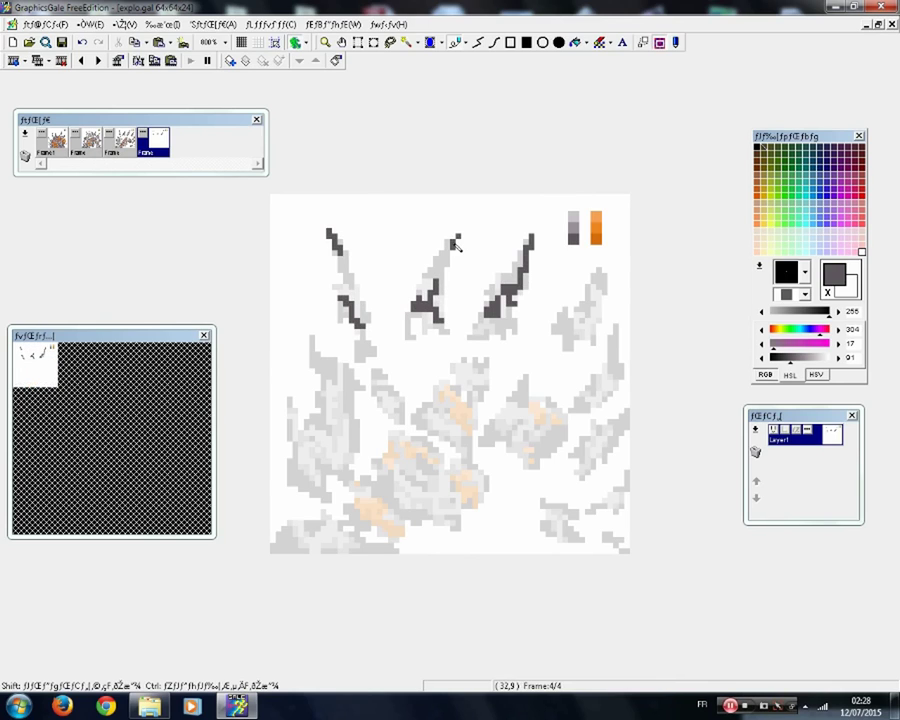
pyautogui.moveTo(540, 232); pyautogui.dragTo(541, 214)
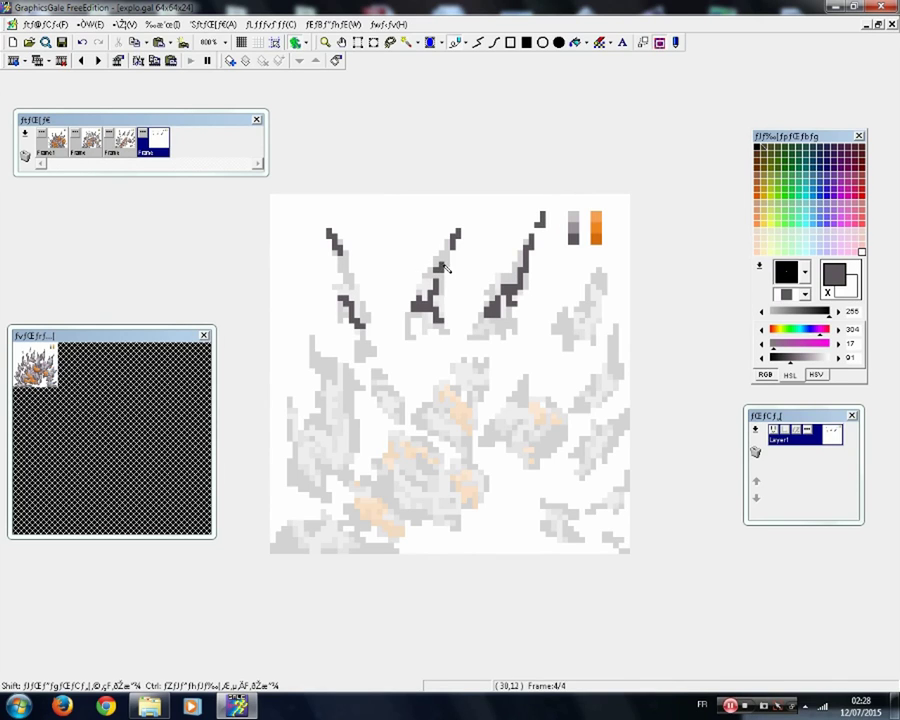
pyautogui.moveTo(352, 281); pyautogui.dragTo(346, 264)
pyautogui.moveTo(312, 354)
pyautogui.mouseDown()
pyautogui.moveTo(312, 326)
pyautogui.moveTo(352, 384)
pyautogui.moveTo(330, 414)
pyautogui.moveTo(351, 378)
pyautogui.mouseUp()
pyautogui.moveTo(310, 440)
pyautogui.mouseDown()
pyautogui.moveTo(300, 470)
pyautogui.moveTo(338, 458)
pyautogui.moveTo(301, 427)
pyautogui.moveTo(290, 394)
pyautogui.mouseUp()
pyautogui.moveTo(290, 394)
pyautogui.mouseDown()
pyautogui.moveTo(295, 444)
pyautogui.moveTo(303, 438)
pyautogui.mouseUp()
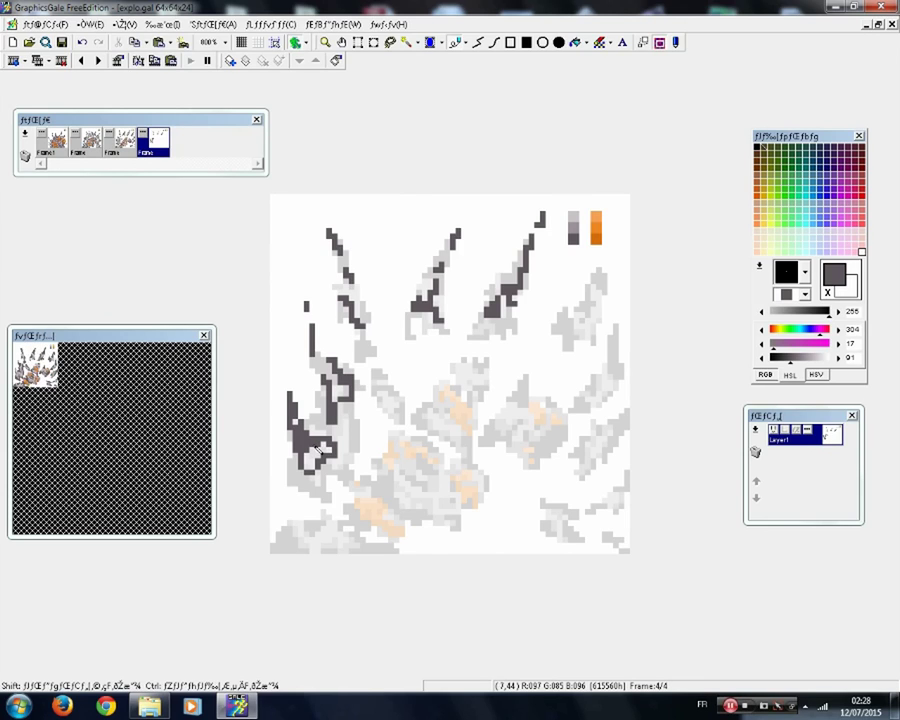
# - Draw dark grey cores over the lower-left, central and right smoke shapes, and add a small fragment above the second spike
pyautogui.moveTo(294, 521)
pyautogui.mouseDown()
pyautogui.moveTo(308, 540)
pyautogui.moveTo(355, 548)
pyautogui.mouseUp()
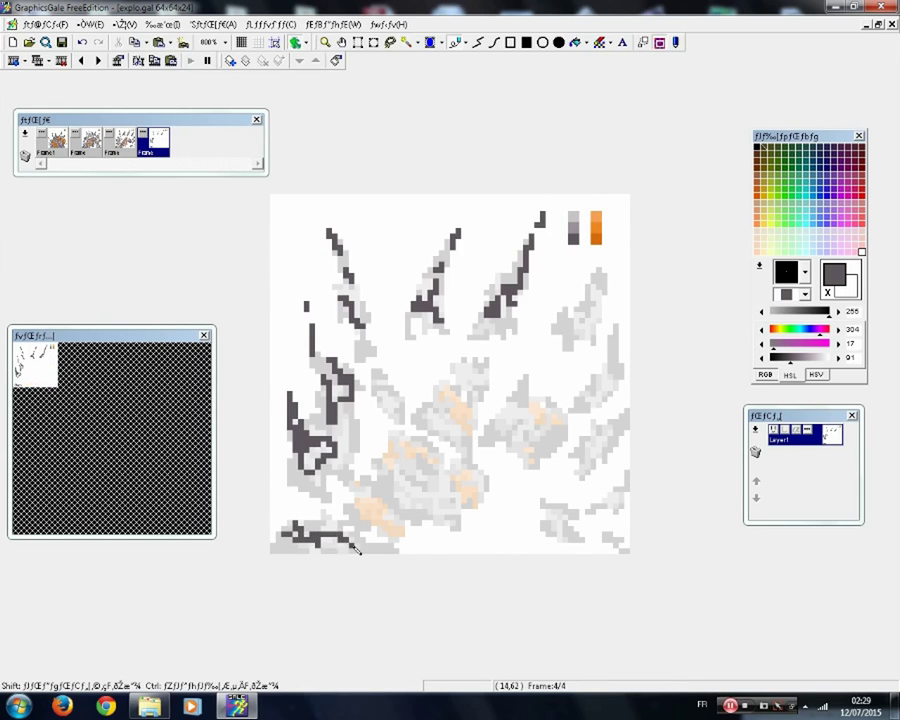
pyautogui.moveTo(396, 489)
pyautogui.mouseDown()
pyautogui.moveTo(421, 510)
pyautogui.moveTo(426, 492)
pyautogui.moveTo(452, 497)
pyautogui.moveTo(454, 483)
pyautogui.moveTo(420, 483)
pyautogui.mouseUp()
pyautogui.moveTo(386, 389)
pyautogui.mouseDown()
pyautogui.moveTo(397, 410)
pyautogui.moveTo(464, 442)
pyautogui.mouseUp()
pyautogui.moveTo(415, 411)
pyautogui.mouseDown()
pyautogui.moveTo(451, 414)
pyautogui.moveTo(478, 378)
pyautogui.mouseUp()
pyautogui.moveTo(497, 438)
pyautogui.mouseDown()
pyautogui.moveTo(553, 427)
pyautogui.moveTo(521, 403)
pyautogui.mouseUp()
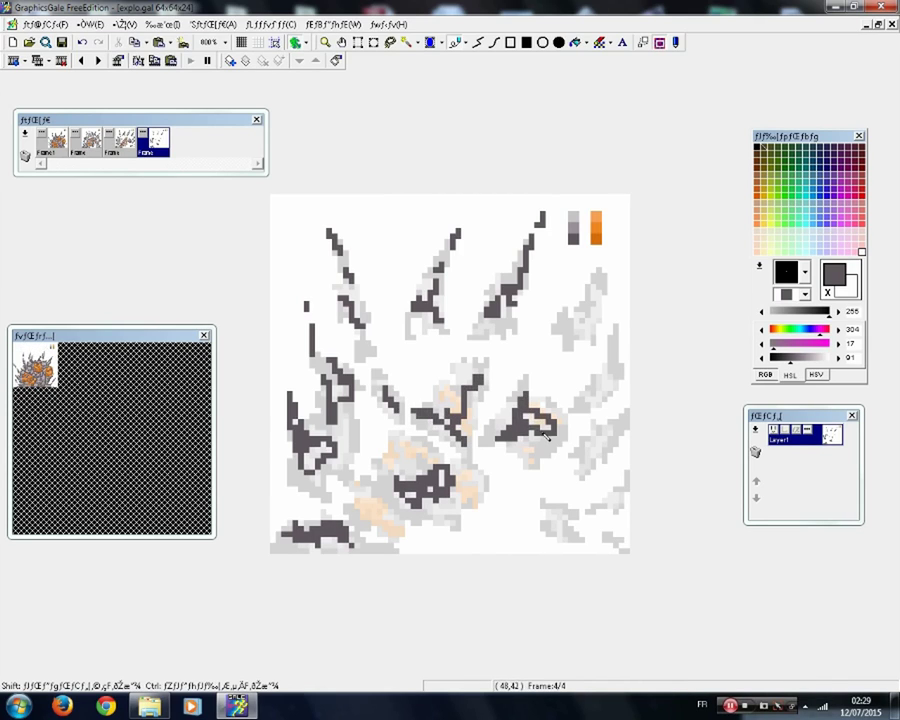
pyautogui.moveTo(583, 408)
pyautogui.mouseDown()
pyautogui.moveTo(616, 355)
pyautogui.moveTo(610, 388)
pyautogui.moveTo(593, 383)
pyautogui.moveTo(578, 328)
pyautogui.moveTo(608, 347)
pyautogui.moveTo(594, 308)
pyautogui.mouseUp()
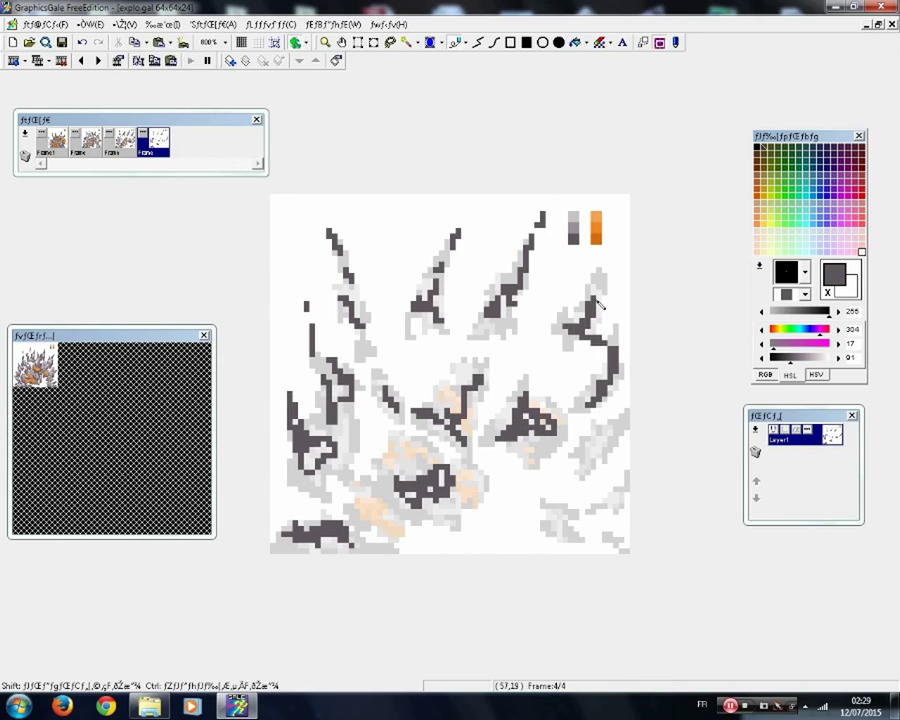
pyautogui.moveTo(549, 512)
pyautogui.mouseDown()
pyautogui.moveTo(565, 529)
pyautogui.moveTo(553, 516)
pyautogui.mouseUp()
pyautogui.moveTo(620, 489)
pyautogui.mouseDown()
pyautogui.moveTo(606, 513)
pyautogui.moveTo(627, 546)
pyautogui.mouseUp()
pyautogui.moveTo(425, 253); pyautogui.dragTo(436, 237)
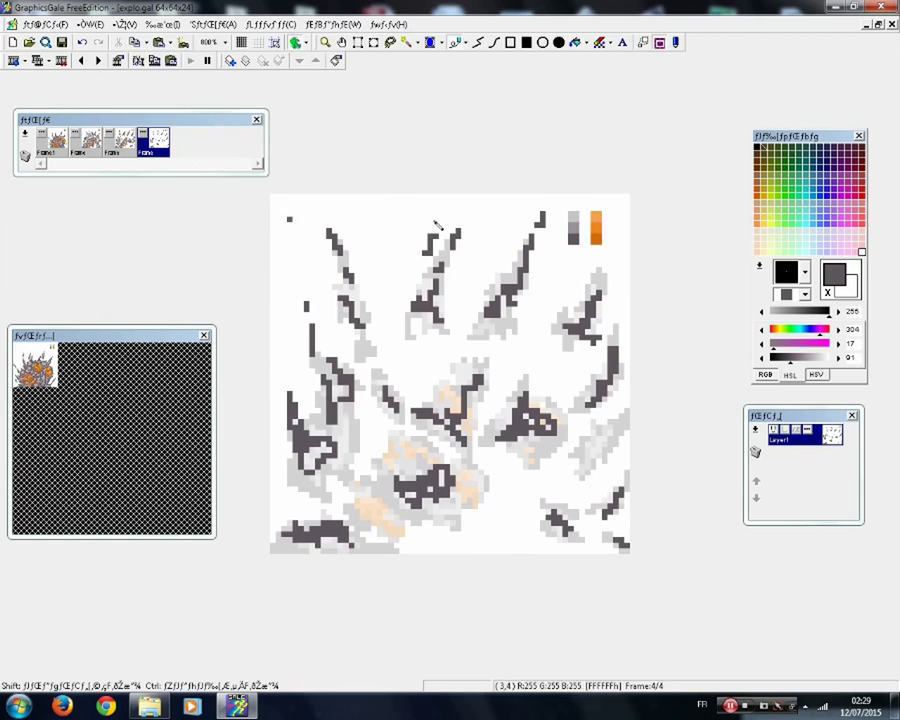
# - Shade the three upper-left and central spikes with mid grey beside their dark lines
pyautogui.rightClick(575, 230)
pyautogui.moveTo(519, 291)
pyautogui.mouseDown()
pyautogui.moveTo(526, 286)
pyautogui.moveTo(498, 296)
pyautogui.moveTo(508, 315)
pyautogui.moveTo(499, 315)
pyautogui.moveTo(520, 259)
pyautogui.mouseUp()
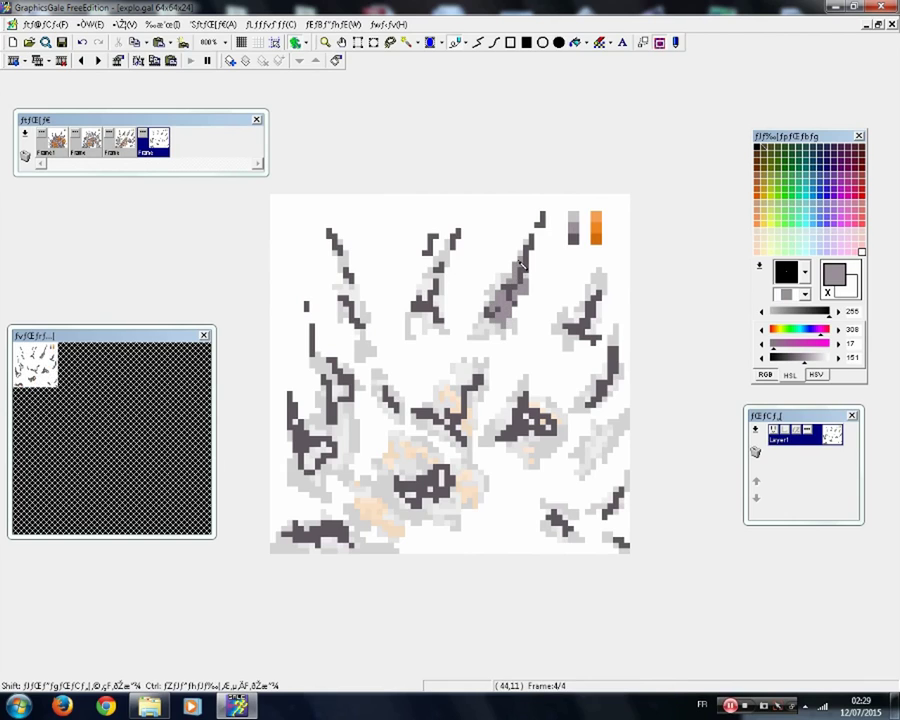
pyautogui.moveTo(443, 268)
pyautogui.mouseDown()
pyautogui.moveTo(441, 296)
pyautogui.moveTo(426, 294)
pyautogui.moveTo(441, 309)
pyautogui.mouseUp()
pyautogui.click(448, 265)
pyautogui.moveTo(449, 266); pyautogui.dragTo(442, 264)
pyautogui.moveTo(353, 301); pyautogui.dragTo(368, 320)
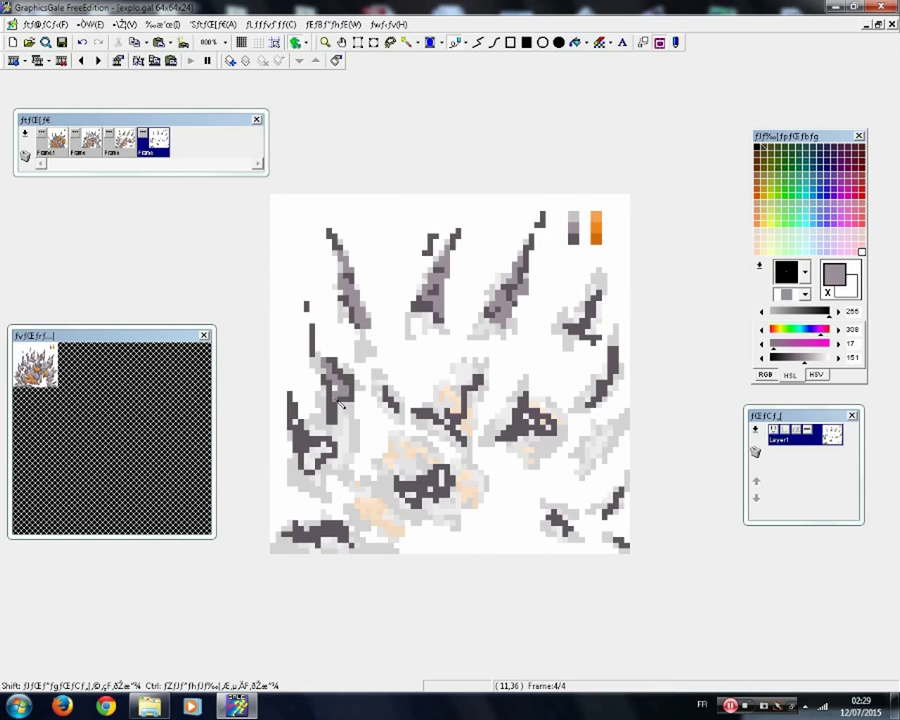
# - Fill the left, lower-left, central and right smoke shapes with mid grey
pyautogui.moveTo(345, 401); pyautogui.dragTo(345, 409)
pyautogui.moveTo(323, 451)
pyautogui.mouseDown()
pyautogui.moveTo(318, 457)
pyautogui.moveTo(335, 446)
pyautogui.mouseUp()
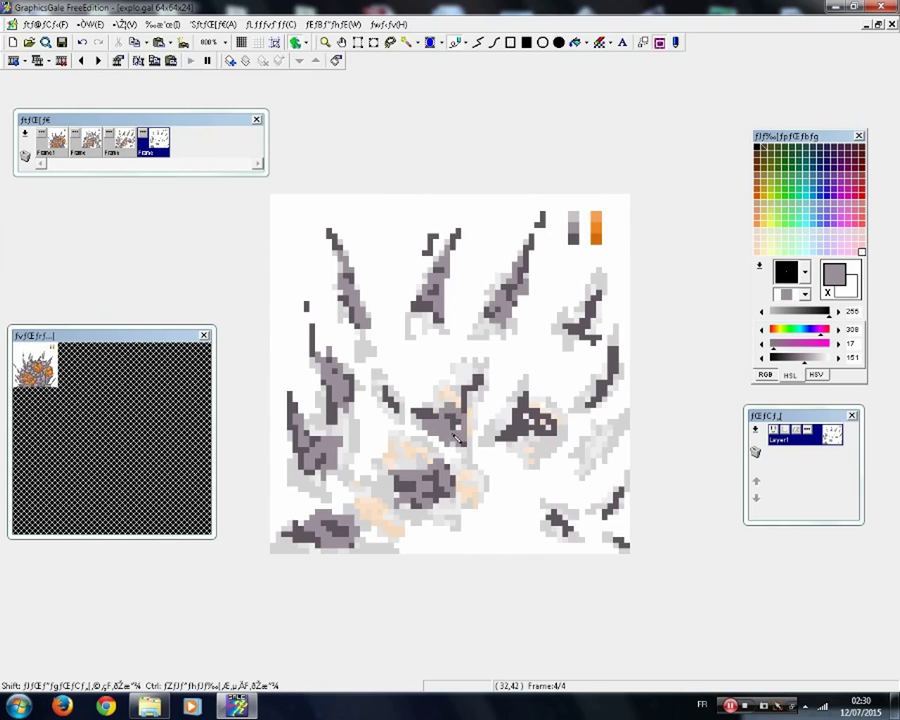
pyautogui.moveTo(474, 389)
pyautogui.mouseDown()
pyautogui.moveTo(470, 371)
pyautogui.moveTo(486, 377)
pyautogui.moveTo(477, 393)
pyautogui.mouseUp()
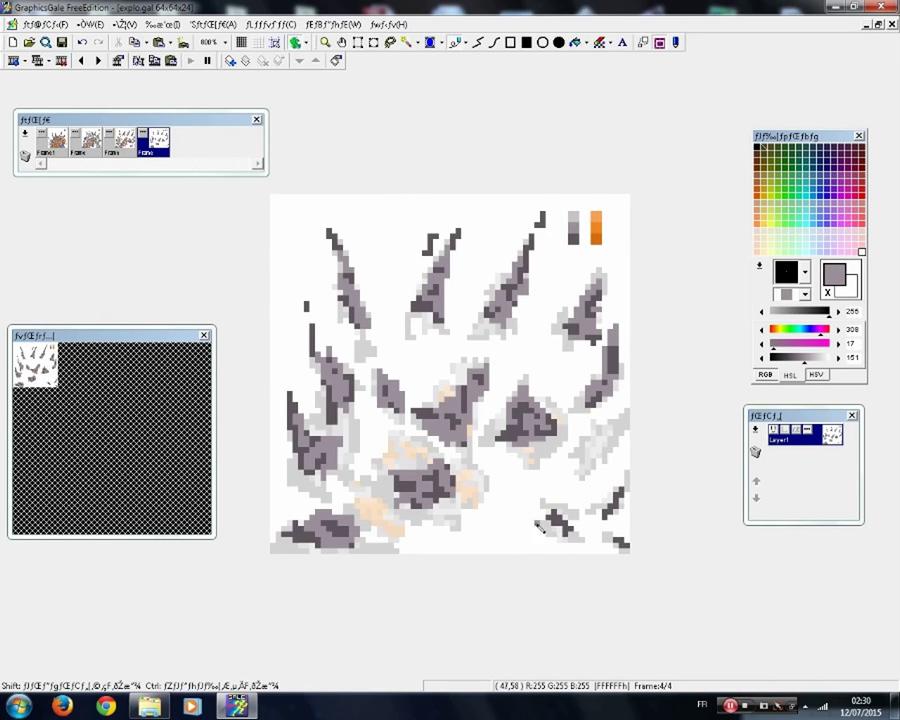
# - Erase scattered pixels inside the smoke shapes with white and repaint parts of the lower central shape in mid grey
pyautogui.rightClick(570, 304)
pyautogui.click(576, 310)
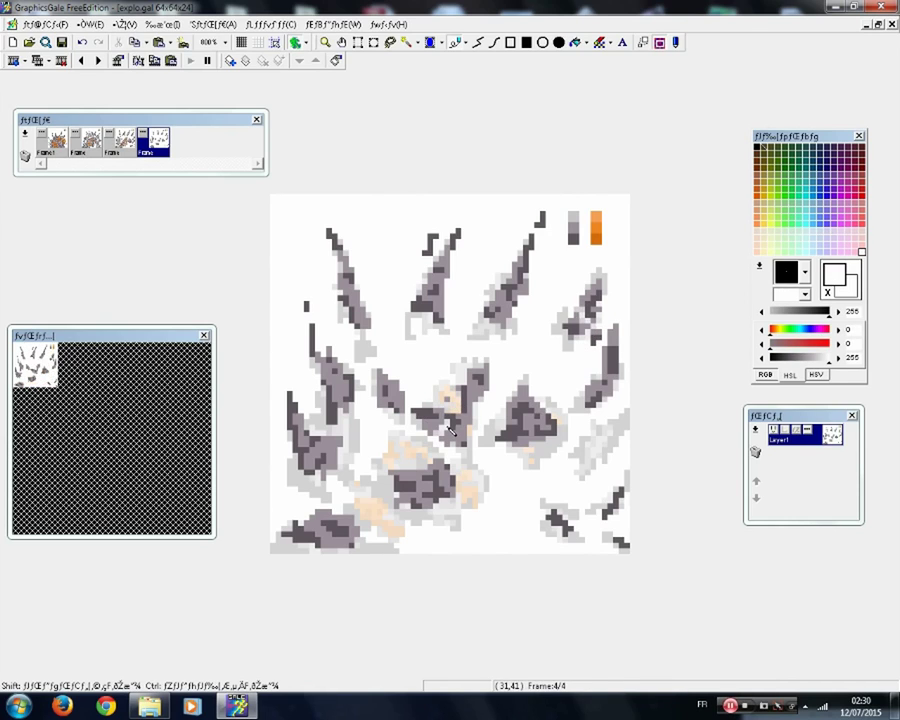
pyautogui.moveTo(322, 443); pyautogui.dragTo(286, 439)
pyautogui.moveTo(338, 390); pyautogui.dragTo(355, 292)
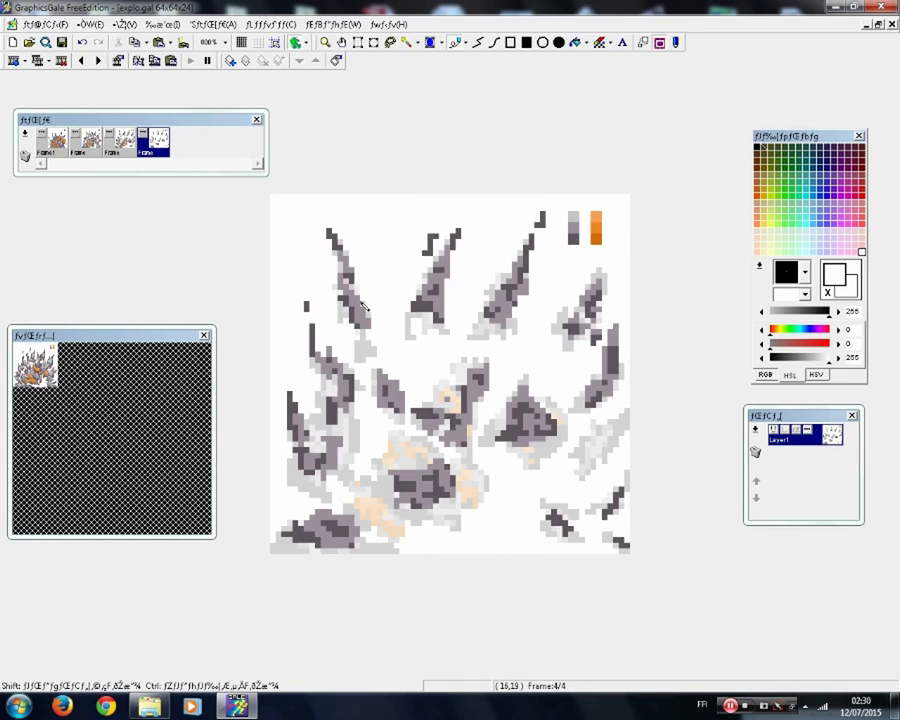
pyautogui.moveTo(432, 277)
pyautogui.mouseDown()
pyautogui.moveTo(426, 288)
pyautogui.moveTo(447, 268)
pyautogui.moveTo(441, 289)
pyautogui.mouseUp()
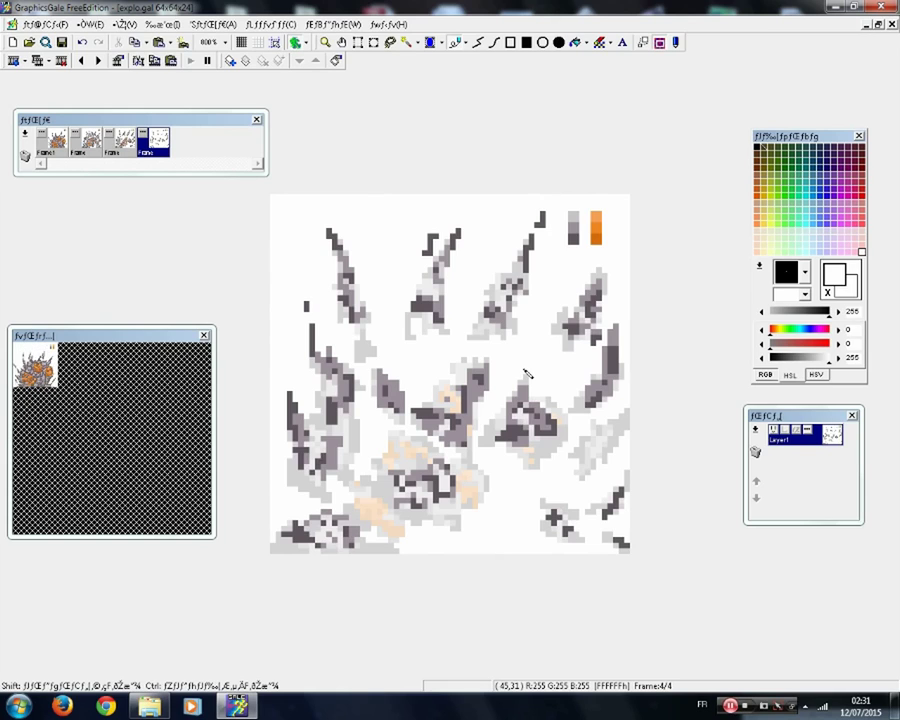
pyautogui.rightClick(348, 520)
pyautogui.moveTo(326, 526); pyautogui.dragTo(314, 522)
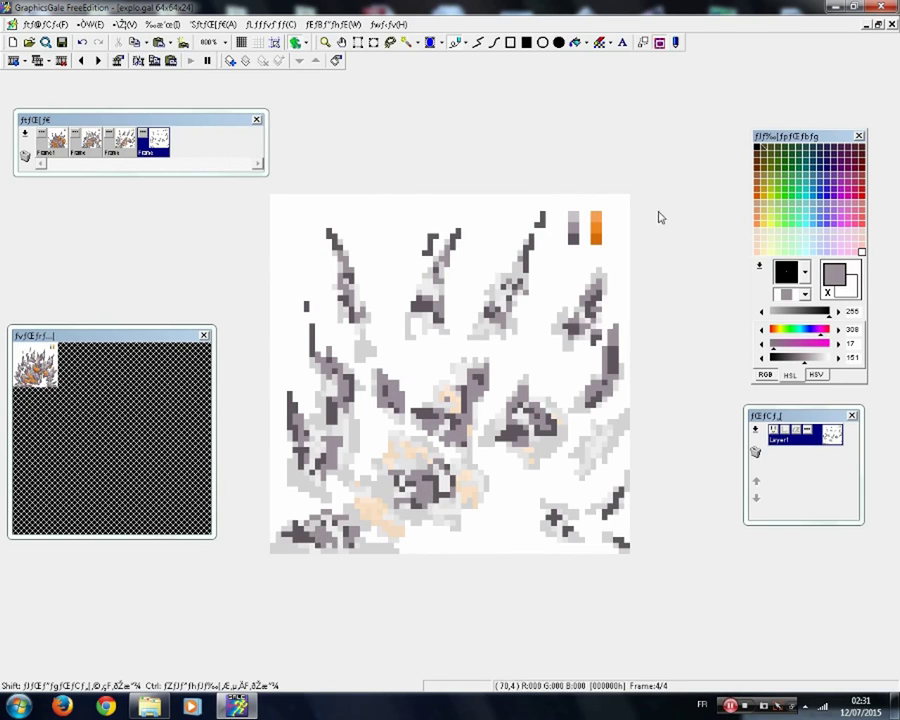
# - Paint dark orange fire patches on the three central smoke shapes and highlight them with mid and light orange
pyautogui.rightClick(589, 236)
pyautogui.rightClick(598, 240)
pyautogui.moveTo(419, 459); pyautogui.dragTo(408, 484)
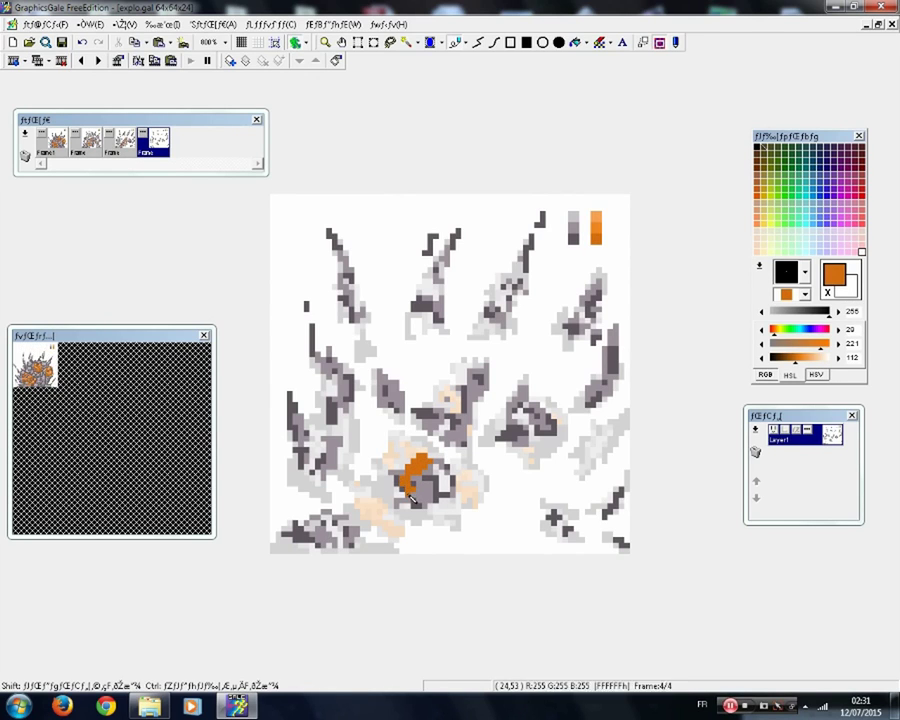
pyautogui.rightClick(443, 434)
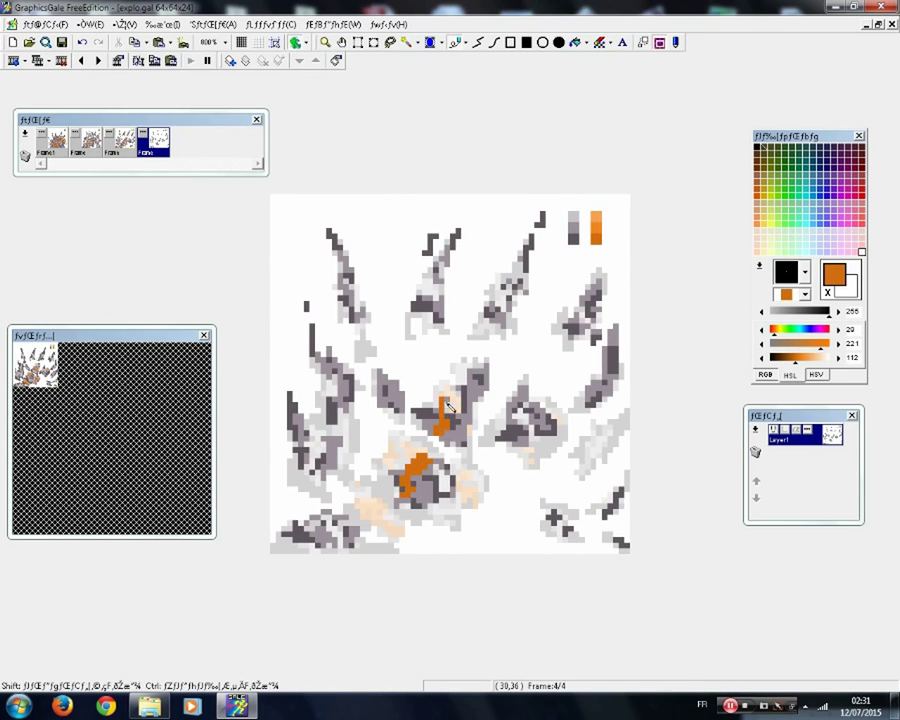
pyautogui.moveTo(464, 383); pyautogui.dragTo(475, 430)
pyautogui.click(453, 399)
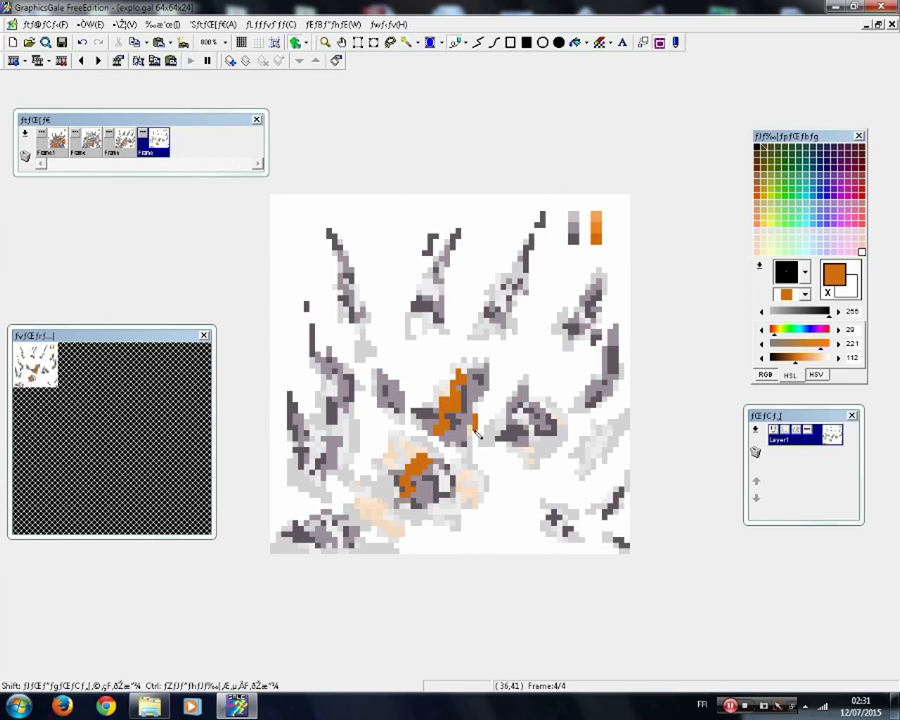
pyautogui.moveTo(524, 410)
pyautogui.mouseDown()
pyautogui.moveTo(530, 440)
pyautogui.moveTo(532, 430)
pyautogui.moveTo(546, 443)
pyautogui.moveTo(542, 409)
pyautogui.moveTo(549, 415)
pyautogui.moveTo(538, 401)
pyautogui.moveTo(504, 416)
pyautogui.mouseUp()
pyautogui.moveTo(438, 504)
pyautogui.mouseDown()
pyautogui.moveTo(447, 485)
pyautogui.moveTo(439, 470)
pyautogui.moveTo(450, 490)
pyautogui.moveTo(427, 508)
pyautogui.mouseUp()
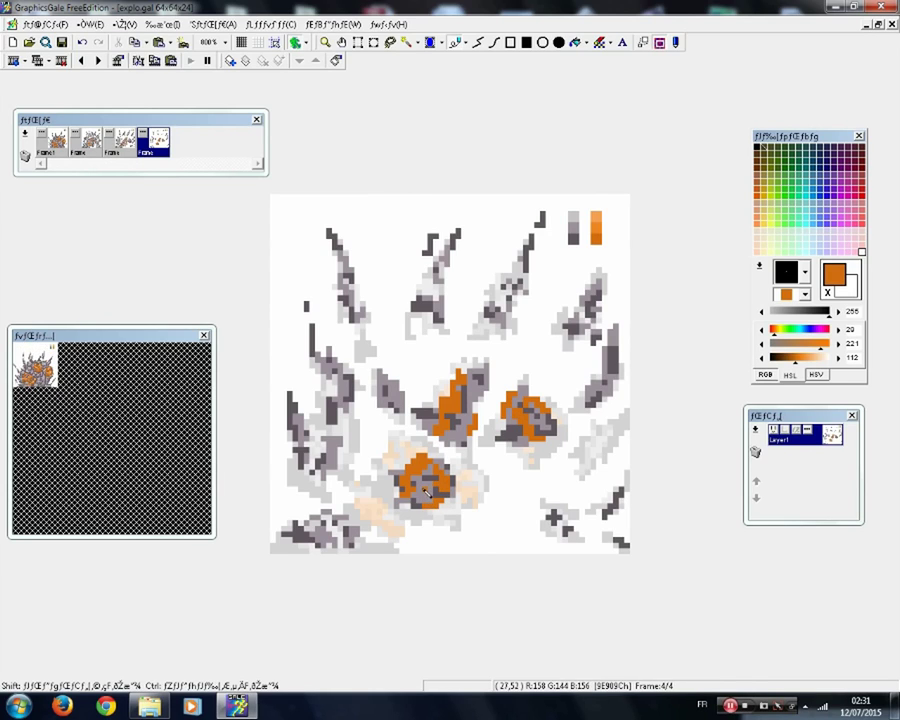
pyautogui.rightClick(601, 227)
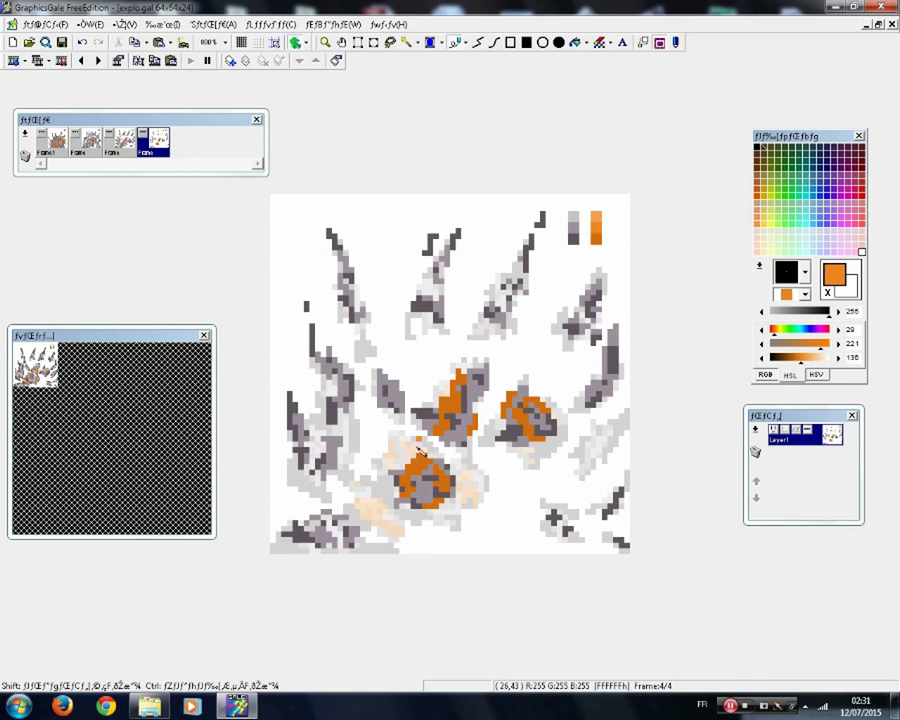
pyautogui.moveTo(414, 462); pyautogui.dragTo(418, 473)
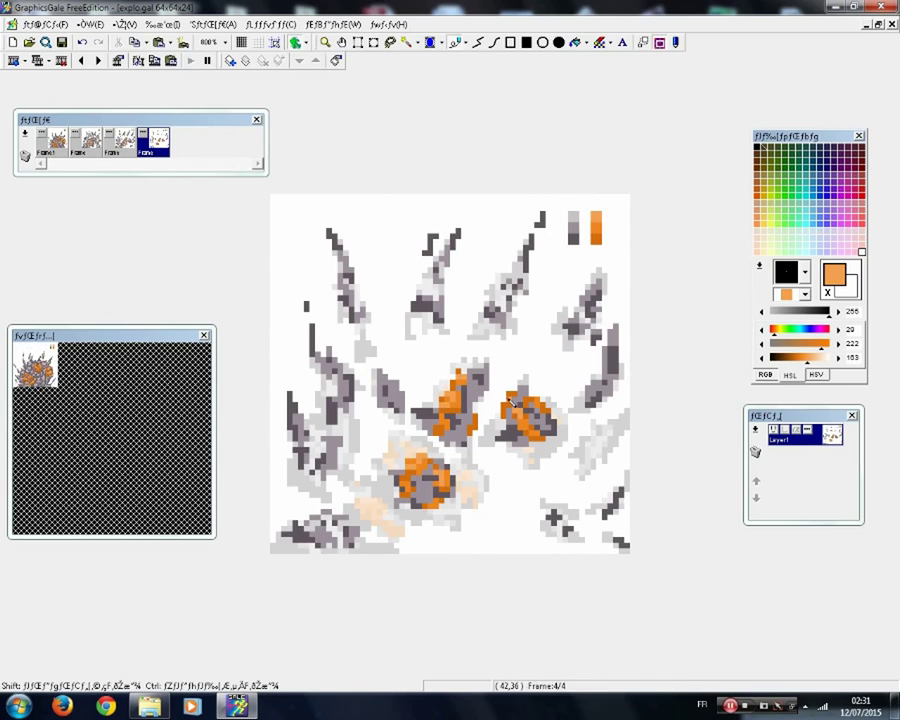
# - Add light grey highlights to the upper spikes and left smoke shapes, and turn off the onion skin
pyautogui.rightClick(580, 221)
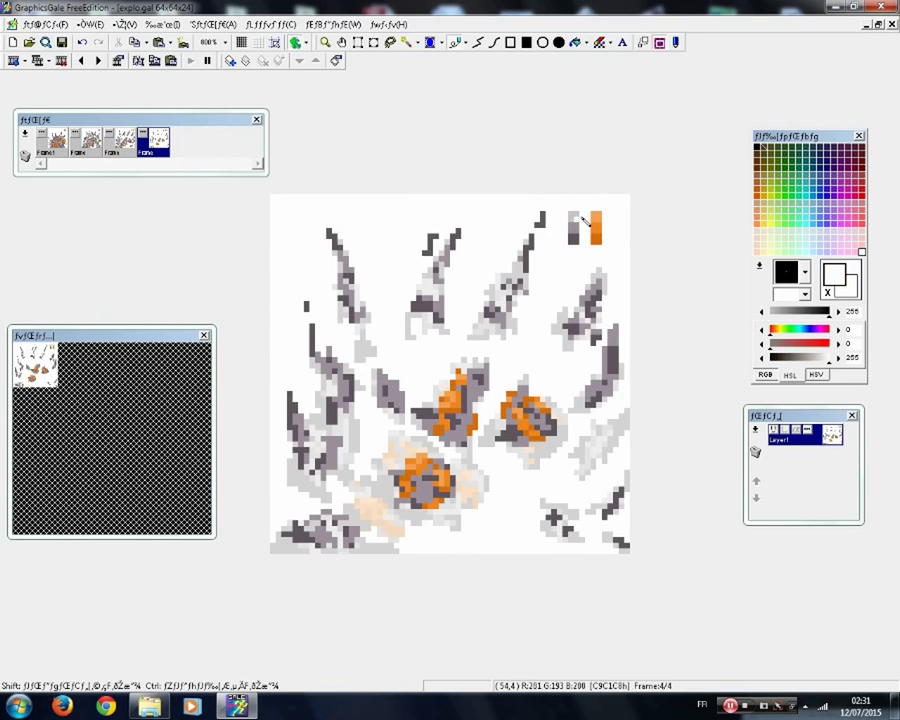
pyautogui.rightClick(580, 221)
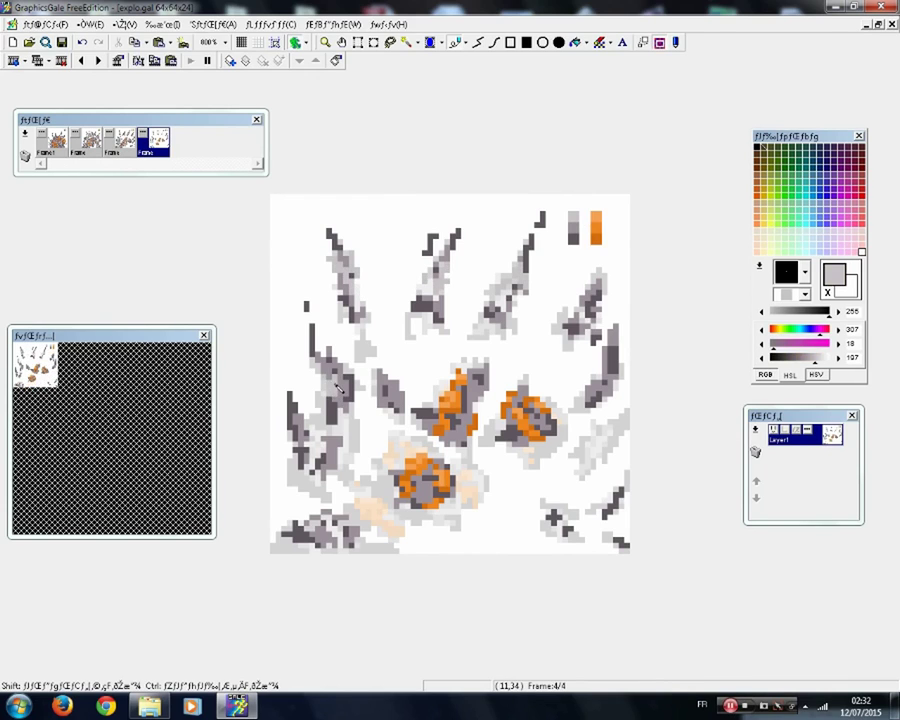
pyautogui.click(296, 44)
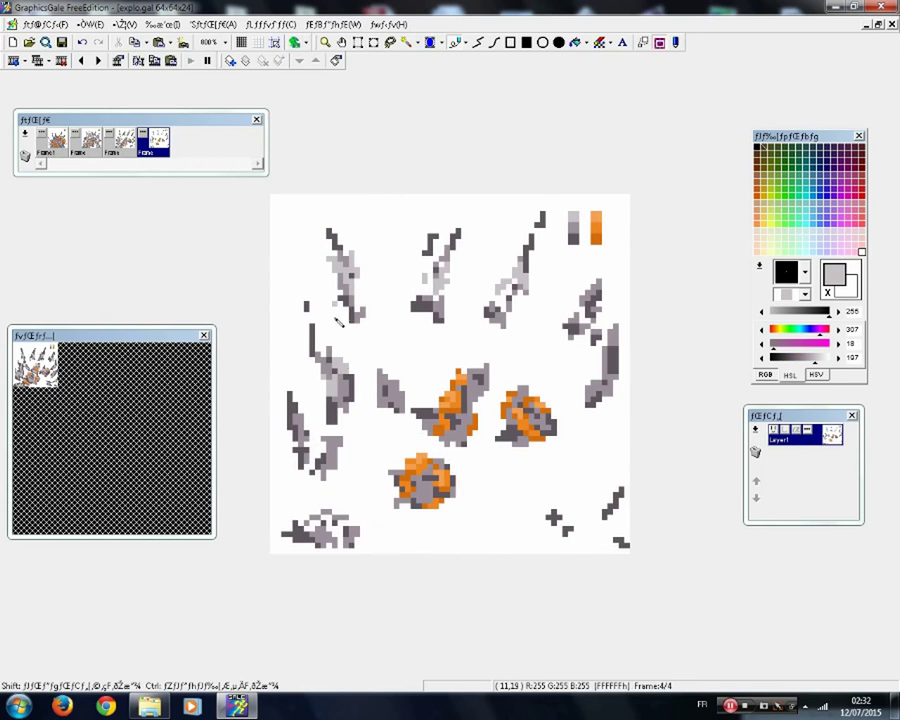
pyautogui.moveTo(322, 350); pyautogui.dragTo(317, 338)
pyautogui.moveTo(304, 414)
pyautogui.mouseDown()
pyautogui.moveTo(312, 456)
pyautogui.moveTo(337, 440)
pyautogui.moveTo(328, 476)
pyautogui.moveTo(334, 459)
pyautogui.mouseUp()
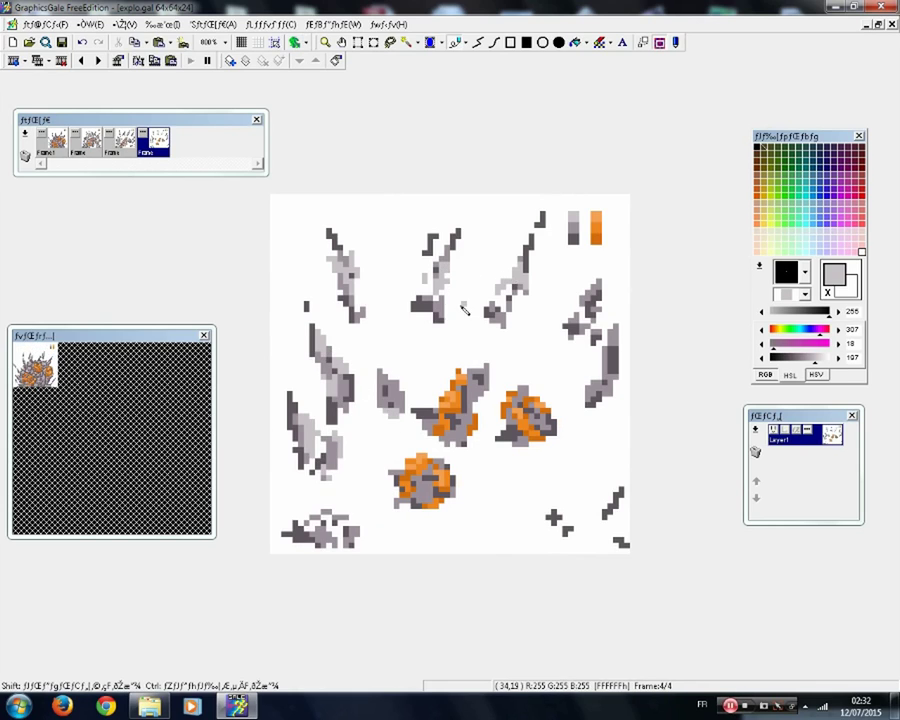
# - Shade the central and lower-left smoke shapes with light grey, adding mid grey pixels within the lower central fireball
pyautogui.moveTo(481, 403)
pyautogui.mouseDown()
pyautogui.moveTo(501, 367)
pyautogui.moveTo(494, 356)
pyautogui.moveTo(481, 415)
pyautogui.moveTo(470, 378)
pyautogui.mouseUp()
pyautogui.moveTo(465, 428); pyautogui.dragTo(448, 437)
pyautogui.moveTo(415, 490)
pyautogui.mouseDown()
pyautogui.moveTo(431, 485)
pyautogui.moveTo(420, 485)
pyautogui.mouseUp()
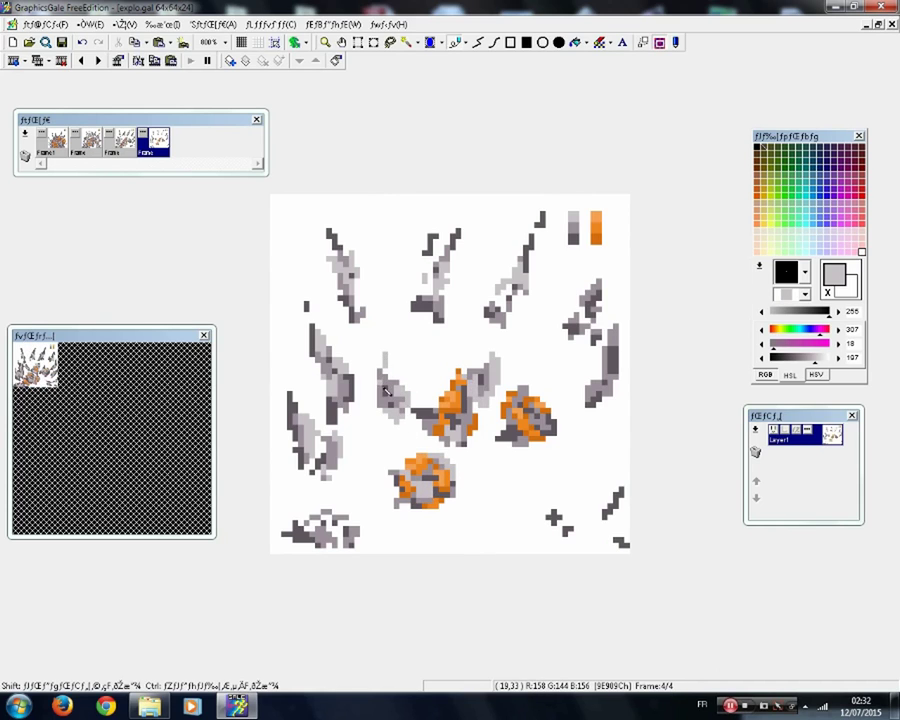
pyautogui.rightClick(420, 469)
pyautogui.moveTo(415, 484); pyautogui.dragTo(430, 489)
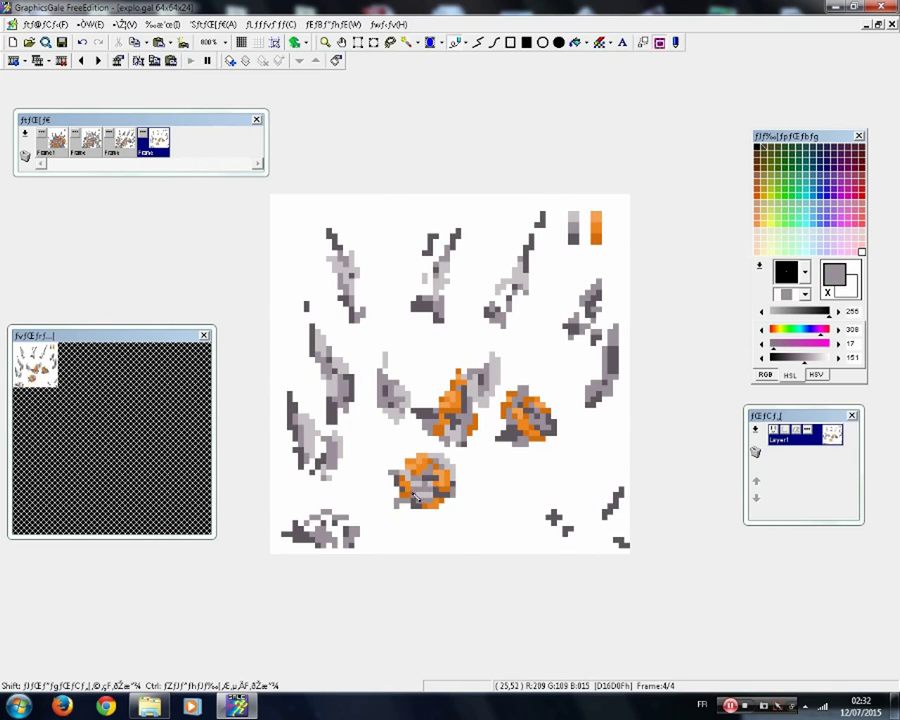
pyautogui.rightClick(403, 469)
pyautogui.moveTo(323, 533)
pyautogui.mouseDown()
pyautogui.moveTo(343, 531)
pyautogui.moveTo(363, 502)
pyautogui.mouseUp()
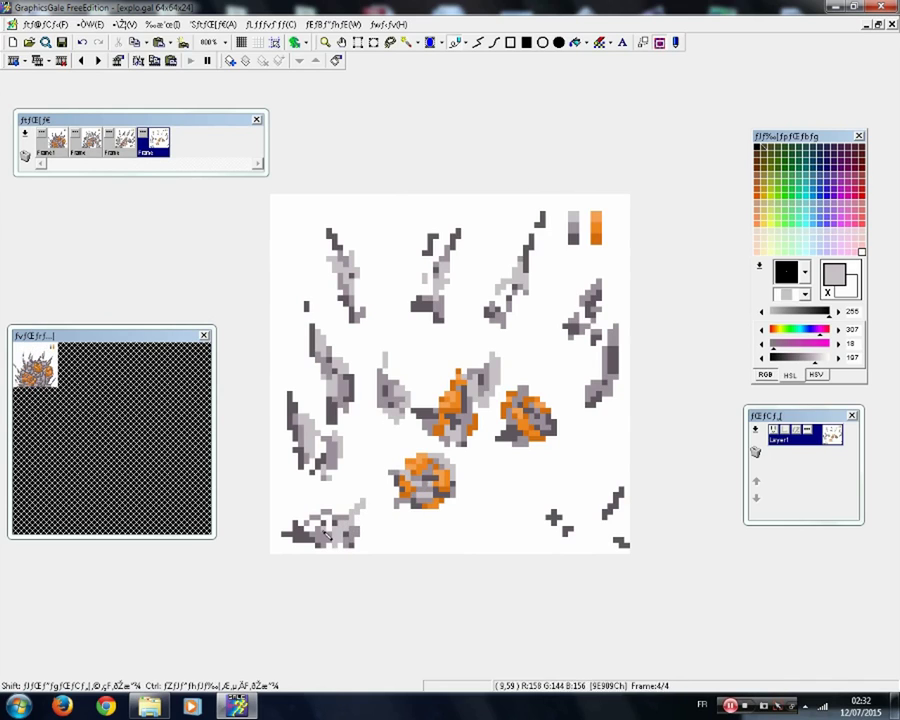
# - Scatter small light and mid grey smoke fragments in the gaps around the main shapes
pyautogui.click(367, 484)
pyautogui.click(347, 481)
pyautogui.click(363, 463)
pyautogui.moveTo(480, 499); pyautogui.dragTo(470, 490)
pyautogui.click(487, 478)
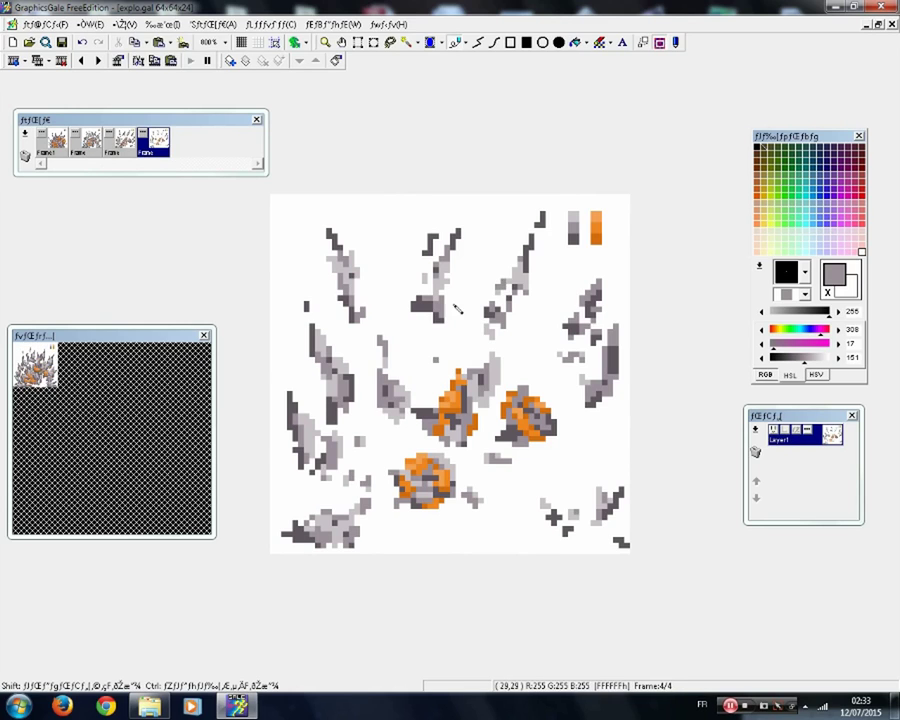
# - Add small smoke fragments in light, mid and dark grey to the empty areas of the third frame
pyautogui.hotkey('ctrl', 'Left')
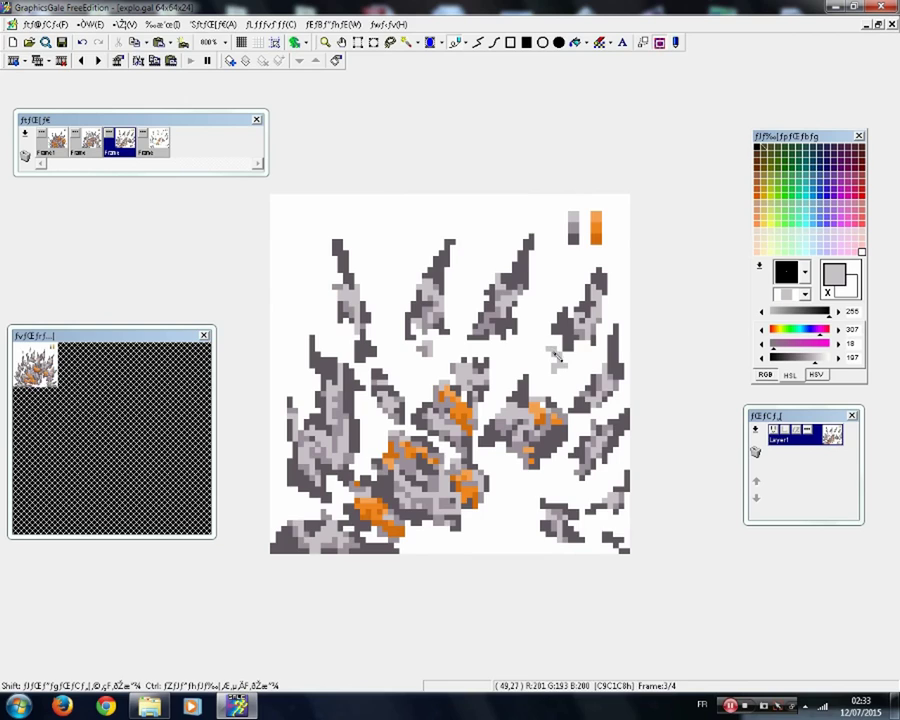
pyautogui.rightClick(577, 333)
pyautogui.moveTo(554, 359)
pyautogui.mouseDown()
pyautogui.moveTo(560, 371)
pyautogui.moveTo(554, 355)
pyautogui.mouseUp()
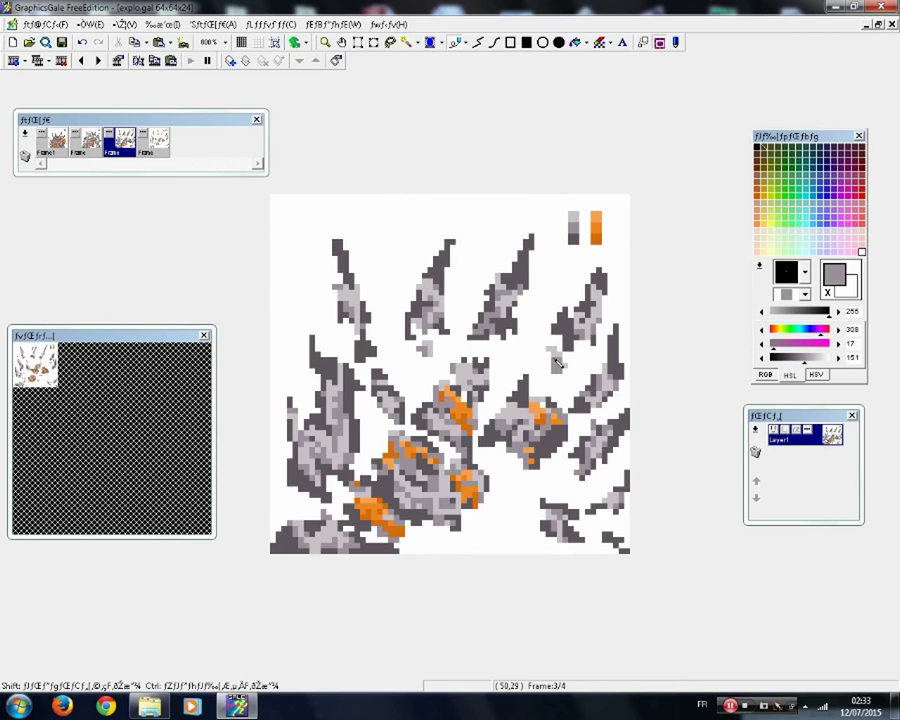
pyautogui.moveTo(554, 489)
pyautogui.mouseDown()
pyautogui.moveTo(521, 503)
pyautogui.moveTo(526, 527)
pyautogui.moveTo(538, 507)
pyautogui.moveTo(553, 520)
pyautogui.moveTo(520, 513)
pyautogui.mouseUp()
pyautogui.rightClick(550, 517)
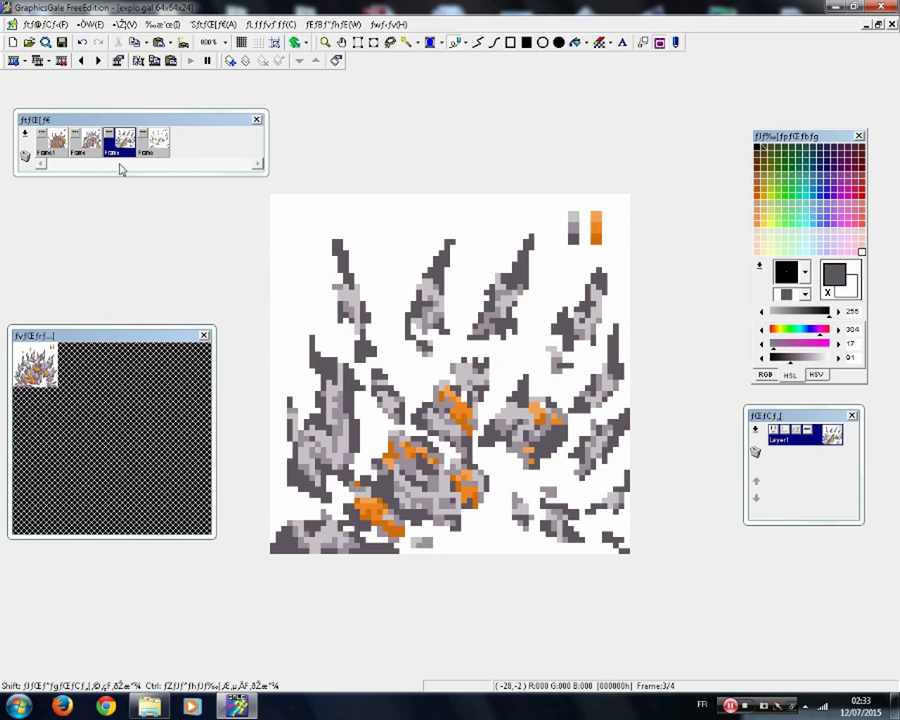
# - Darken the fourth frame's small fragments with dark grey pixels and add a blank fifth frame with the transparent colour enabled
pyautogui.click(157, 148)
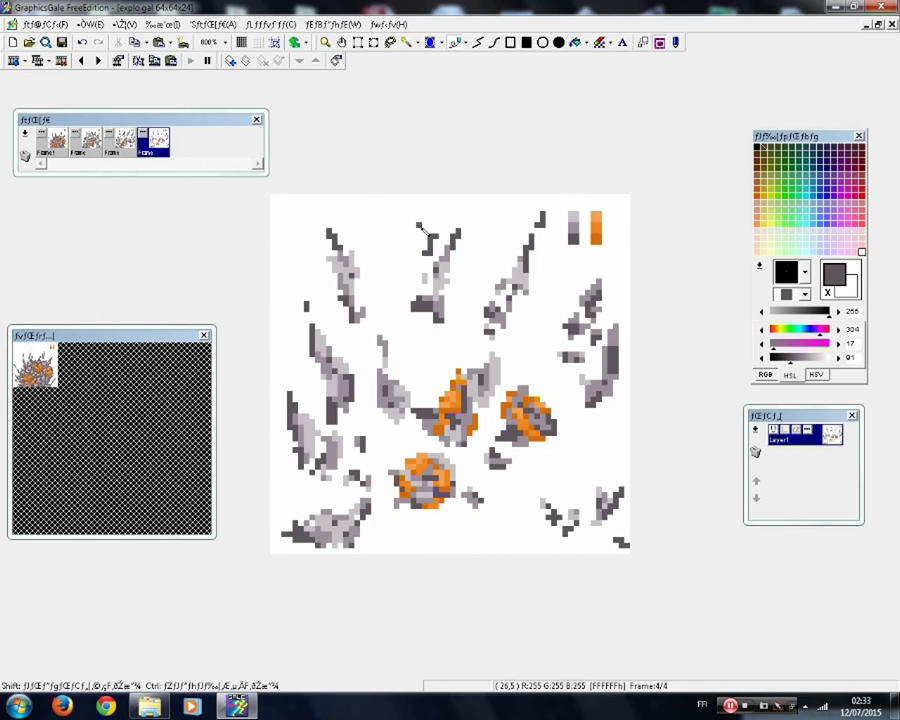
pyautogui.rightClick(53, 147)
pyautogui.moveTo(60, 150)
pyautogui.click(170, 164)
pyautogui.click(453, 308)
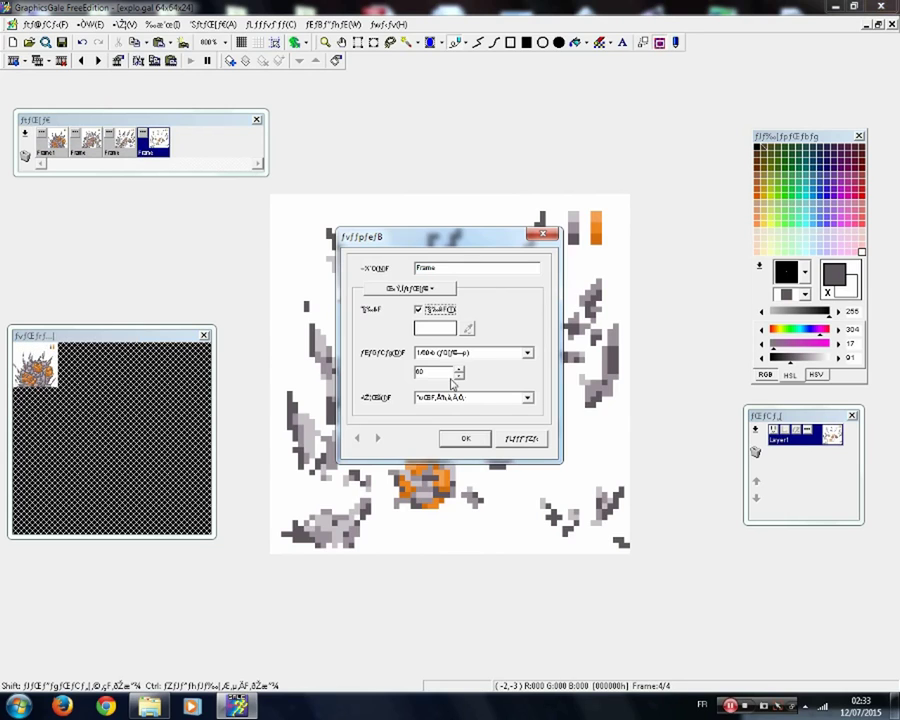
pyautogui.click(465, 441)
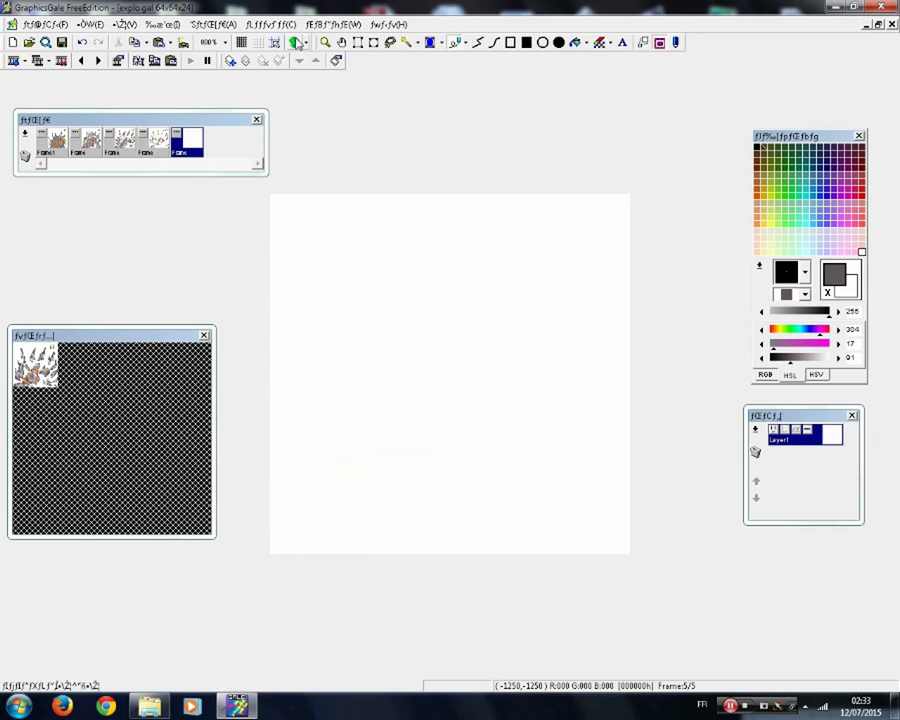
# - Enable onion skinning on the fifth frame and paste in the grey and orange colour swatches
pyautogui.click(283, 61)
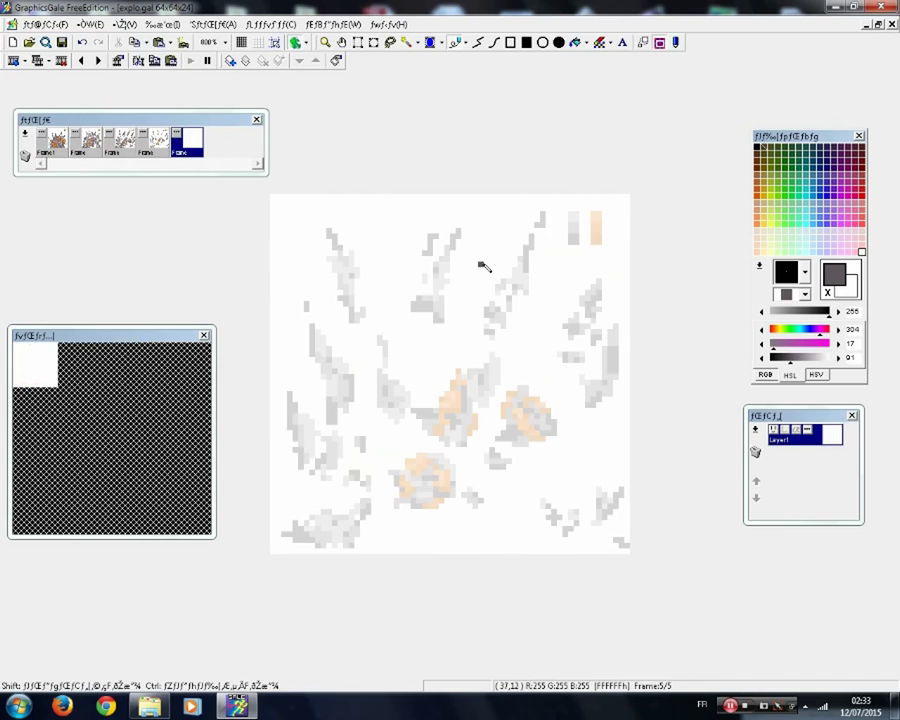
pyautogui.hotkey('ctrl', 'v')
pyautogui.click(456, 43)
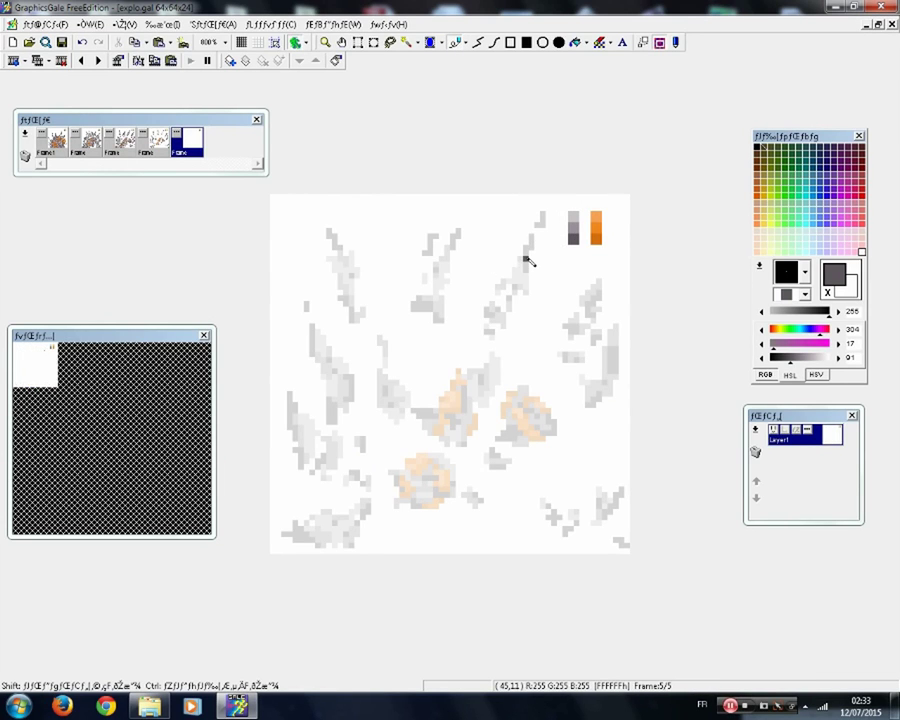
# - Draw dark grey pixel lines over the upper-right and upper-middle smoke trails in the fifth frame
pyautogui.moveTo(531, 253); pyautogui.dragTo(526, 270)
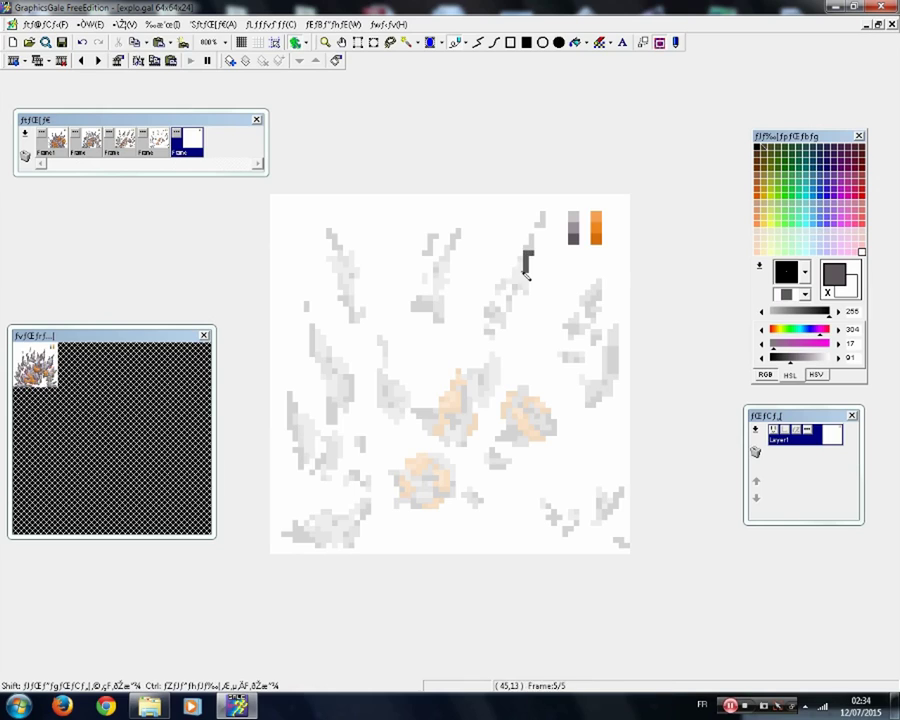
pyautogui.click(509, 292)
pyautogui.click(537, 225)
pyautogui.click(547, 208)
pyautogui.click(503, 247)
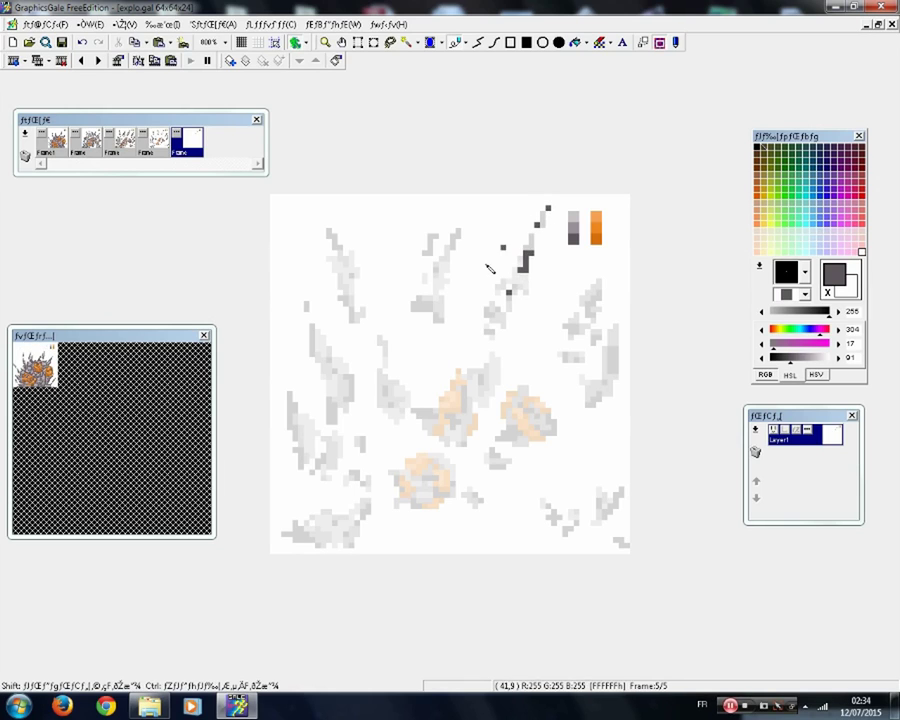
pyautogui.click(436, 226)
pyautogui.moveTo(458, 214); pyautogui.dragTo(436, 268)
pyautogui.moveTo(441, 287); pyautogui.dragTo(441, 292)
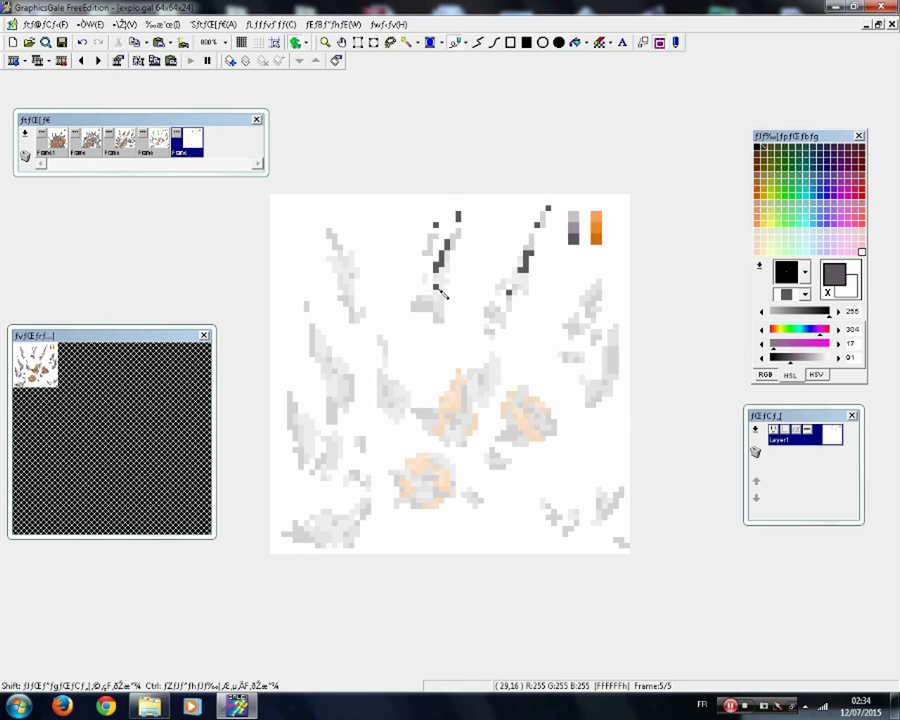
# - Draw dark grey cores along the smoke trails on the canvas's left side, from the upper-left trail down to the lower-left corner
pyautogui.moveTo(310, 234); pyautogui.dragTo(346, 268)
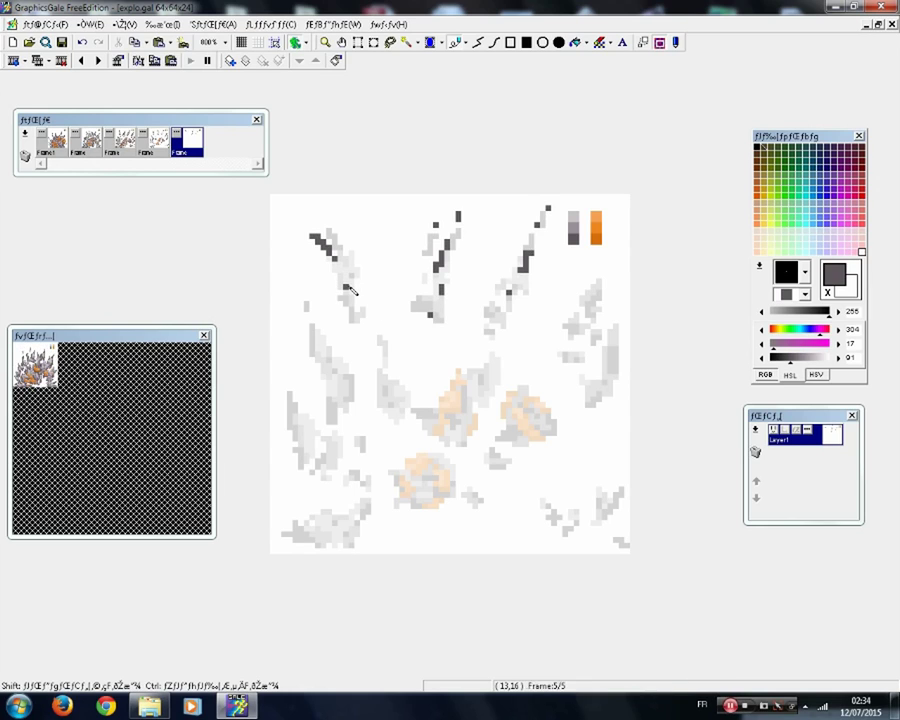
pyautogui.click(350, 258)
pyautogui.moveTo(318, 326)
pyautogui.mouseDown()
pyautogui.moveTo(342, 379)
pyautogui.moveTo(324, 366)
pyautogui.moveTo(346, 385)
pyautogui.moveTo(321, 428)
pyautogui.moveTo(305, 410)
pyautogui.moveTo(335, 455)
pyautogui.mouseUp()
pyautogui.click(346, 382)
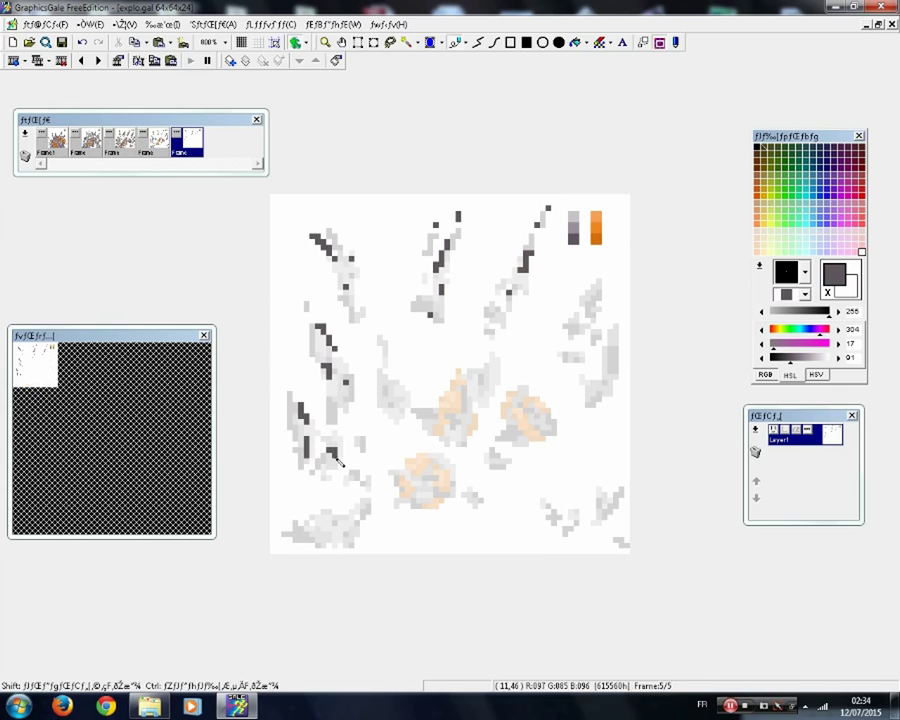
pyautogui.moveTo(312, 534); pyautogui.dragTo(362, 508)
pyautogui.moveTo(284, 545); pyautogui.dragTo(289, 540)
# - Add dark grey pixel lines inside the three fireballs, over the right-hand smoke trails and over the centre-left smoke shape
pyautogui.moveTo(419, 484)
pyautogui.mouseDown()
pyautogui.moveTo(435, 498)
pyautogui.moveTo(435, 468)
pyautogui.mouseUp()
pyautogui.moveTo(458, 422); pyautogui.dragTo(469, 400)
pyautogui.moveTo(481, 377); pyautogui.dragTo(538, 428)
pyautogui.moveTo(543, 505)
pyautogui.mouseDown()
pyautogui.moveTo(584, 532)
pyautogui.moveTo(609, 534)
pyautogui.moveTo(610, 494)
pyautogui.mouseUp()
pyautogui.moveTo(593, 377); pyautogui.dragTo(610, 404)
pyautogui.moveTo(610, 379)
pyautogui.mouseDown()
pyautogui.moveTo(610, 350)
pyautogui.moveTo(571, 350)
pyautogui.mouseUp()
pyautogui.moveTo(596, 292); pyautogui.dragTo(585, 328)
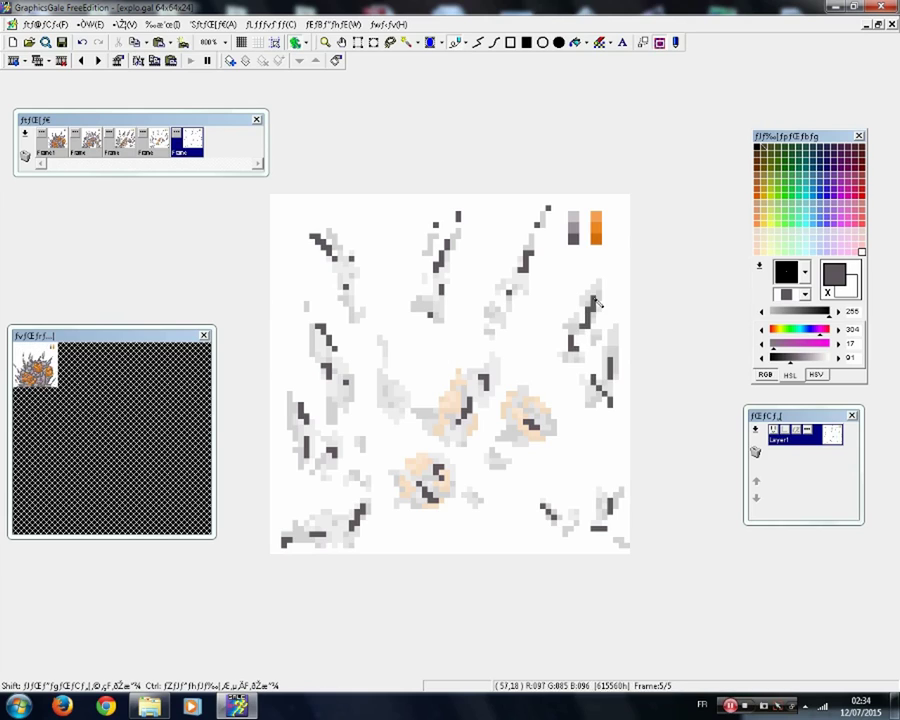
pyautogui.moveTo(368, 376); pyautogui.dragTo(401, 410)
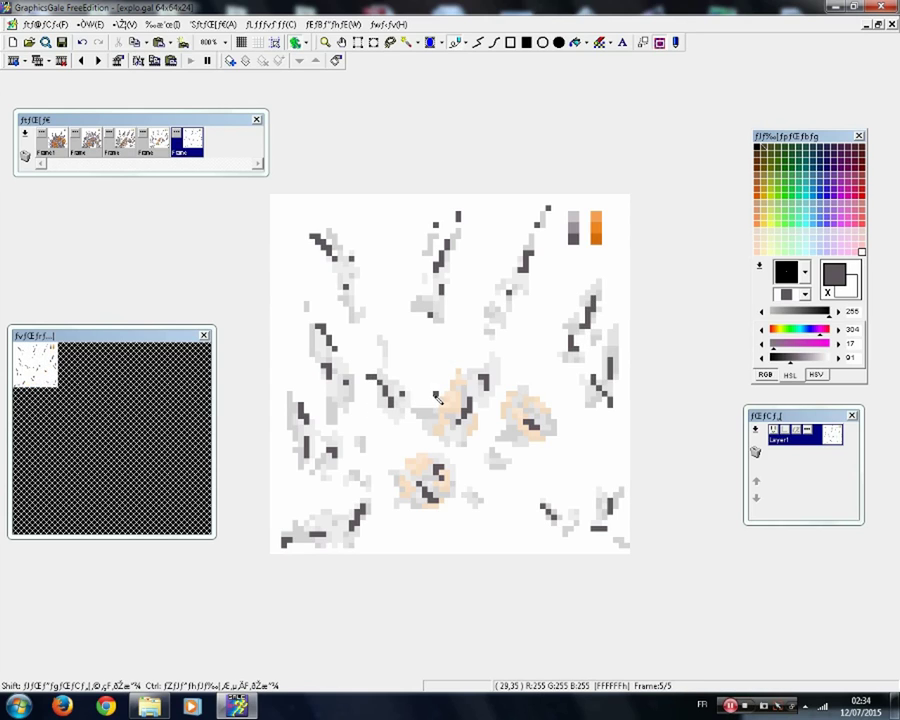
# - Pick the mid grey swatch and shade the left-hand and upper smoke shapes next to their dark cores
pyautogui.rightClick(572, 229)
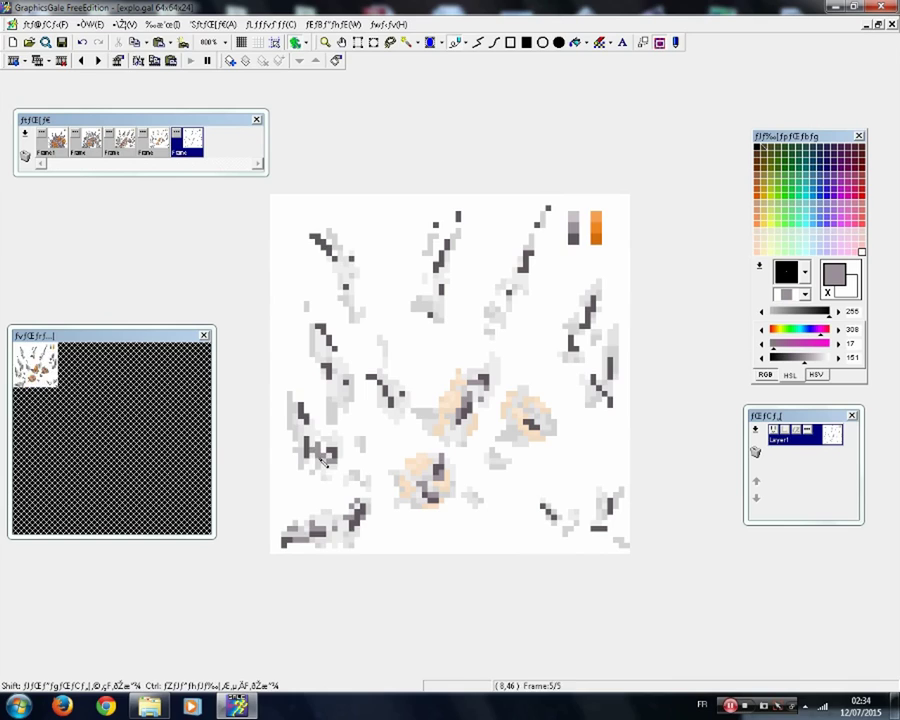
pyautogui.moveTo(345, 383)
pyautogui.mouseDown()
pyautogui.moveTo(350, 393)
pyautogui.moveTo(400, 400)
pyautogui.mouseUp()
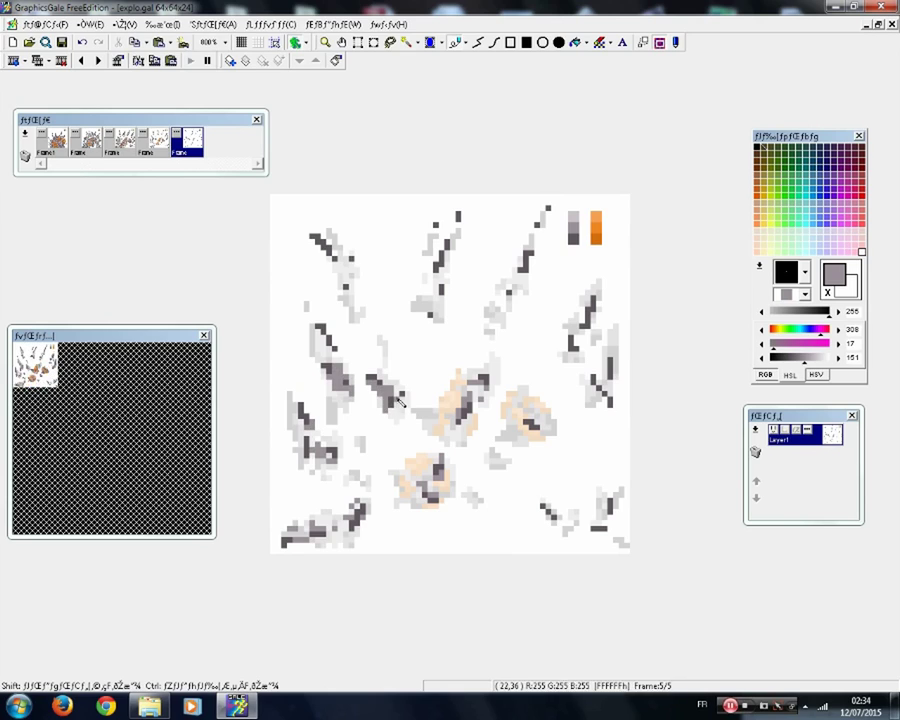
pyautogui.moveTo(330, 331); pyautogui.dragTo(340, 346)
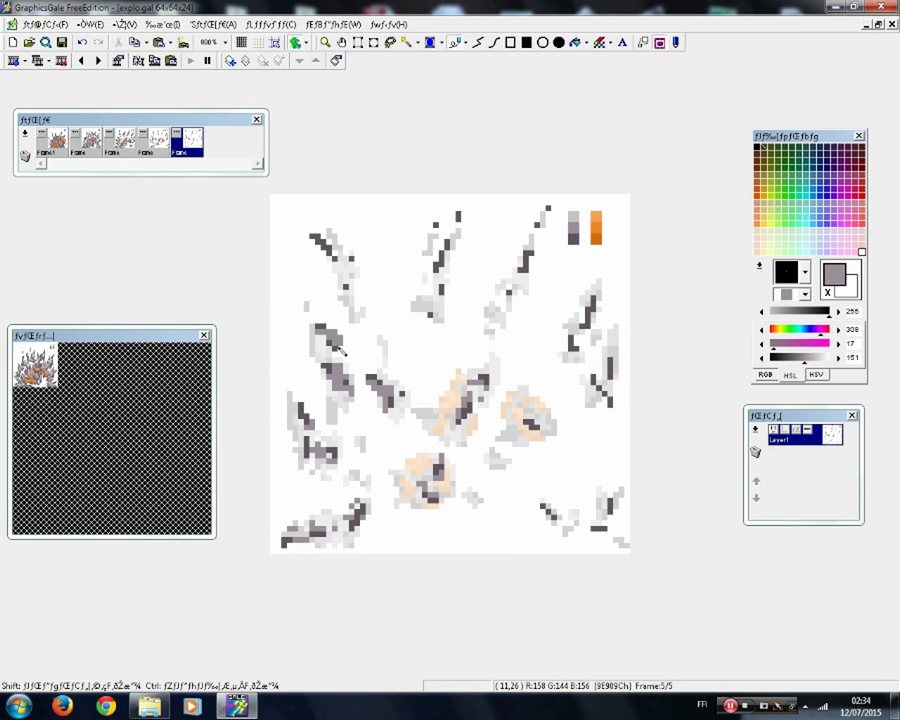
pyautogui.moveTo(345, 279)
pyautogui.mouseDown()
pyautogui.moveTo(356, 290)
pyautogui.moveTo(322, 242)
pyautogui.moveTo(350, 273)
pyautogui.mouseUp()
pyautogui.moveTo(447, 262)
pyautogui.mouseDown()
pyautogui.moveTo(452, 251)
pyautogui.moveTo(437, 262)
pyautogui.moveTo(457, 228)
pyautogui.moveTo(448, 254)
pyautogui.mouseUp()
pyautogui.click(426, 314)
pyautogui.moveTo(540, 258)
pyautogui.mouseDown()
pyautogui.moveTo(550, 210)
pyautogui.moveTo(522, 282)
pyautogui.mouseUp()
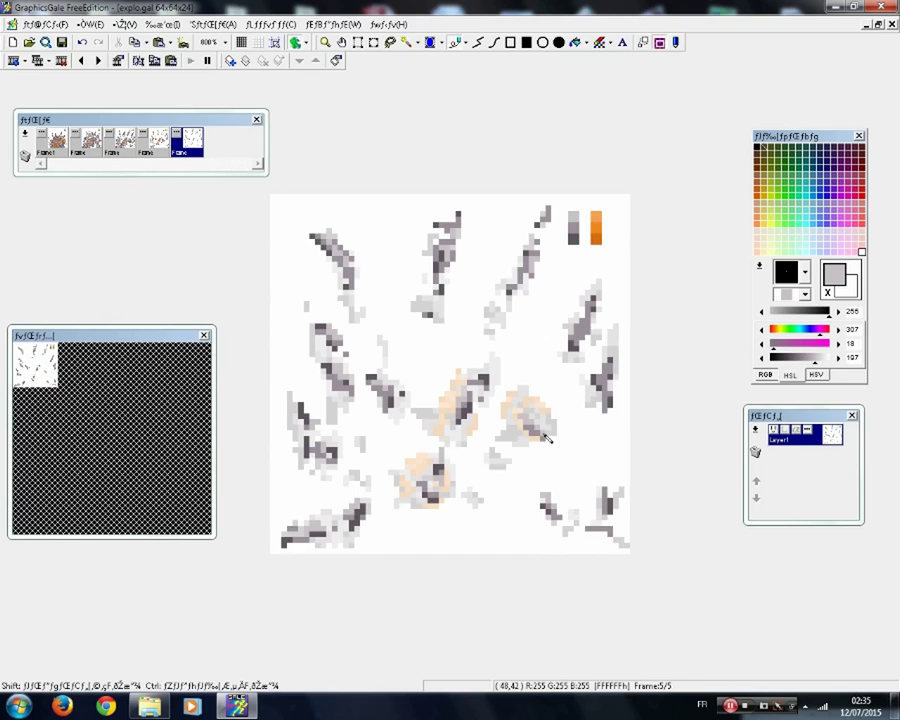
# - Rework the right fireball's core with darker grey pixels and reselect the light grey
pyautogui.rightClick(575, 348)
pyautogui.moveTo(531, 421); pyautogui.dragTo(534, 428)
pyautogui.rightClick(585, 341)
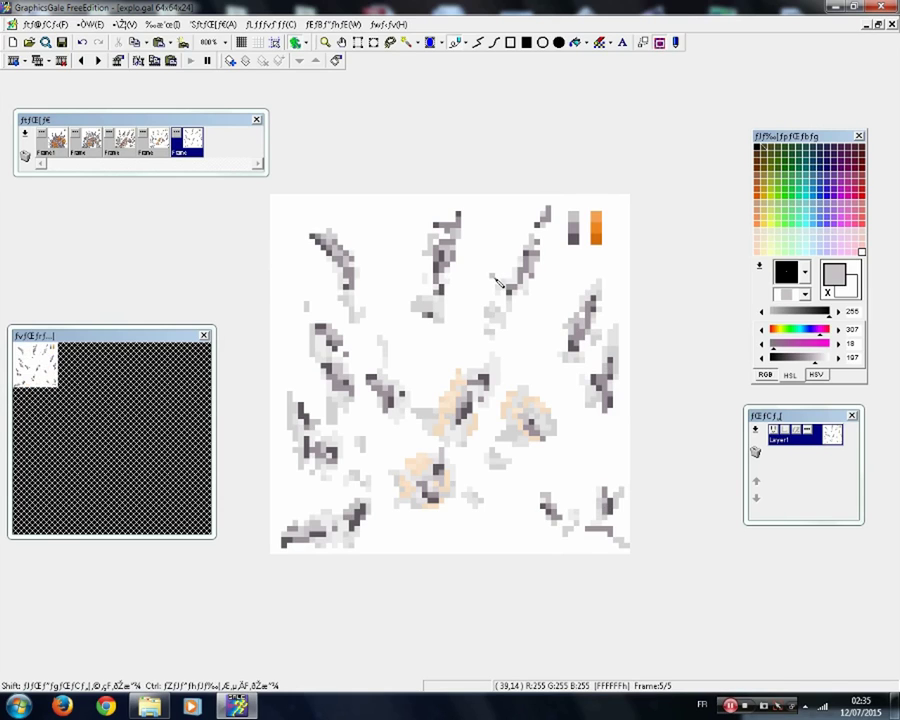
# - Strengthen the fourth frame's smoke shapes with dark grey edge pixels around the left, central and upper trails
pyautogui.click(161, 138)
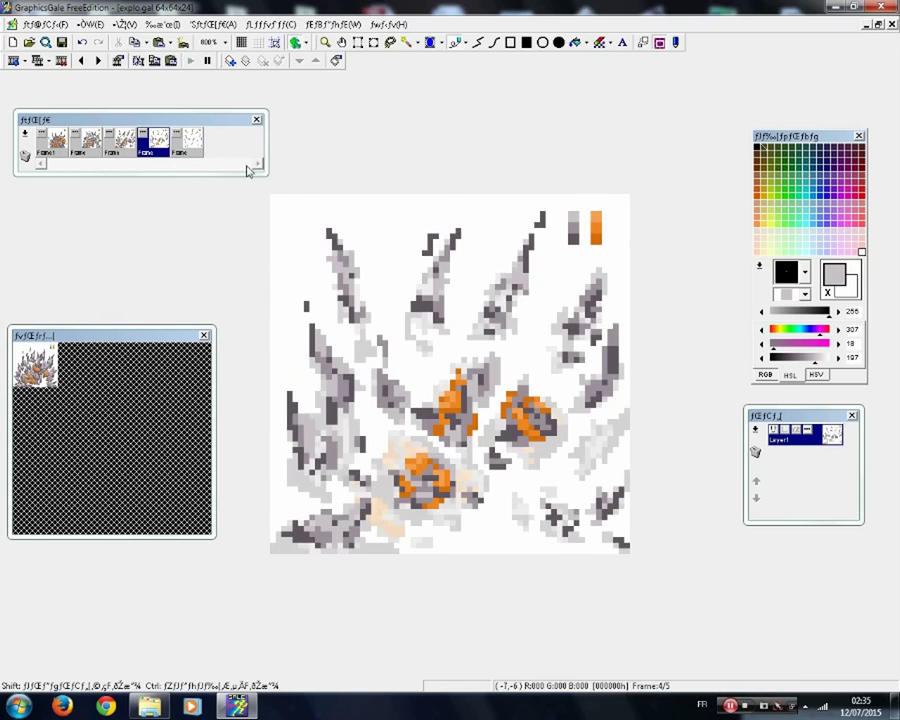
pyautogui.rightClick(350, 310)
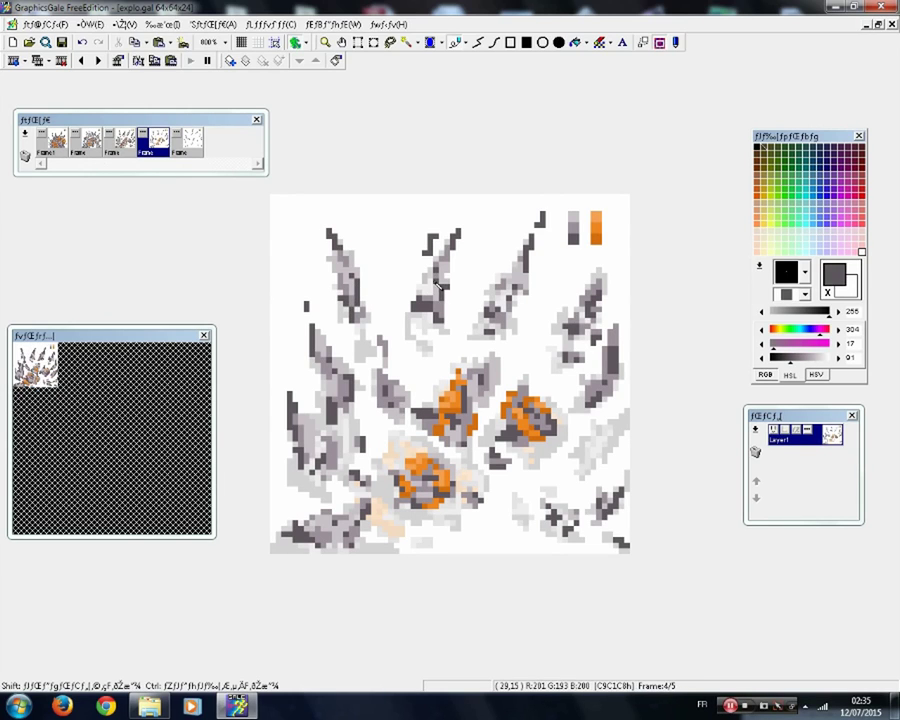
pyautogui.moveTo(385, 362)
pyautogui.mouseDown()
pyautogui.moveTo(393, 381)
pyautogui.moveTo(374, 399)
pyautogui.moveTo(402, 411)
pyautogui.mouseUp()
pyautogui.moveTo(347, 408); pyautogui.dragTo(345, 419)
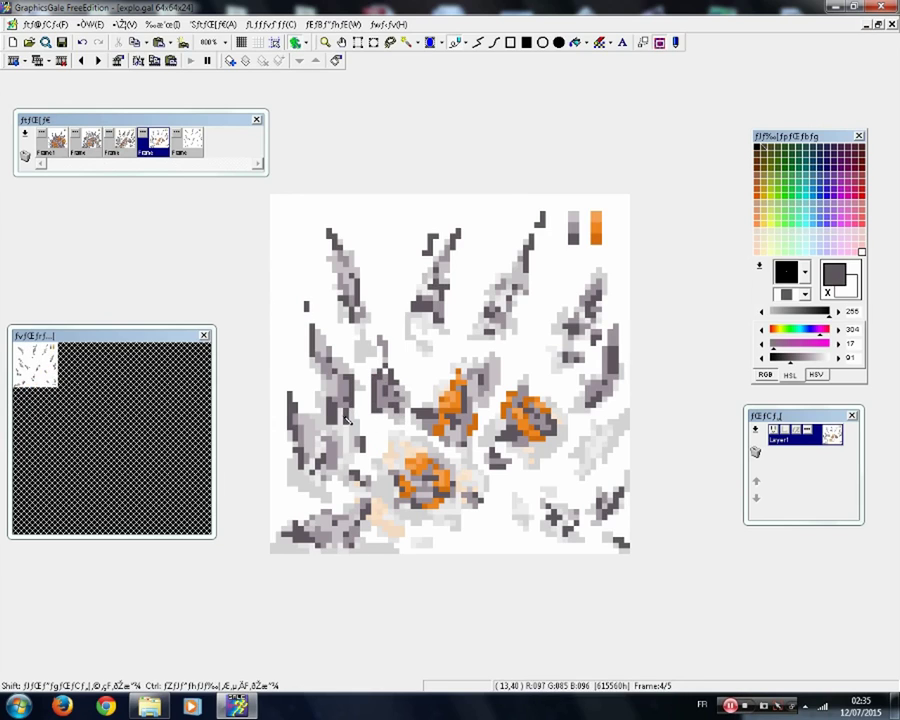
pyautogui.moveTo(510, 311)
pyautogui.mouseDown()
pyautogui.moveTo(498, 328)
pyautogui.moveTo(504, 305)
pyautogui.mouseUp()
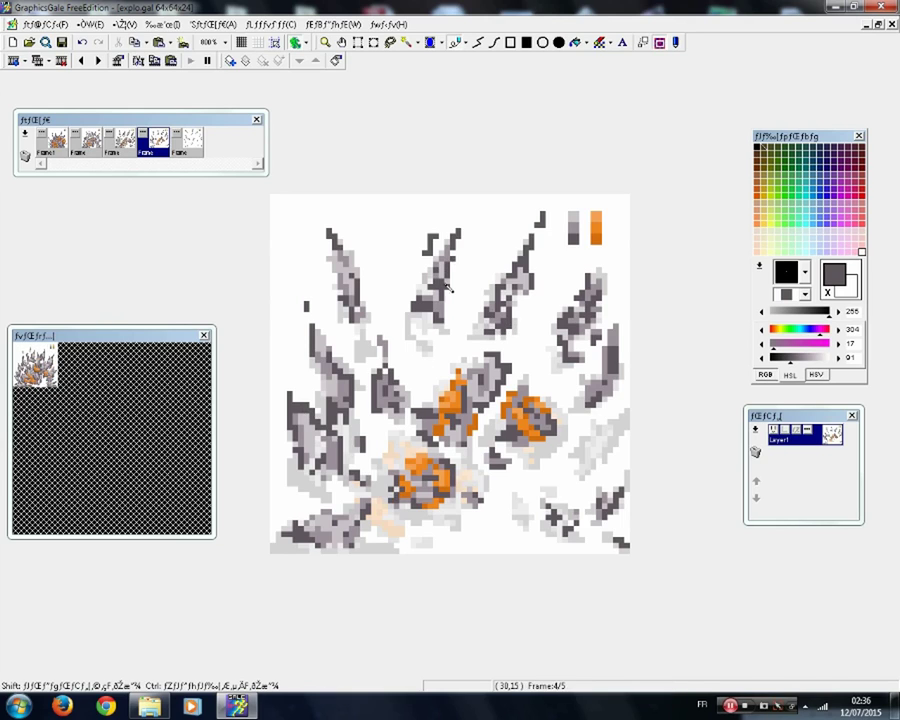
pyautogui.moveTo(443, 252); pyautogui.dragTo(452, 237)
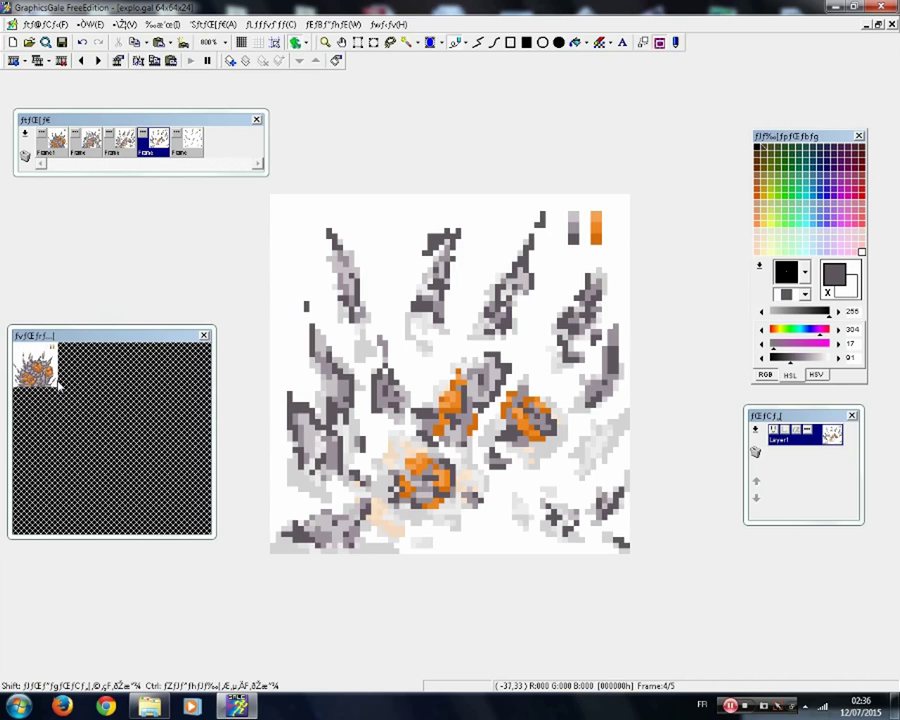
# - Scatter dark orange pixels in and around the three fireballs of the fifth frame
pyautogui.click(195, 146)
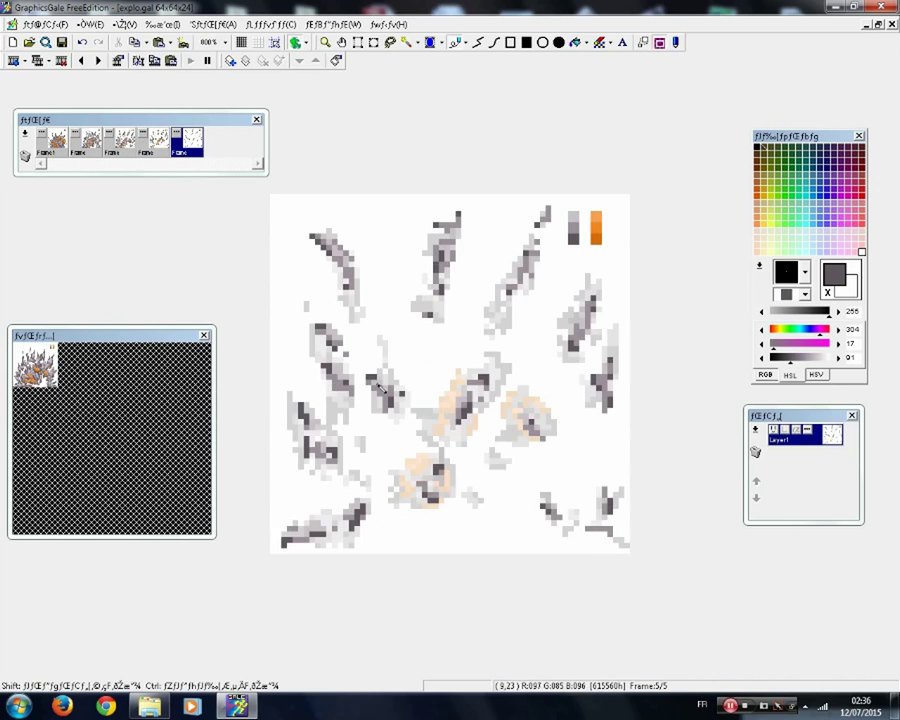
pyautogui.rightClick(597, 241)
pyautogui.moveTo(414, 472)
pyautogui.mouseDown()
pyautogui.moveTo(419, 461)
pyautogui.moveTo(402, 461)
pyautogui.moveTo(396, 495)
pyautogui.moveTo(413, 512)
pyautogui.mouseUp()
pyautogui.click(413, 444)
pyautogui.click(441, 512)
pyautogui.moveTo(436, 427)
pyautogui.mouseDown()
pyautogui.moveTo(458, 410)
pyautogui.moveTo(436, 382)
pyautogui.mouseUp()
pyautogui.moveTo(507, 407)
pyautogui.mouseDown()
pyautogui.moveTo(508, 421)
pyautogui.moveTo(536, 409)
pyautogui.mouseUp()
pyautogui.click(520, 410)
pyautogui.click(543, 388)
pyautogui.click(559, 410)
pyautogui.click(531, 422)
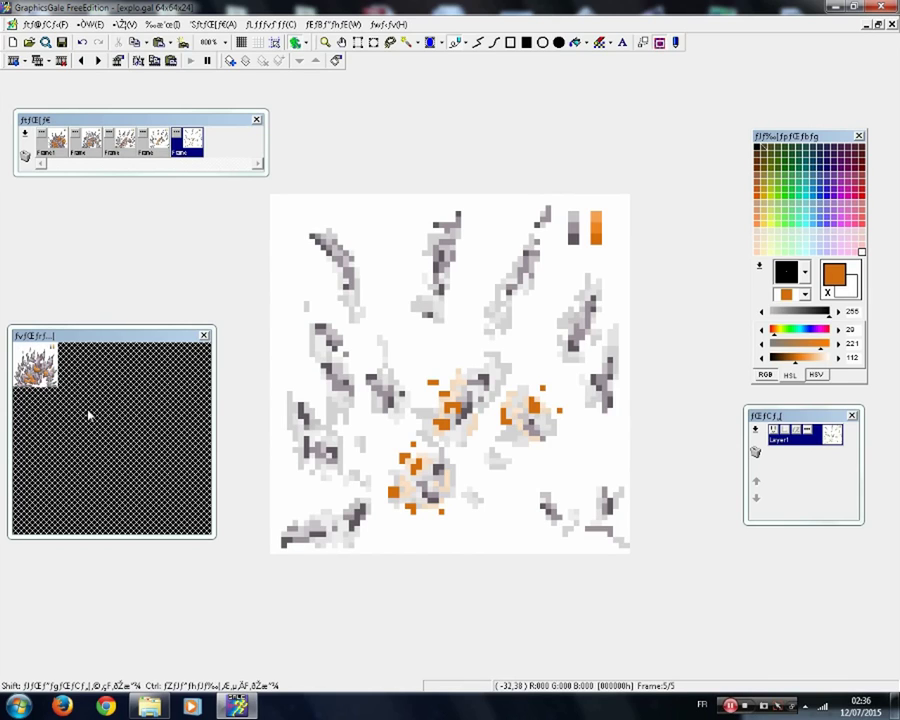
# - Deepen the fifth frame's smoke shapes with dark grey and add light orange highlights to the fireballs
pyautogui.rightClick(440, 271)
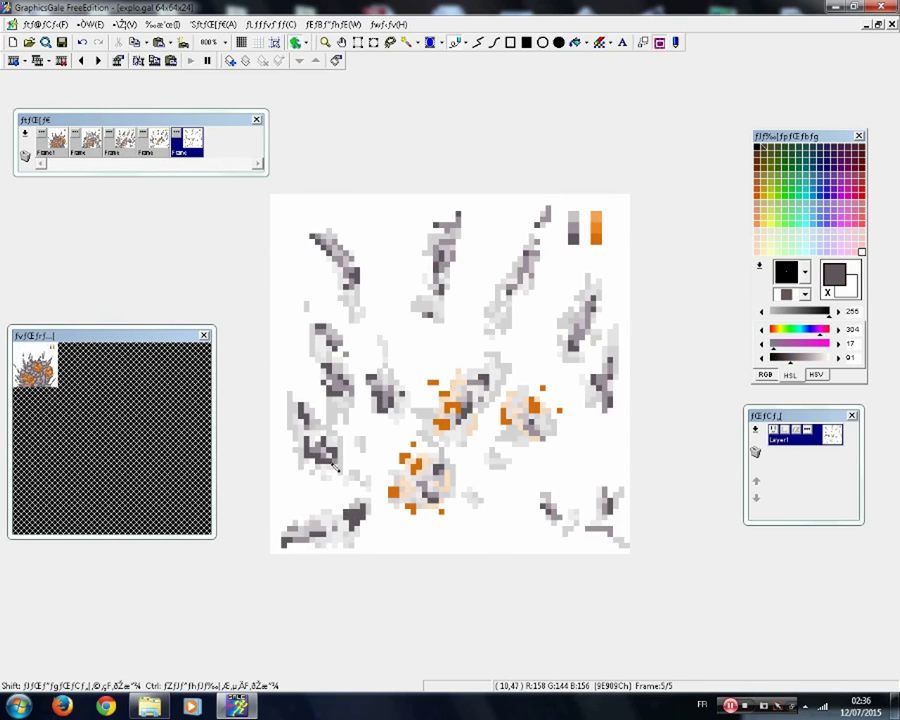
pyautogui.rightClick(328, 459)
pyautogui.moveTo(353, 508)
pyautogui.mouseDown()
pyautogui.moveTo(352, 522)
pyautogui.moveTo(312, 524)
pyautogui.mouseUp()
pyautogui.rightClick(351, 514)
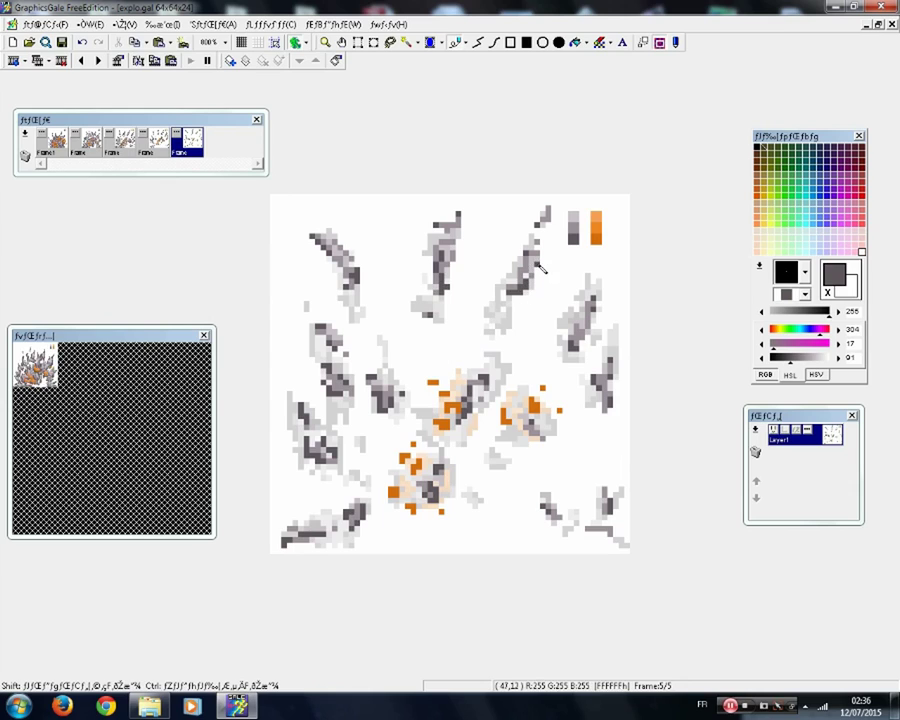
pyautogui.moveTo(588, 326)
pyautogui.mouseDown()
pyautogui.moveTo(588, 341)
pyautogui.moveTo(579, 338)
pyautogui.moveTo(589, 343)
pyautogui.mouseUp()
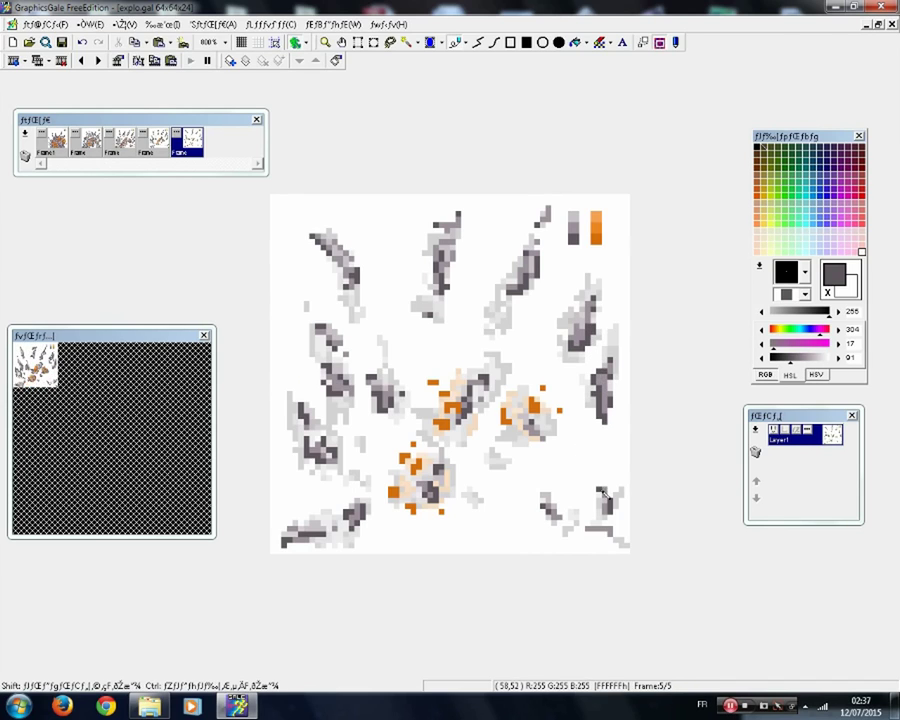
pyautogui.moveTo(603, 499); pyautogui.dragTo(587, 533)
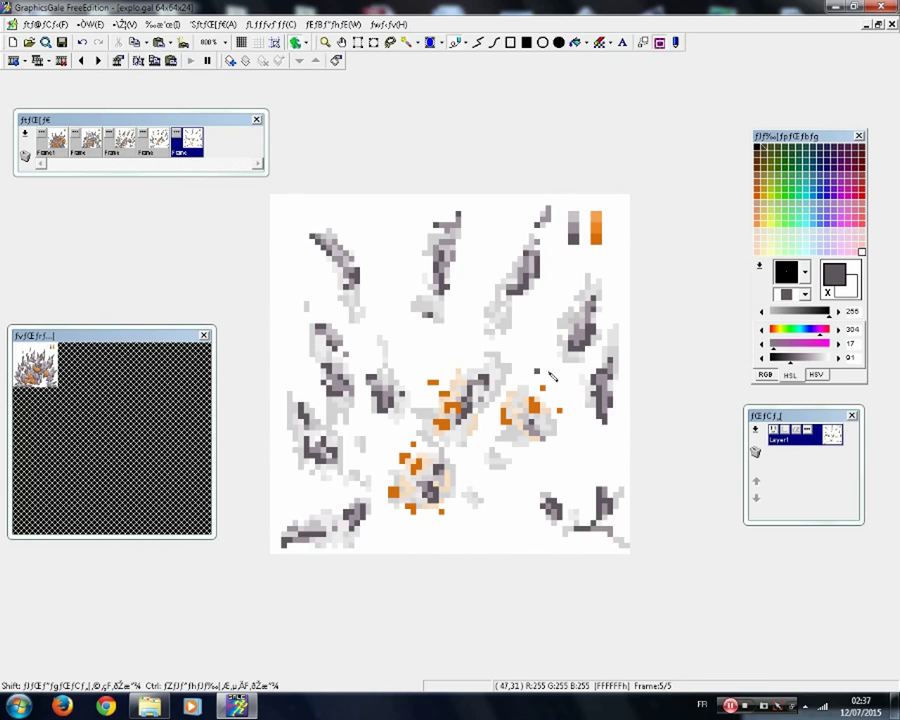
pyautogui.rightClick(600, 228)
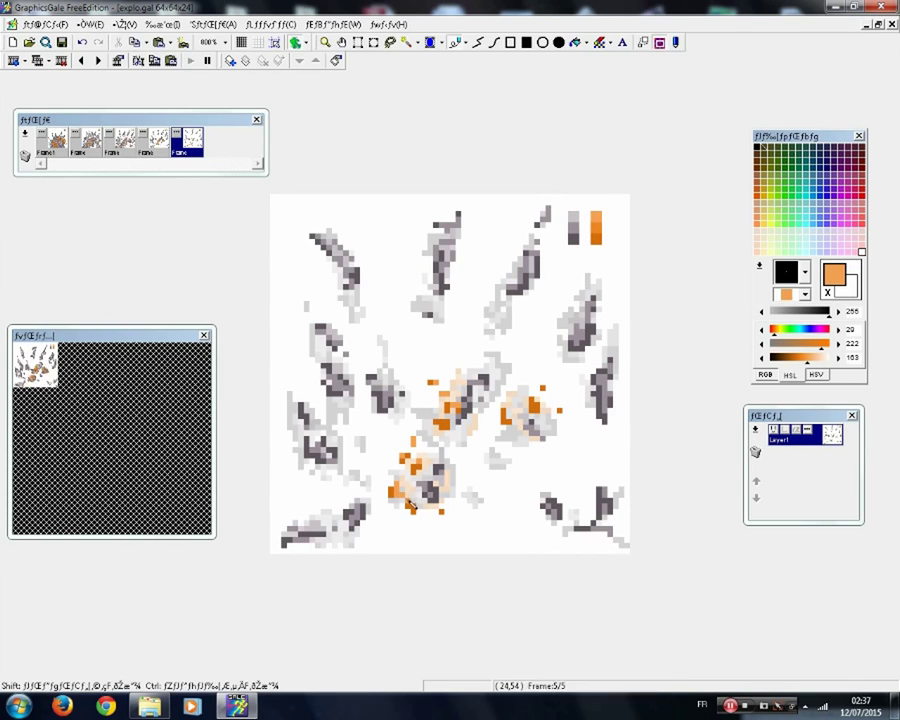
# - Touch up the fourth frame's central smoke shape with dark grey pixels
pyautogui.click(160, 148)
pyautogui.rightClick(495, 373)
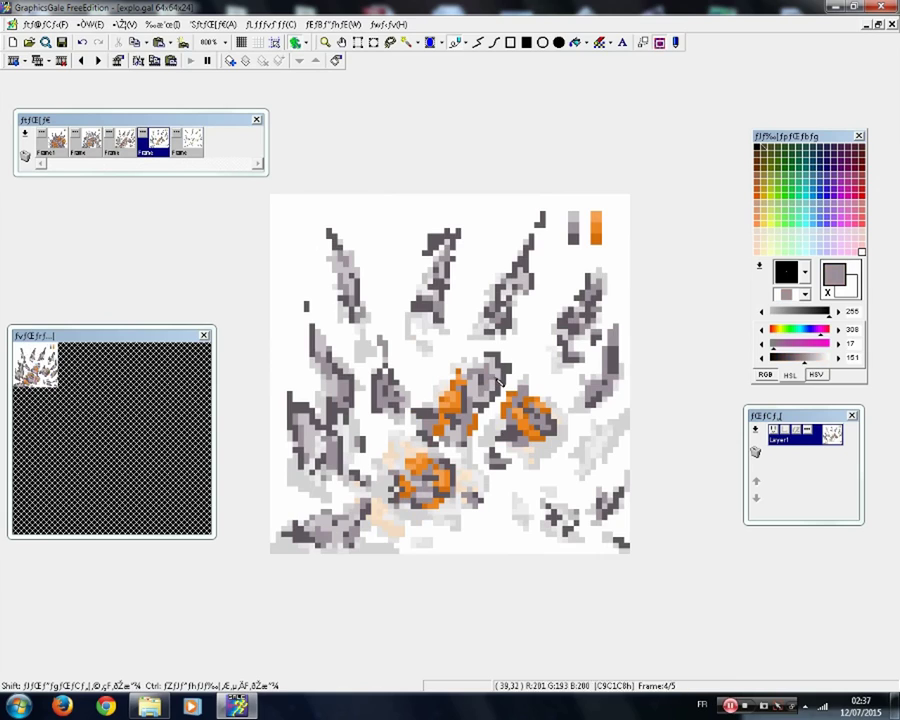
pyautogui.rightClick(493, 357)
pyautogui.moveTo(484, 367); pyautogui.dragTo(474, 386)
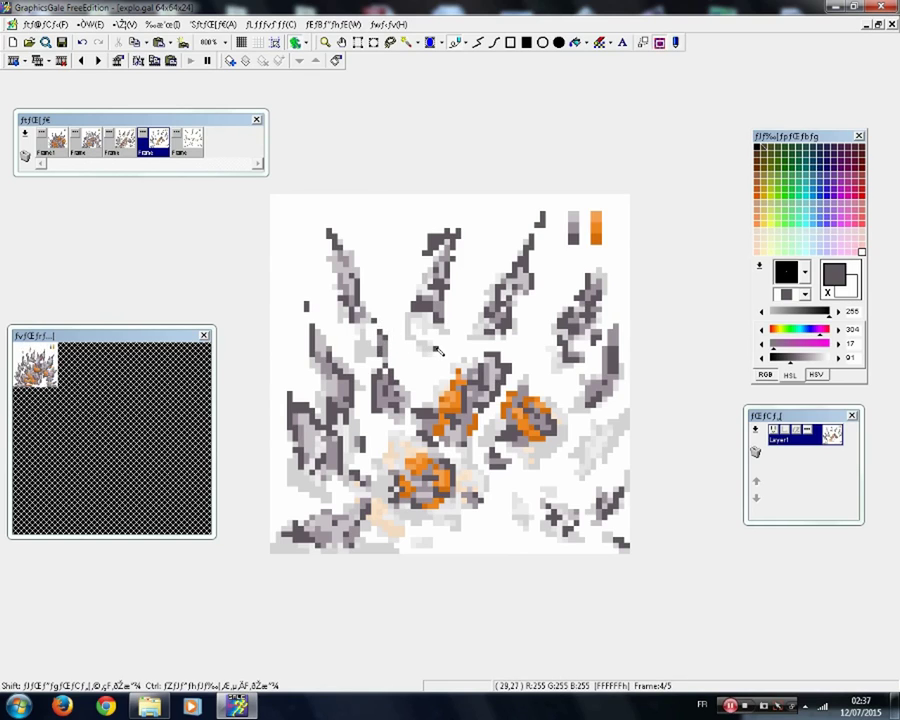
# - Enlarge the animation preview to 200% and place it beside the canvas after viewing the playback
pyautogui.moveTo(85, 343); pyautogui.dragTo(496, 292)
pyautogui.rightClick(467, 308)
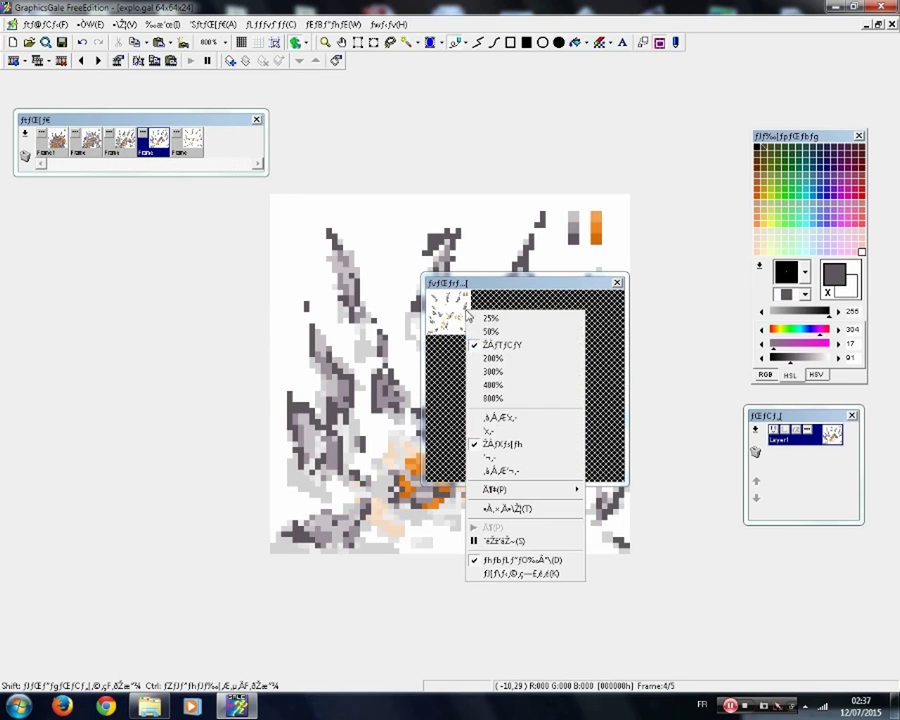
pyautogui.click(497, 370)
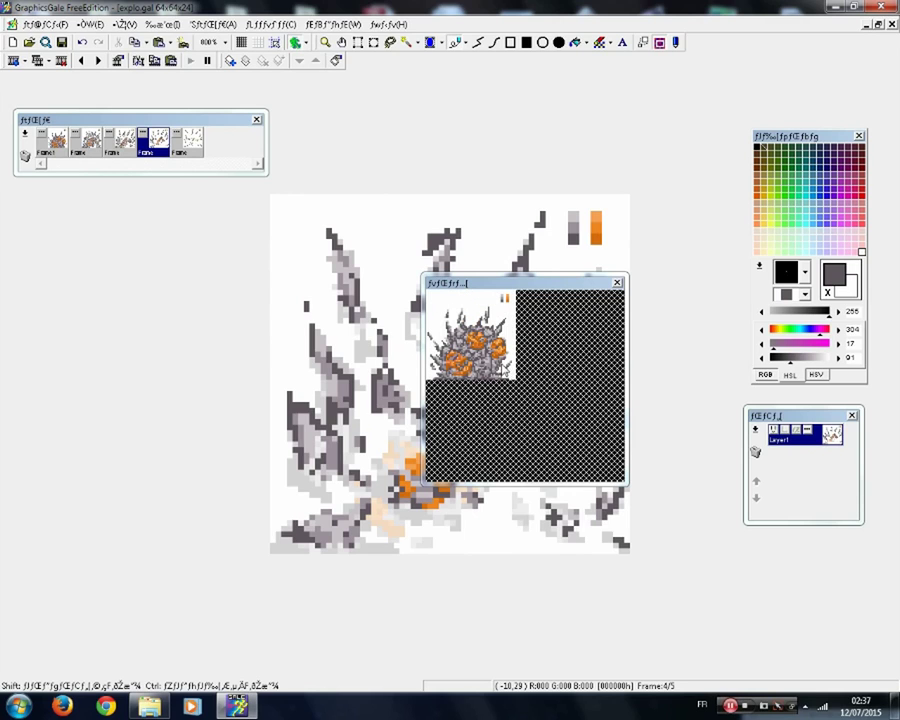
pyautogui.rightClick(503, 360)
pyautogui.click(545, 500)
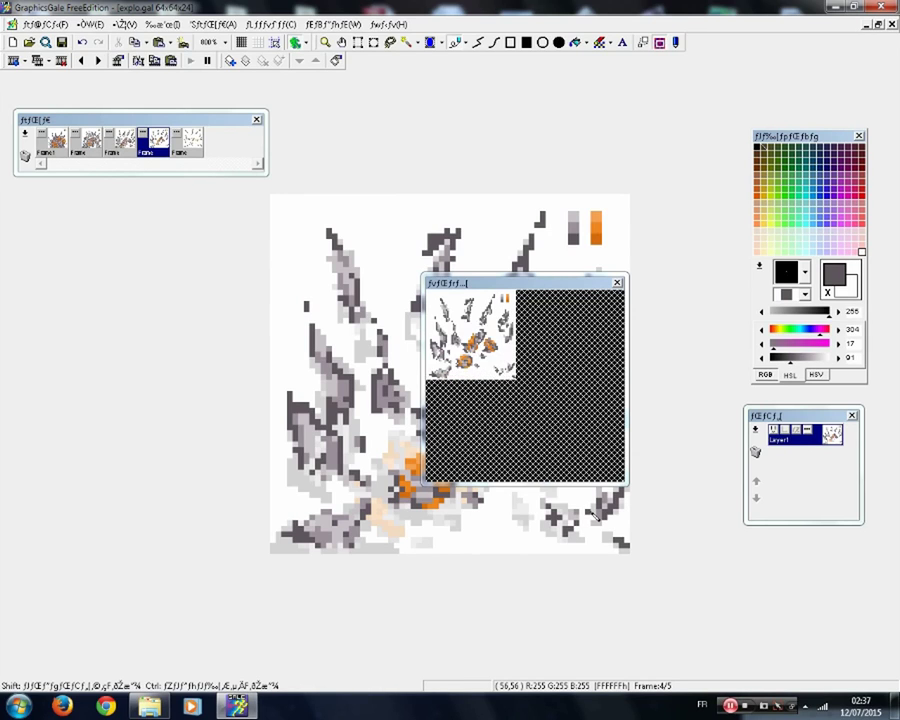
pyautogui.moveTo(502, 296); pyautogui.dragTo(175, 349)
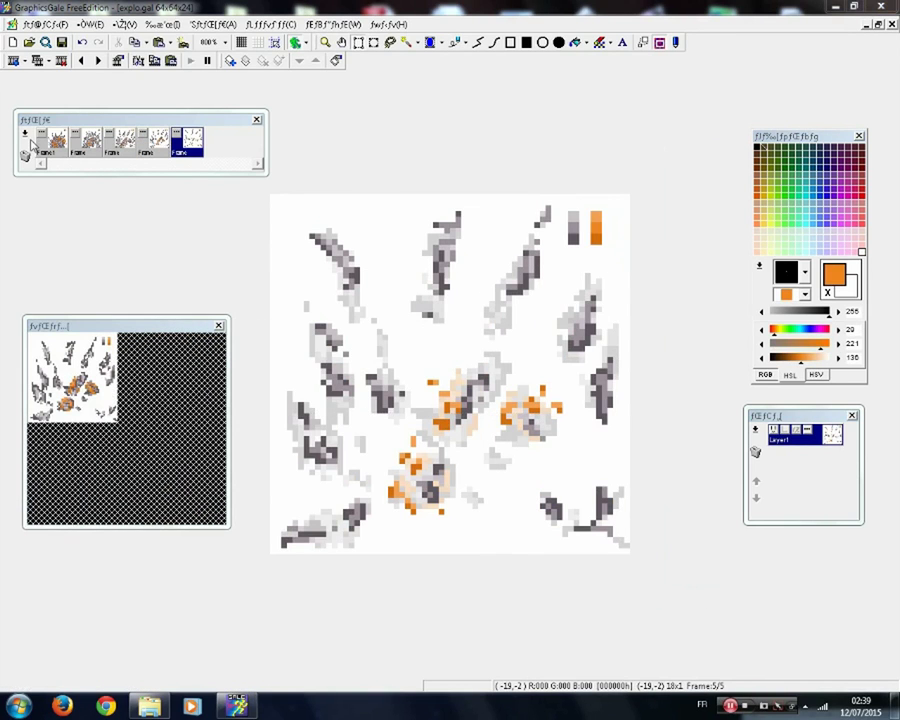
# - Add a blank frame with the transparent colour enabled and move it to the start of the animation
pyautogui.rightClick(27, 140)
pyautogui.moveTo(70, 148)
pyautogui.click(178, 150)
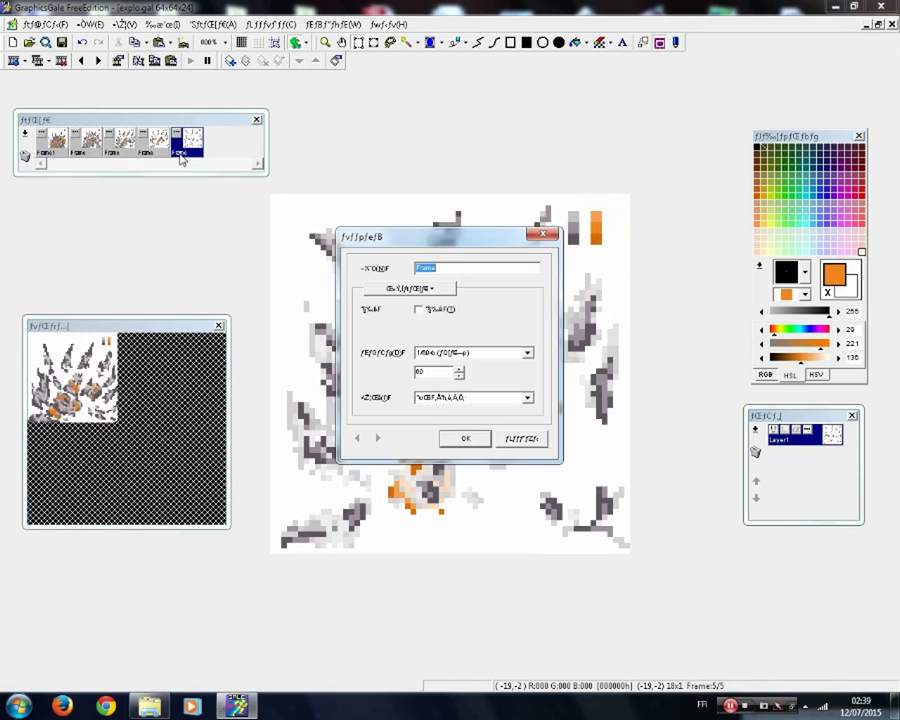
pyautogui.click(428, 309)
pyautogui.click(471, 440)
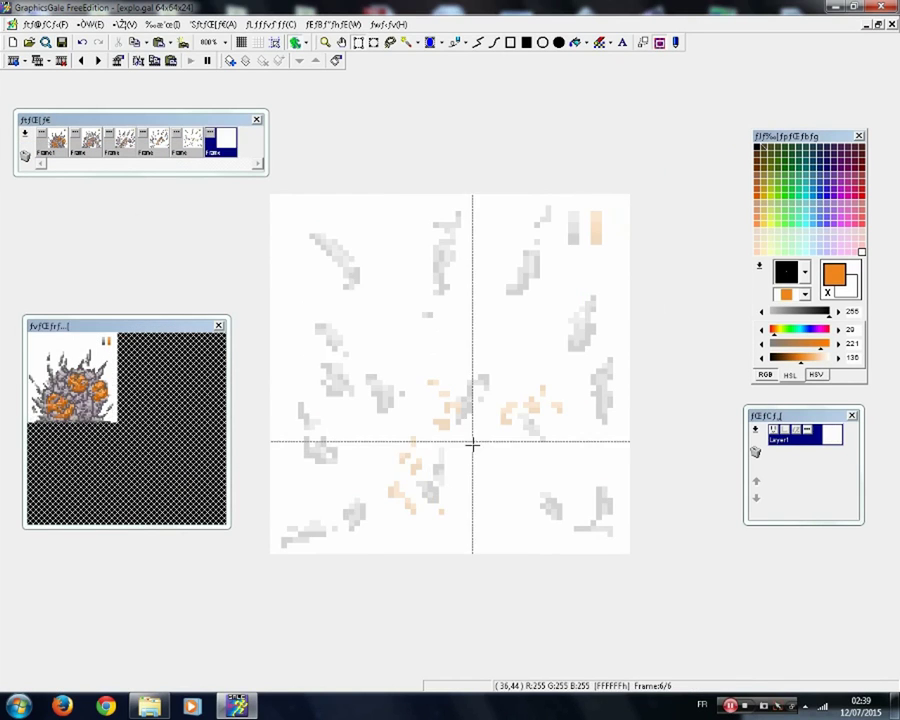
pyautogui.moveTo(235, 150); pyautogui.dragTo(57, 157)
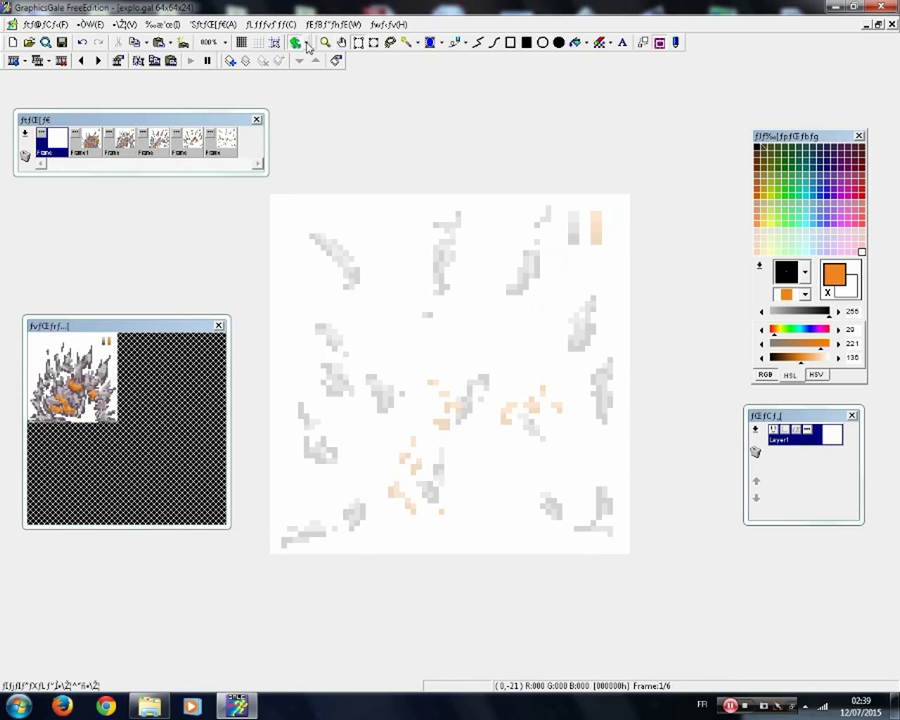
# - Paste the grey and orange colour swatches into the upper-right area of the blank first frame
pyautogui.click(454, 44)
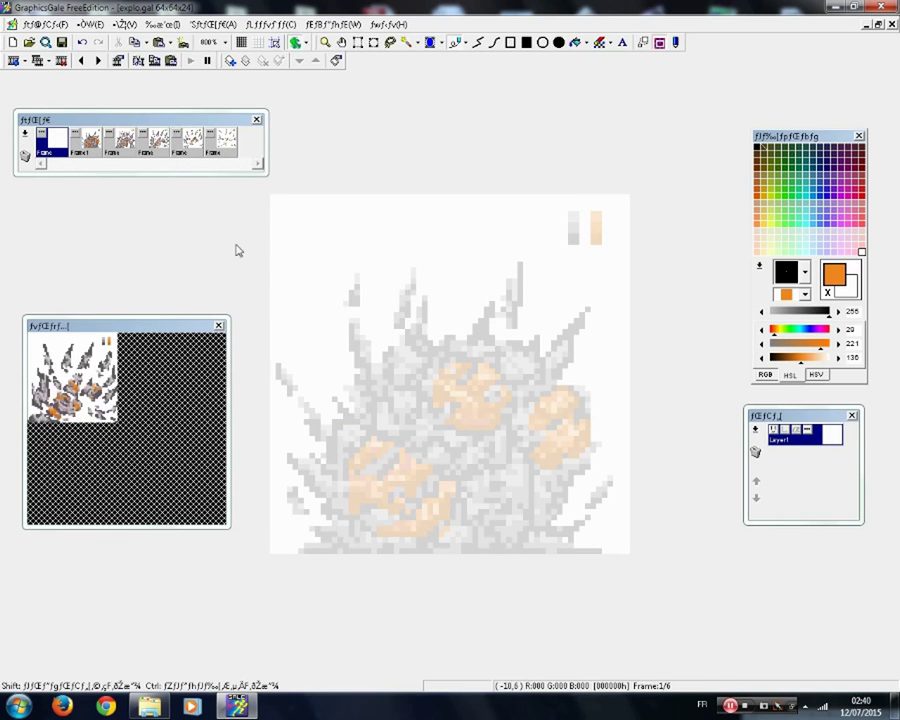
pyautogui.hotkey('ctrl', 'v')
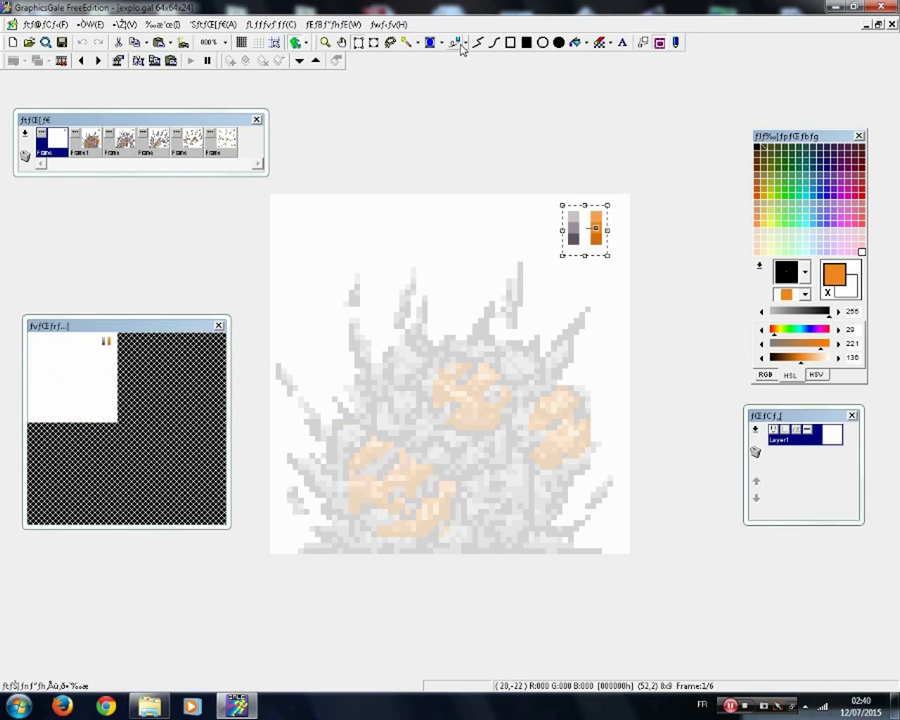
pyautogui.click(458, 44)
# - Outline a large rounded fireball in dark orange at the bottom centre of the first frame and fill it with the same colour
pyautogui.rightClick(575, 240)
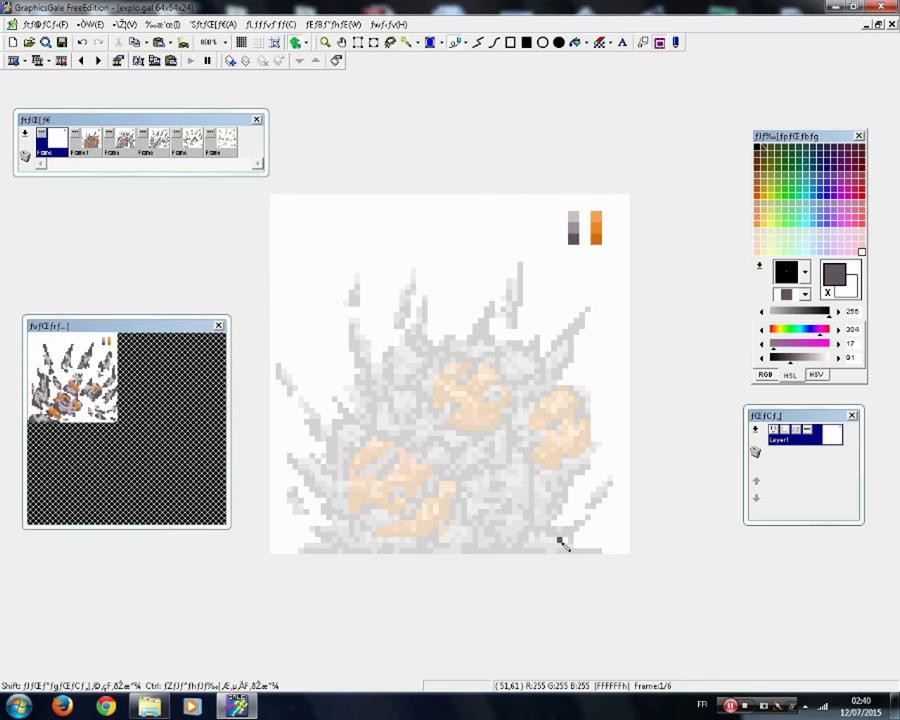
pyautogui.click(595, 238)
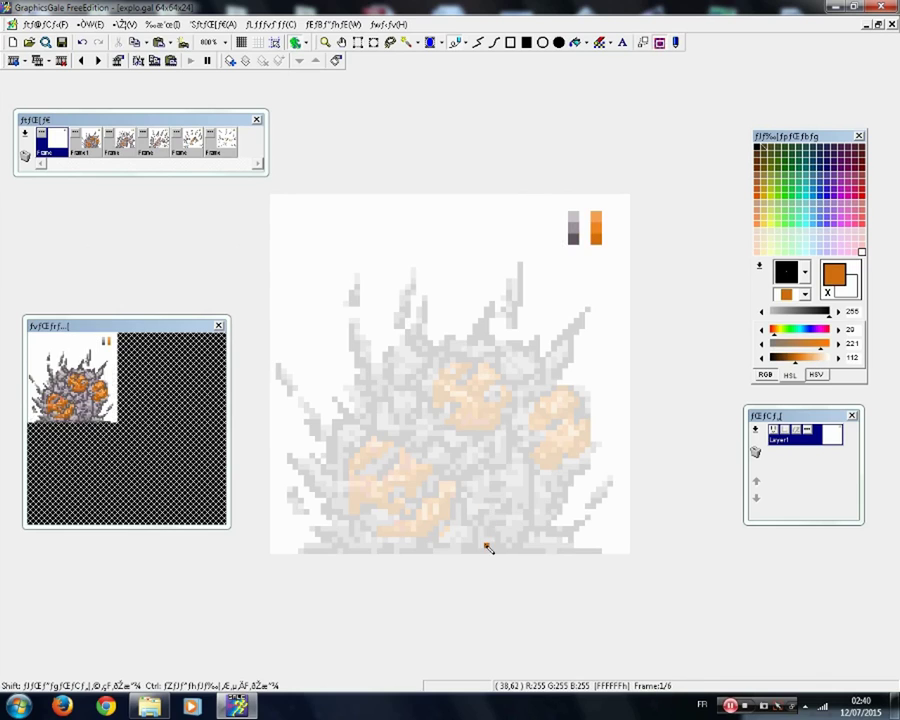
pyautogui.moveTo(487, 548); pyautogui.dragTo(506, 549)
pyautogui.moveTo(535, 513)
pyautogui.mouseDown()
pyautogui.moveTo(536, 423)
pyautogui.moveTo(508, 388)
pyautogui.moveTo(429, 361)
pyautogui.moveTo(394, 373)
pyautogui.moveTo(355, 407)
pyautogui.moveTo(351, 436)
pyautogui.moveTo(370, 500)
pyautogui.moveTo(387, 530)
pyautogui.moveTo(431, 555)
pyautogui.moveTo(454, 561)
pyautogui.moveTo(485, 551)
pyautogui.moveTo(437, 551)
pyautogui.mouseUp()
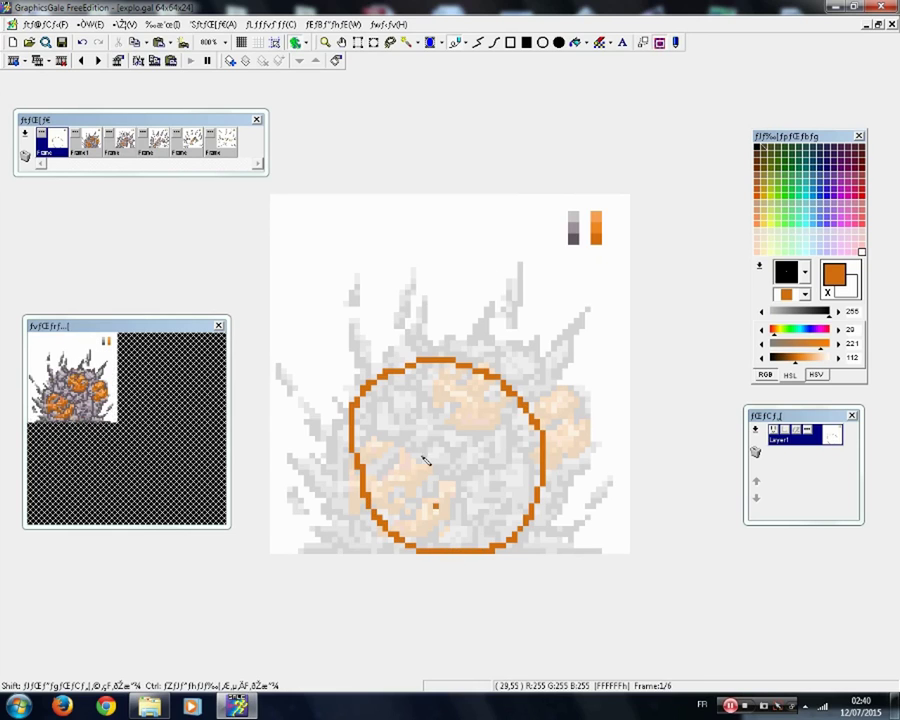
pyautogui.click(578, 43)
pyautogui.click(468, 454)
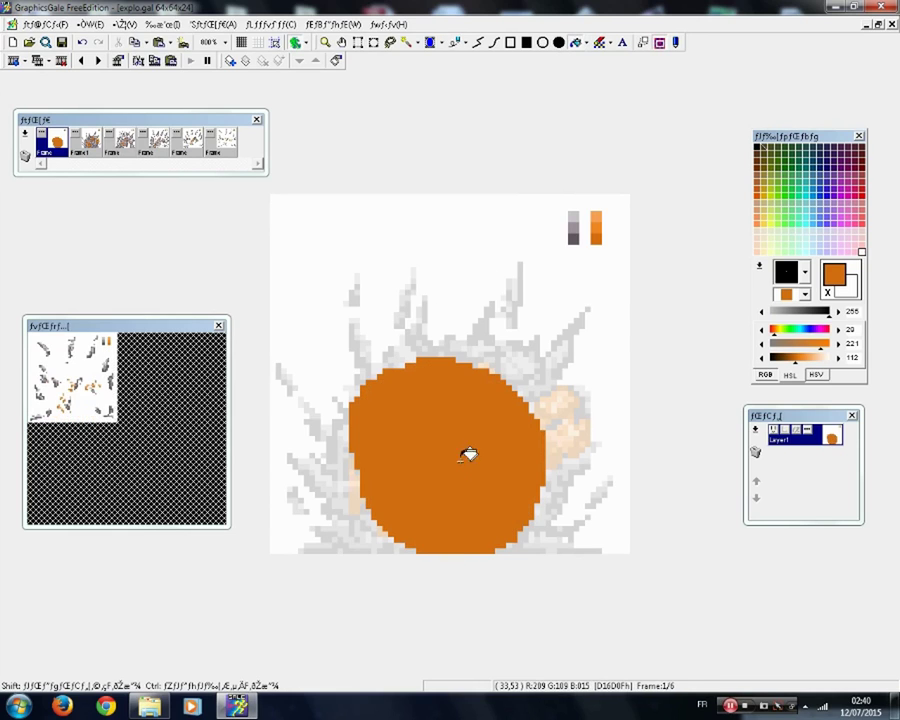
# - Draw dark orange flame spikes radiating from the fireball's sides and top, and widen its base along the ground
pyautogui.click(456, 44)
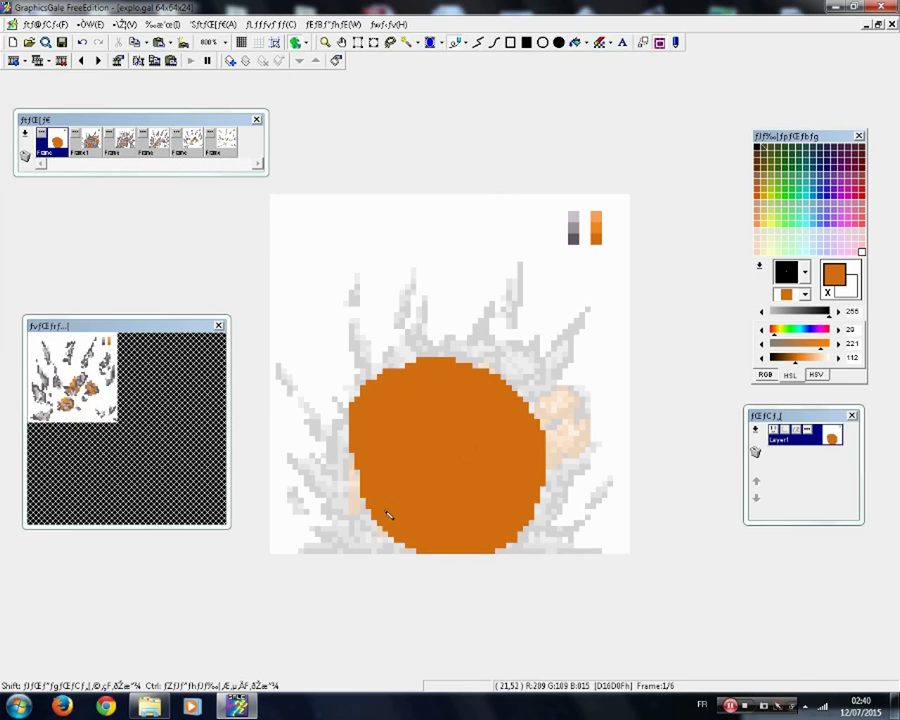
pyautogui.moveTo(338, 500)
pyautogui.mouseDown()
pyautogui.moveTo(380, 535)
pyautogui.moveTo(354, 507)
pyautogui.moveTo(382, 513)
pyautogui.mouseUp()
pyautogui.moveTo(359, 470)
pyautogui.mouseDown()
pyautogui.moveTo(334, 434)
pyautogui.moveTo(330, 396)
pyautogui.moveTo(346, 428)
pyautogui.mouseUp()
pyautogui.moveTo(374, 378); pyautogui.dragTo(438, 288)
pyautogui.moveTo(438, 288)
pyautogui.mouseDown()
pyautogui.moveTo(402, 360)
pyautogui.moveTo(403, 350)
pyautogui.mouseUp()
pyautogui.moveTo(468, 356)
pyautogui.mouseDown()
pyautogui.moveTo(511, 338)
pyautogui.moveTo(541, 309)
pyautogui.moveTo(483, 366)
pyautogui.moveTo(475, 360)
pyautogui.moveTo(594, 306)
pyautogui.moveTo(521, 379)
pyautogui.moveTo(582, 393)
pyautogui.moveTo(545, 428)
pyautogui.moveTo(550, 420)
pyautogui.moveTo(556, 440)
pyautogui.mouseUp()
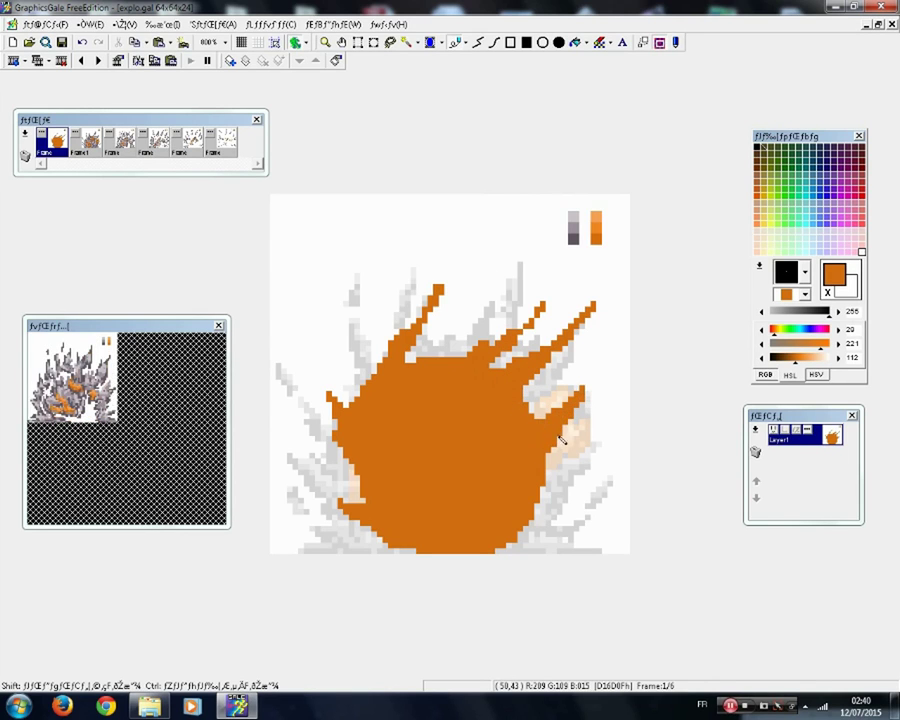
pyautogui.moveTo(541, 502)
pyautogui.mouseDown()
pyautogui.moveTo(507, 545)
pyautogui.moveTo(547, 512)
pyautogui.mouseUp()
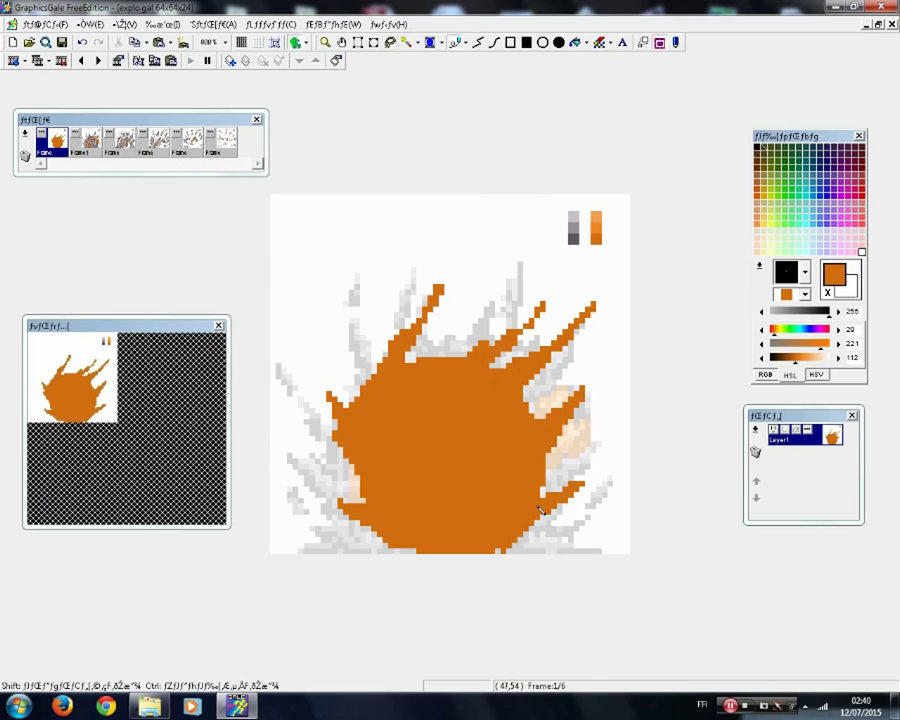
pyautogui.moveTo(382, 549)
pyautogui.mouseDown()
pyautogui.moveTo(315, 502)
pyautogui.moveTo(389, 530)
pyautogui.moveTo(353, 527)
pyautogui.moveTo(425, 549)
pyautogui.mouseUp()
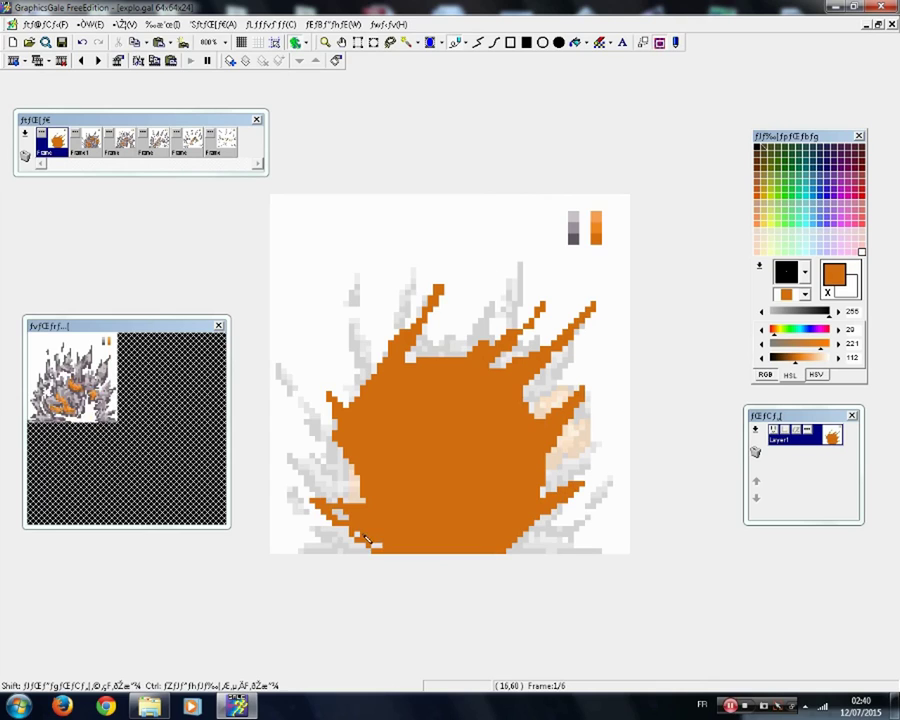
pyautogui.moveTo(345, 432)
pyautogui.mouseDown()
pyautogui.moveTo(315, 370)
pyautogui.moveTo(346, 436)
pyautogui.mouseUp()
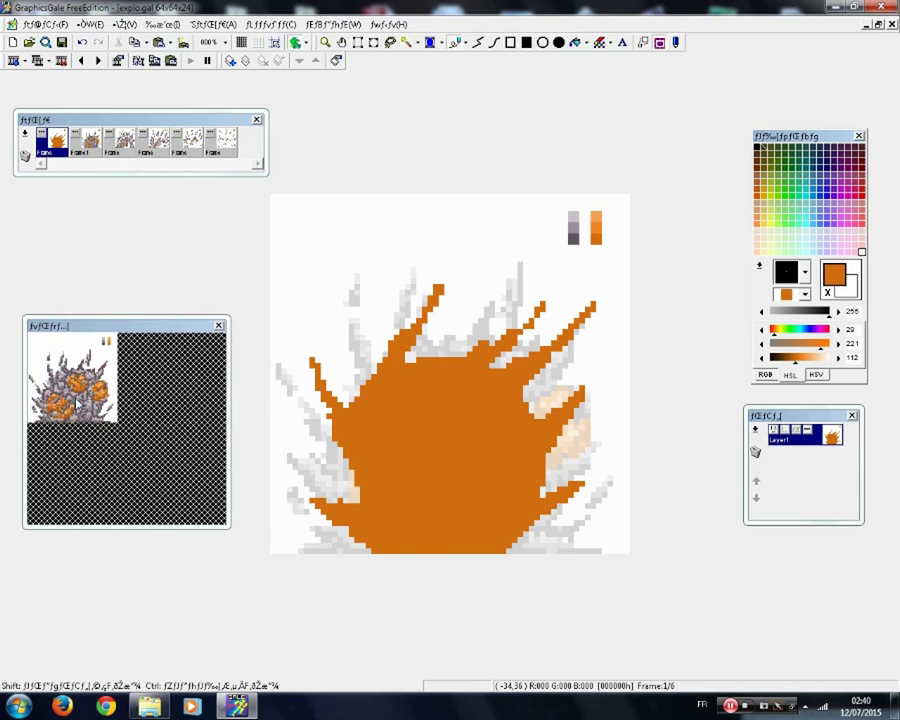
# - Add light orange highlights to the flame spikes and mid-orange shading across the fireball, with extra spikes on its left side
pyautogui.rightClick(598, 219)
pyautogui.moveTo(554, 489)
pyautogui.mouseDown()
pyautogui.moveTo(548, 495)
pyautogui.moveTo(560, 484)
pyautogui.moveTo(575, 410)
pyautogui.mouseUp()
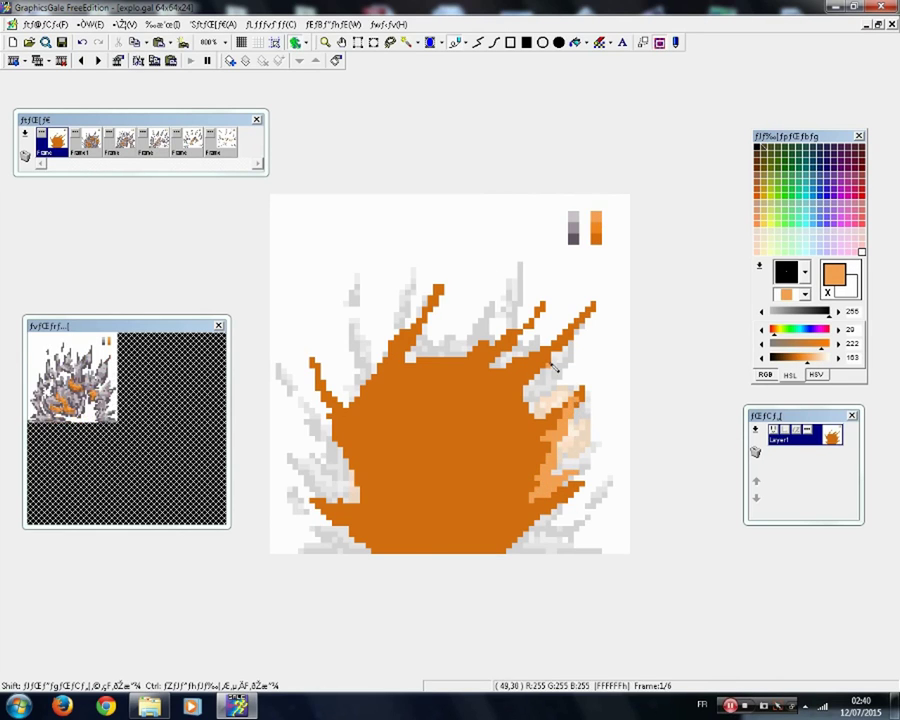
pyautogui.moveTo(494, 420)
pyautogui.mouseDown()
pyautogui.moveTo(536, 364)
pyautogui.moveTo(590, 313)
pyautogui.mouseUp()
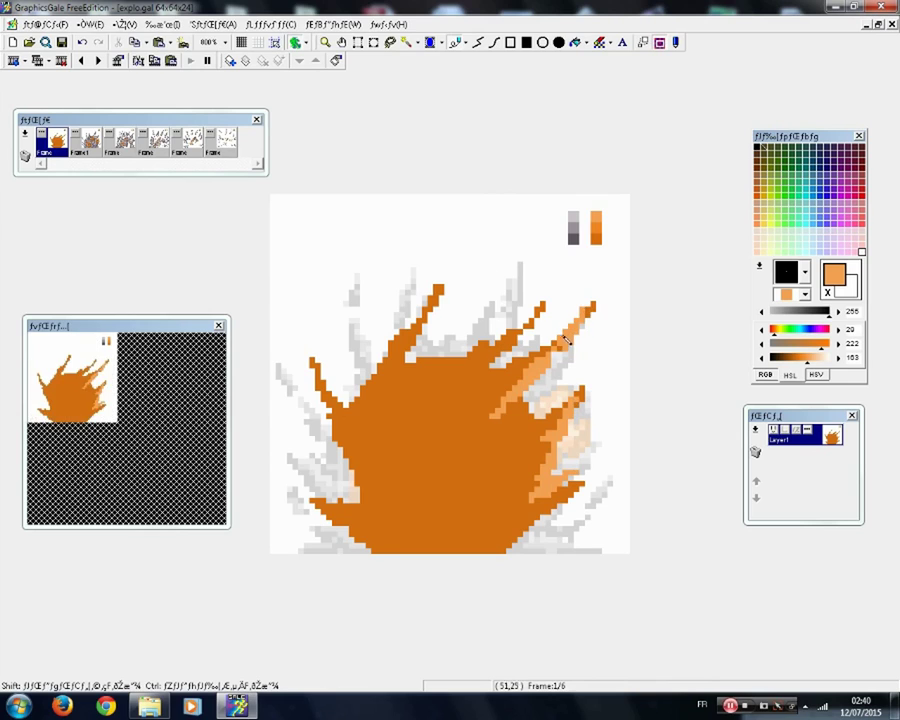
pyautogui.moveTo(497, 362)
pyautogui.mouseDown()
pyautogui.moveTo(548, 308)
pyautogui.moveTo(516, 338)
pyautogui.moveTo(445, 367)
pyautogui.mouseUp()
pyautogui.rightClick(492, 349)
pyautogui.moveTo(500, 352)
pyautogui.mouseDown()
pyautogui.moveTo(468, 391)
pyautogui.moveTo(503, 383)
pyautogui.mouseUp()
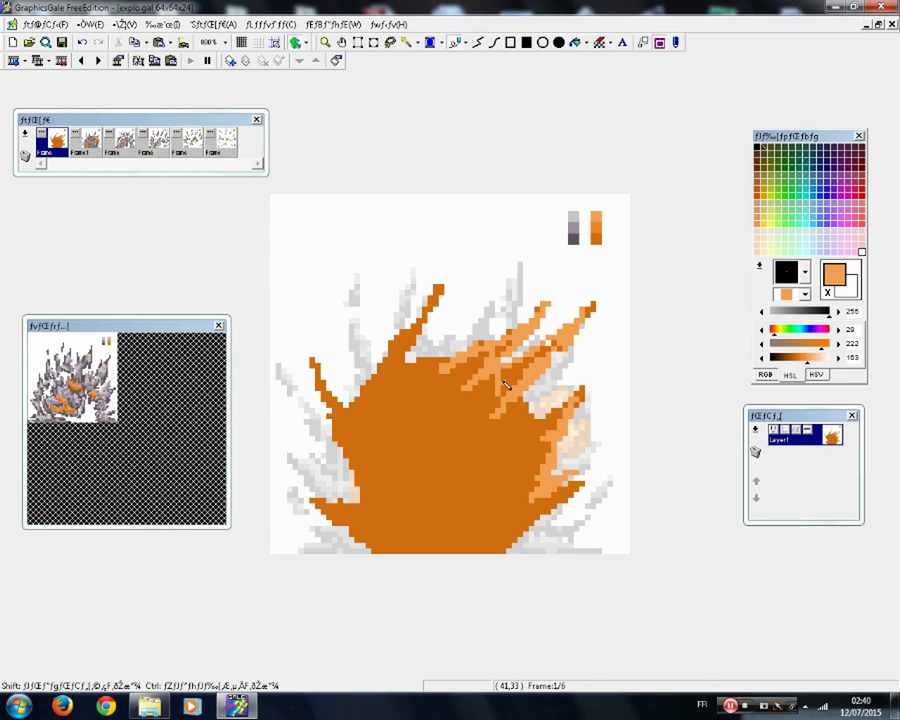
pyautogui.rightClick(453, 348)
pyautogui.moveTo(448, 366)
pyautogui.mouseDown()
pyautogui.moveTo(433, 331)
pyautogui.moveTo(409, 362)
pyautogui.moveTo(438, 289)
pyautogui.moveTo(429, 282)
pyautogui.moveTo(397, 361)
pyautogui.moveTo(391, 353)
pyautogui.moveTo(365, 381)
pyautogui.moveTo(359, 346)
pyautogui.moveTo(351, 358)
pyautogui.moveTo(355, 404)
pyautogui.moveTo(308, 335)
pyautogui.moveTo(346, 403)
pyautogui.mouseUp()
pyautogui.moveTo(354, 508)
pyautogui.mouseDown()
pyautogui.moveTo(284, 467)
pyautogui.moveTo(352, 538)
pyautogui.moveTo(372, 507)
pyautogui.moveTo(344, 445)
pyautogui.mouseUp()
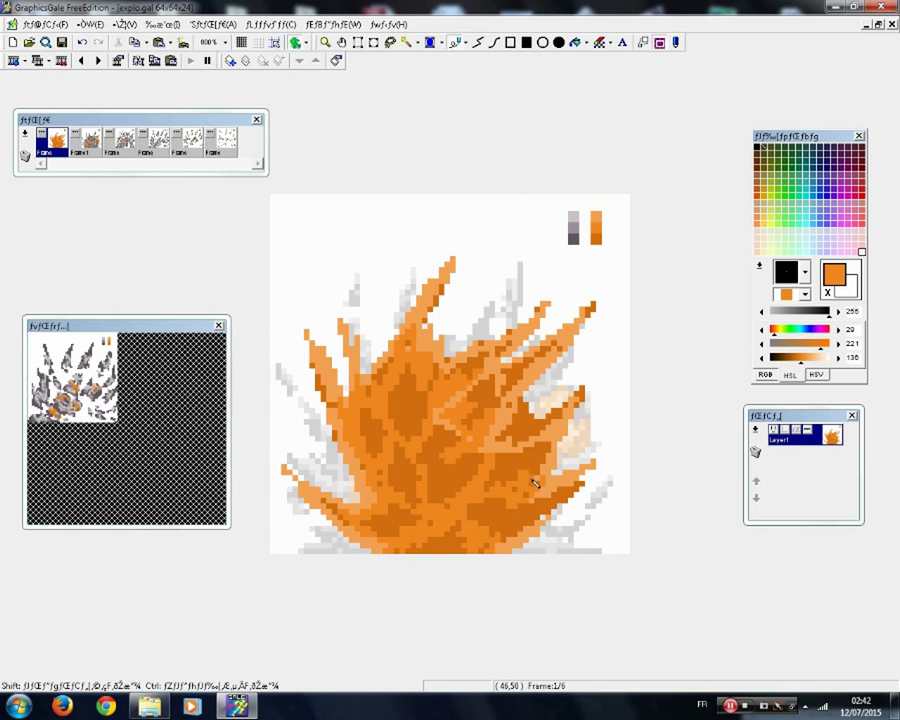
# - Draw dark grey smoke bands across the fireball and around its edges, breaking the orange mass into separate flames
pyautogui.click(574, 242)
pyautogui.moveTo(572, 430)
pyautogui.mouseDown()
pyautogui.moveTo(556, 458)
pyautogui.moveTo(520, 483)
pyautogui.mouseUp()
pyautogui.moveTo(569, 447)
pyautogui.mouseDown()
pyautogui.moveTo(544, 506)
pyautogui.moveTo(558, 513)
pyautogui.moveTo(546, 537)
pyautogui.moveTo(550, 525)
pyautogui.moveTo(531, 510)
pyautogui.moveTo(525, 486)
pyautogui.moveTo(467, 529)
pyautogui.mouseUp()
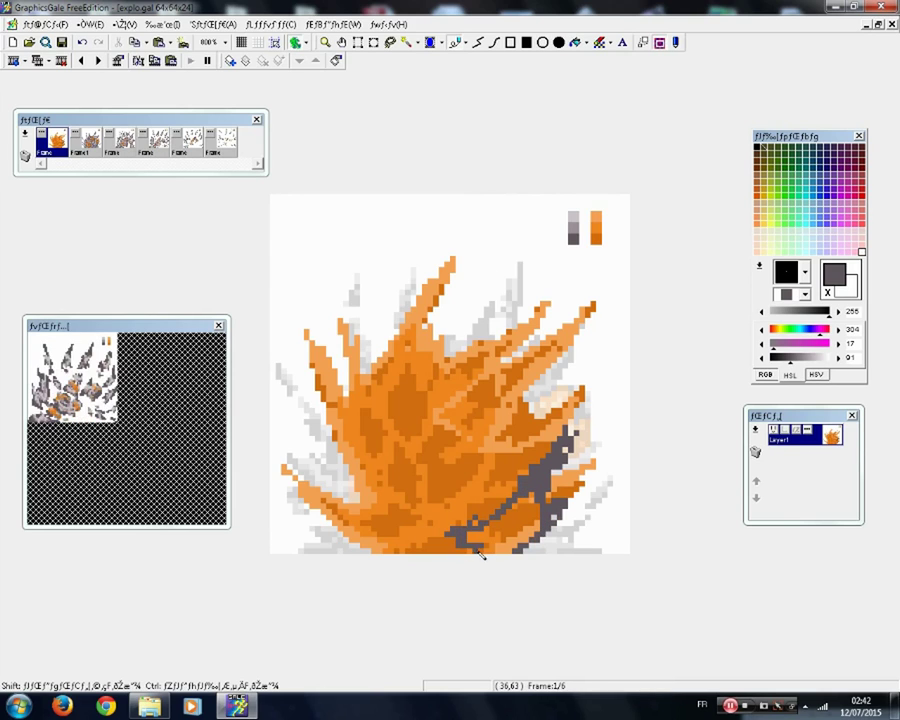
pyautogui.moveTo(433, 490)
pyautogui.mouseDown()
pyautogui.moveTo(491, 481)
pyautogui.moveTo(514, 467)
pyautogui.moveTo(510, 490)
pyautogui.moveTo(448, 469)
pyautogui.moveTo(445, 444)
pyautogui.moveTo(417, 443)
pyautogui.moveTo(388, 403)
pyautogui.mouseUp()
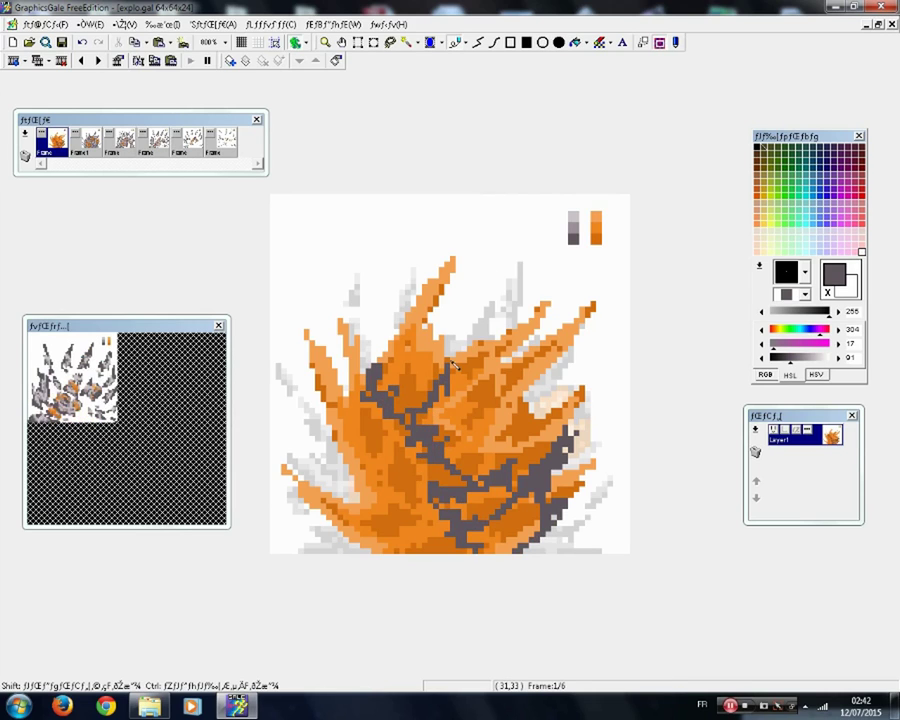
pyautogui.moveTo(412, 446)
pyautogui.mouseDown()
pyautogui.moveTo(372, 479)
pyautogui.moveTo(300, 423)
pyautogui.moveTo(299, 438)
pyautogui.moveTo(373, 480)
pyautogui.moveTo(363, 486)
pyautogui.moveTo(368, 502)
pyautogui.moveTo(353, 509)
pyautogui.moveTo(372, 546)
pyautogui.moveTo(345, 541)
pyautogui.moveTo(374, 551)
pyautogui.mouseUp()
pyautogui.moveTo(432, 493); pyautogui.dragTo(402, 537)
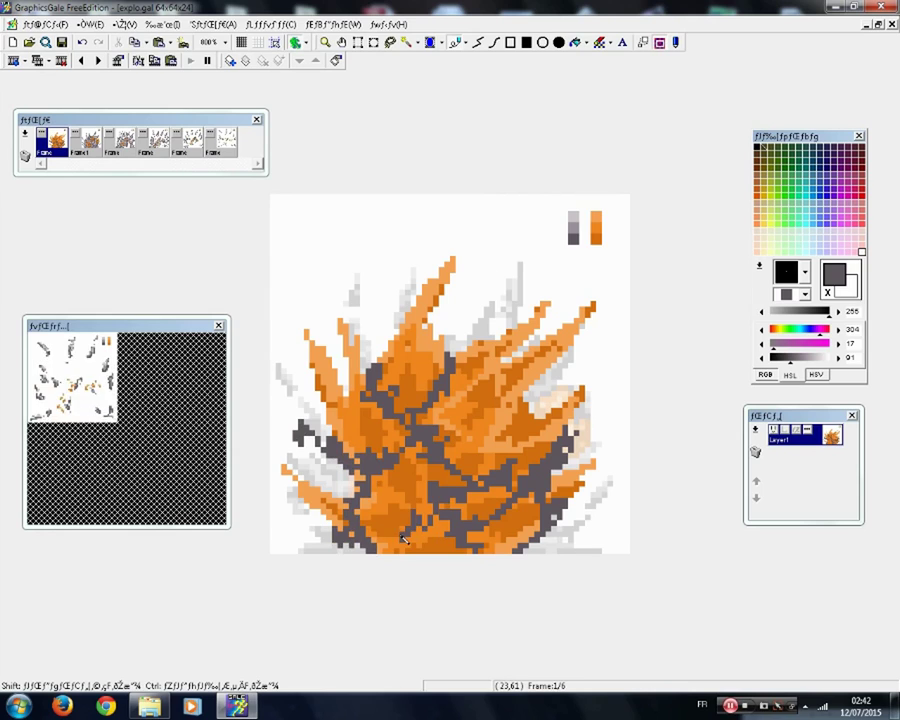
pyautogui.moveTo(382, 373)
pyautogui.mouseDown()
pyautogui.moveTo(401, 352)
pyautogui.moveTo(436, 347)
pyautogui.mouseUp()
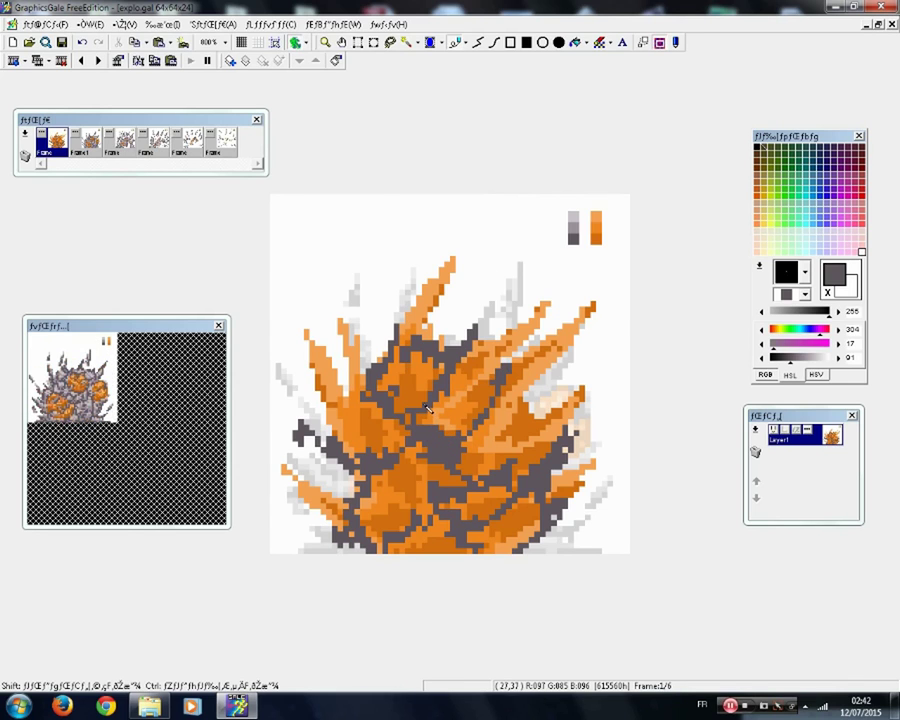
# - Shrink the whole first-frame image to 54 x 52 pixels, shrink it again to 58 x 56, and centre it on the ground
pyautogui.hotkey('ctrl', 'a')
pyautogui.moveTo(271, 195); pyautogui.dragTo(330, 264)
pyautogui.moveTo(525, 488); pyautogui.dragTo(496, 488)
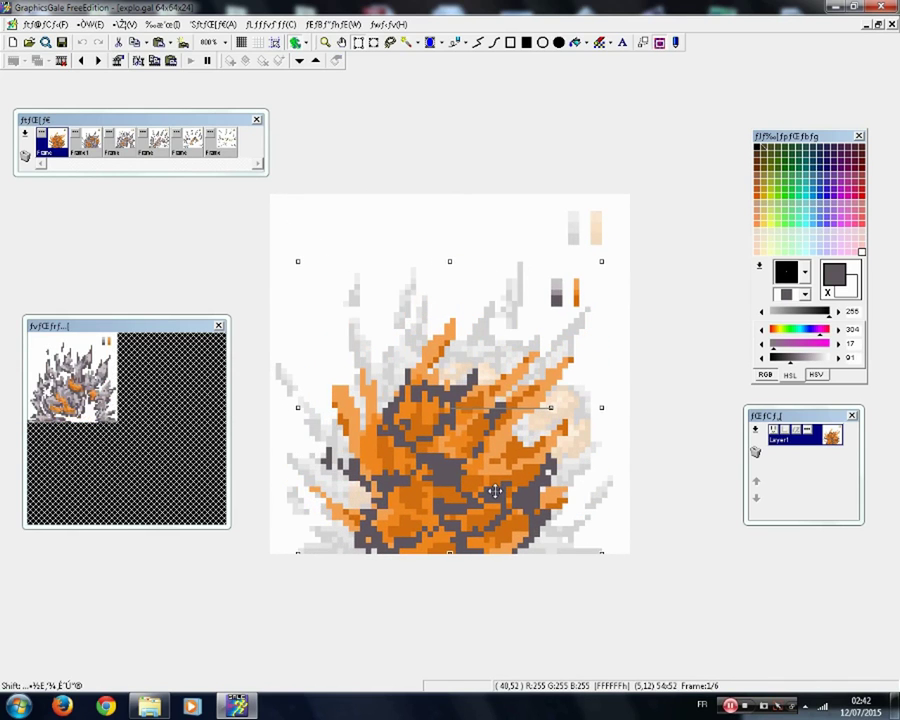
pyautogui.click(457, 43)
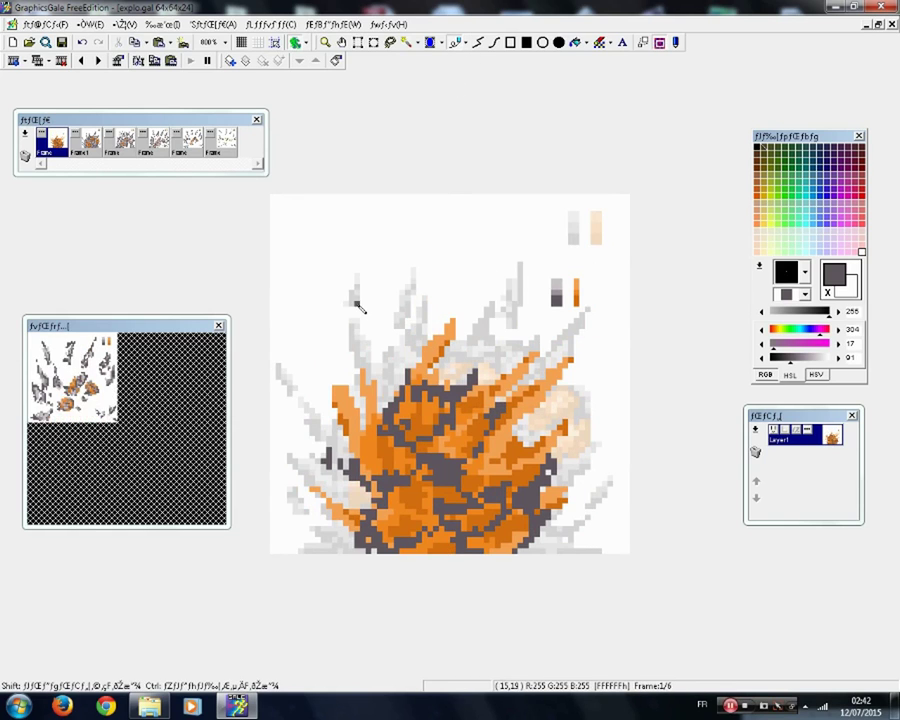
pyautogui.hotkey('ctrl', 'a')
pyautogui.moveTo(271, 197); pyautogui.dragTo(308, 244)
pyautogui.moveTo(482, 512); pyautogui.dragTo(464, 516)
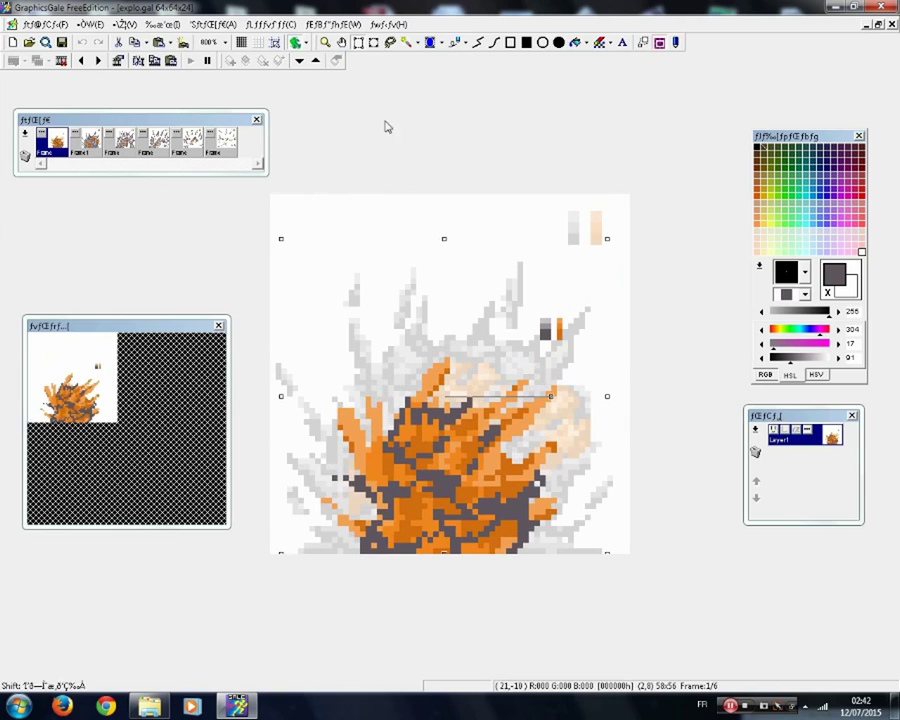
pyautogui.click(457, 43)
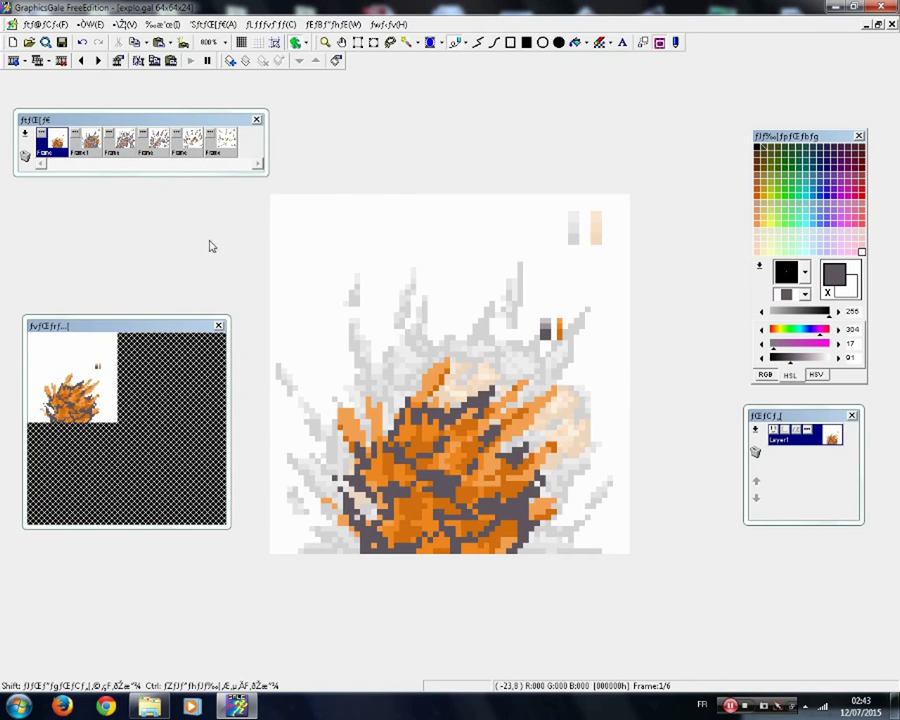
# - Paint mid-grey smoke with dark grey outlines over the explosion's upper, central and right-hand parts
pyautogui.rightClick(545, 327)
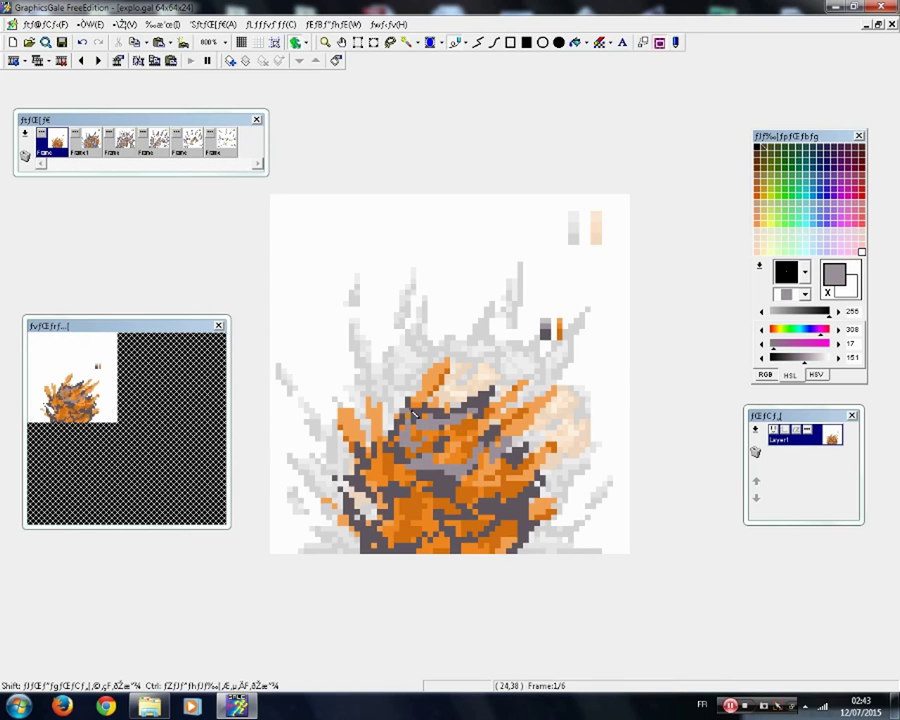
pyautogui.rightClick(426, 411)
pyautogui.moveTo(414, 413); pyautogui.dragTo(426, 439)
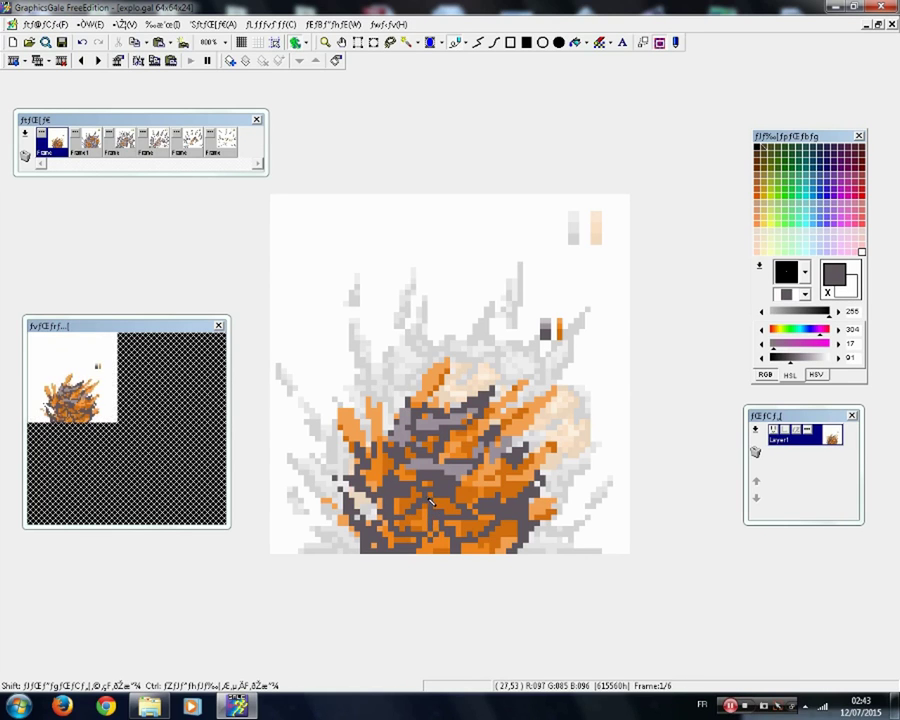
pyautogui.rightClick(545, 326)
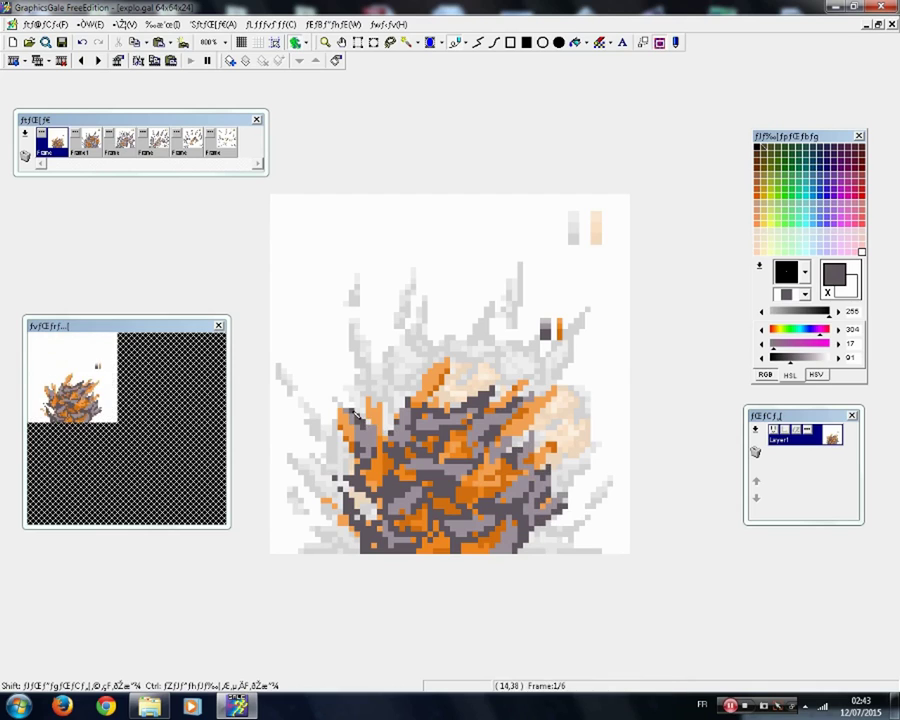
# - Extend the mid-grey and dark grey smoke over the explosion's lower left and reduce the orange flames along its base
pyautogui.rightClick(401, 512)
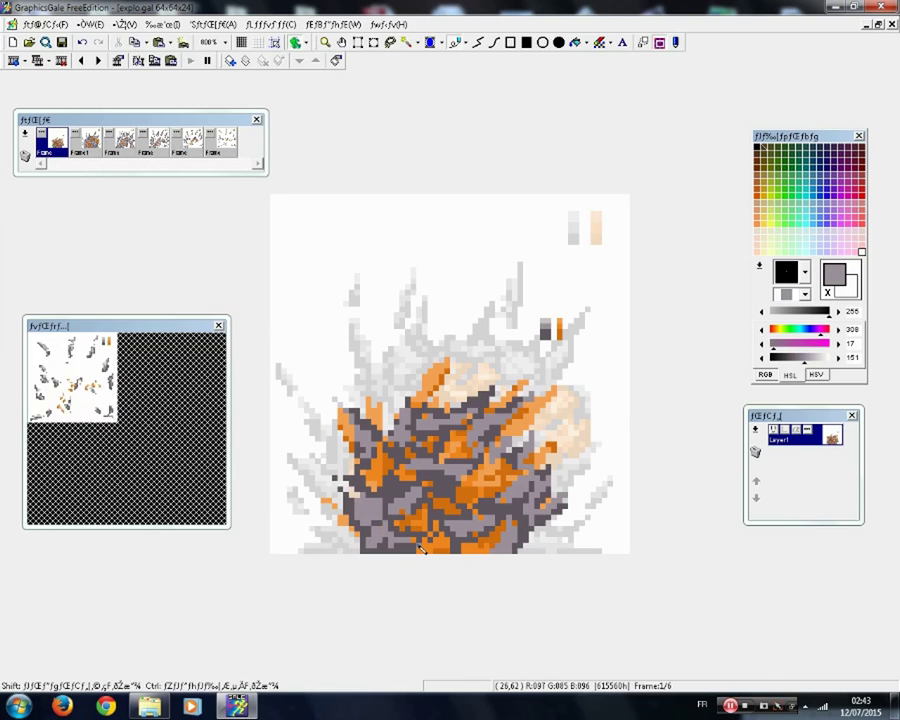
pyautogui.rightClick(405, 519)
pyautogui.moveTo(457, 534); pyautogui.dragTo(468, 551)
pyautogui.rightClick(456, 534)
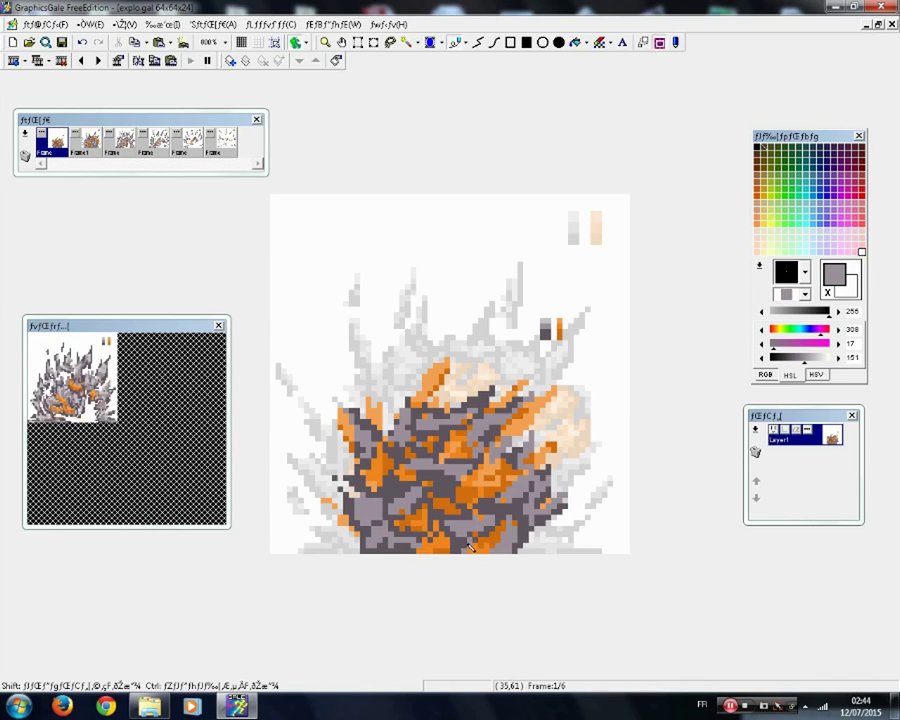
pyautogui.rightClick(437, 485)
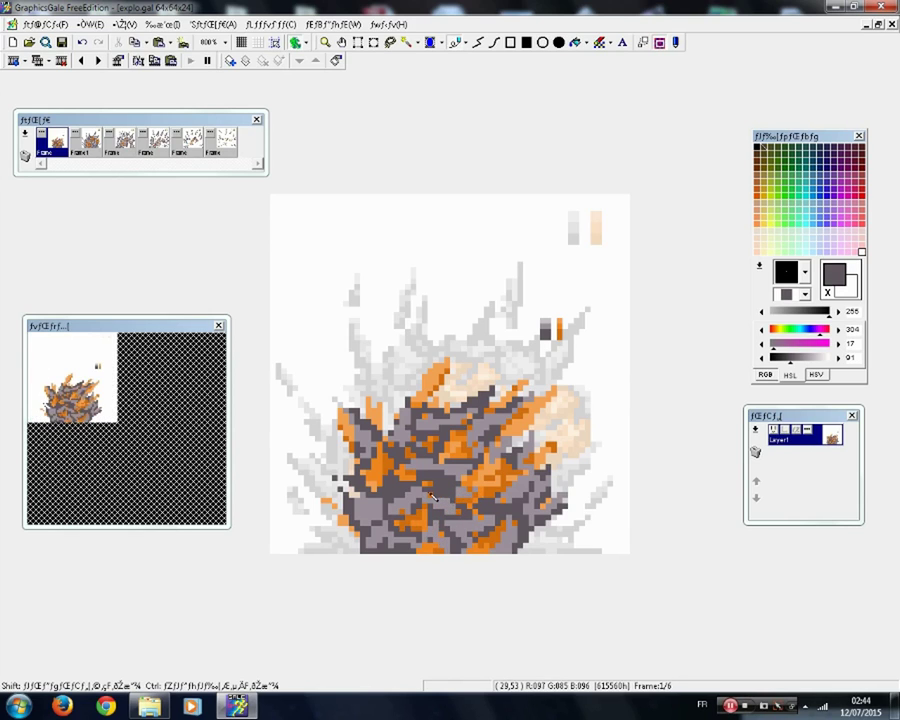
# - Add dark orange shading to the right-hand flame spikes and light grey highlights to the smoke
pyautogui.rightClick(390, 468)
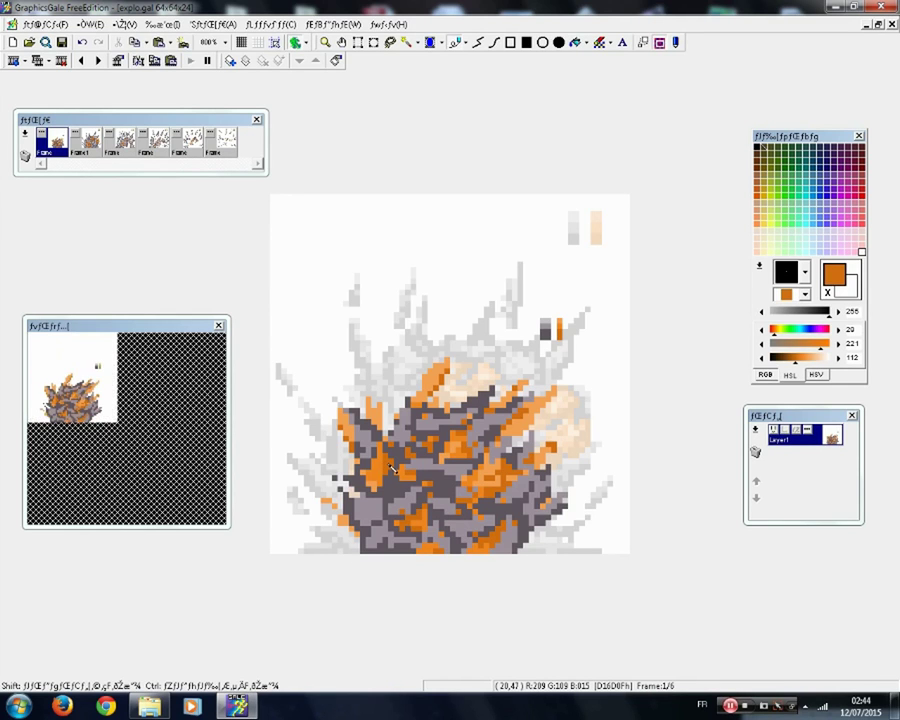
pyautogui.rightClick(527, 423)
pyautogui.rightClick(550, 414)
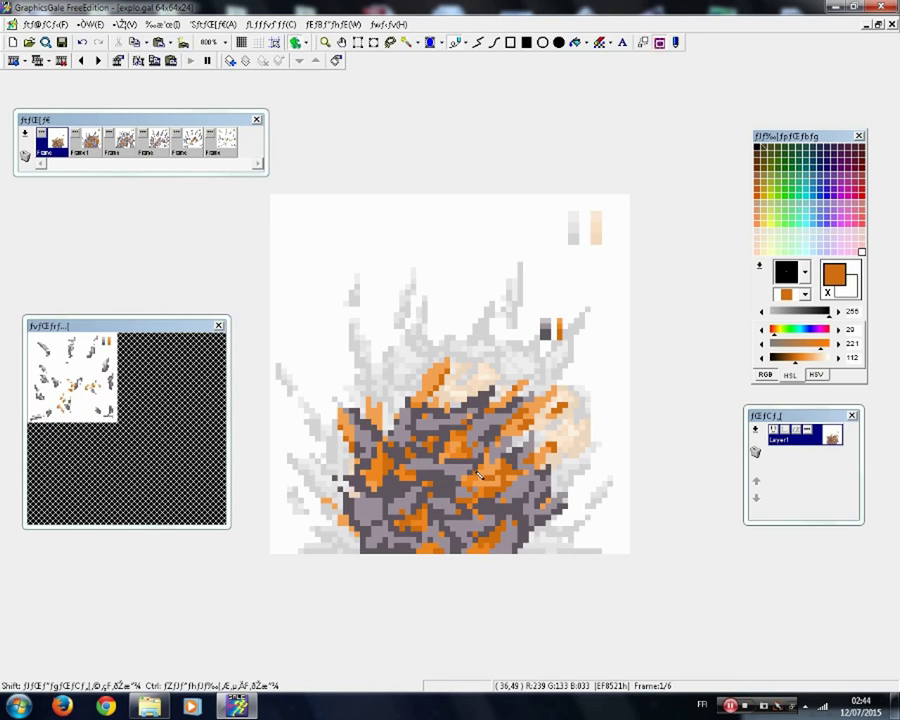
pyautogui.rightClick(455, 540)
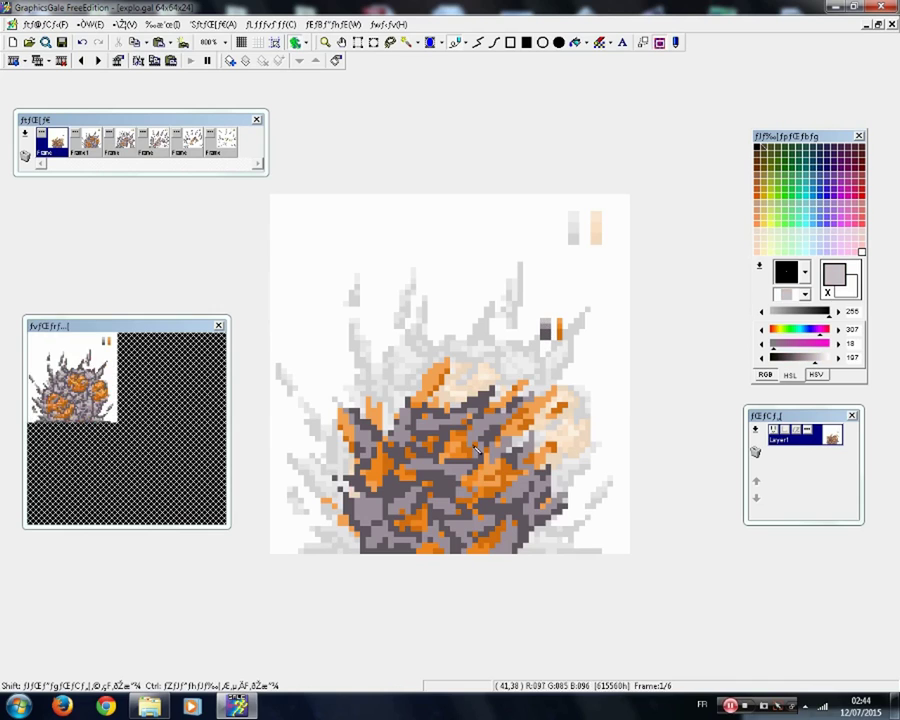
pyautogui.moveTo(480, 427); pyautogui.dragTo(494, 415)
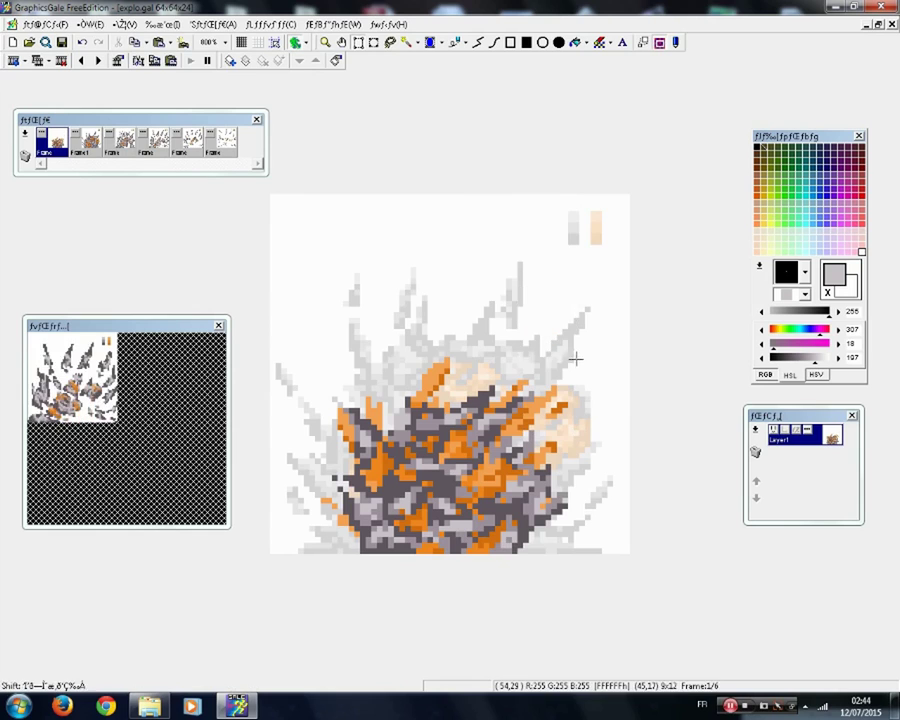
# - Delete the grey and orange colour swatches from the second through sixth frames
pyautogui.click(87, 146)
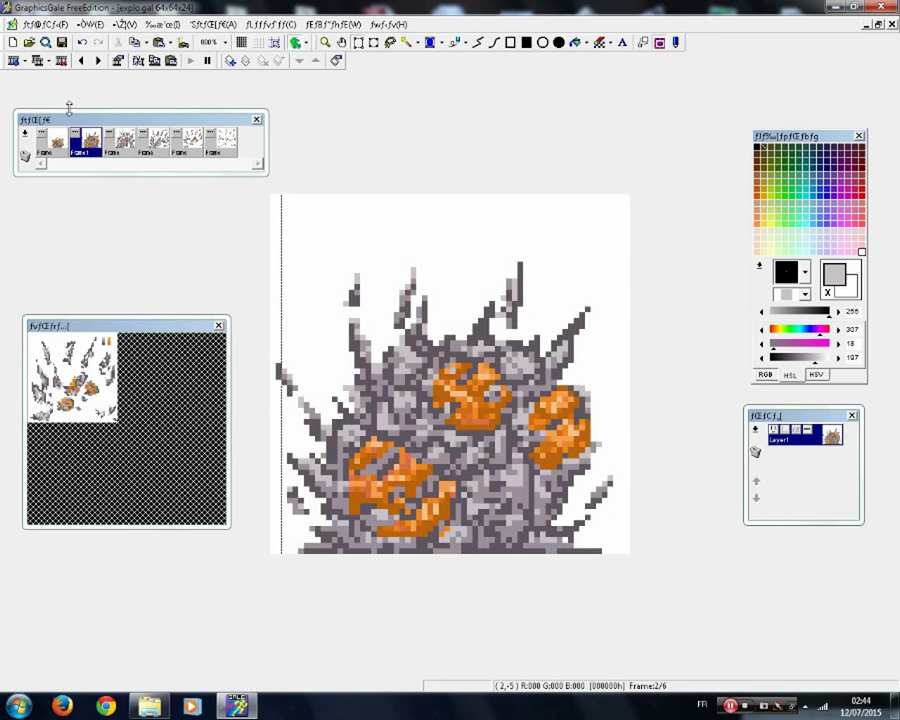
pyautogui.click(125, 142)
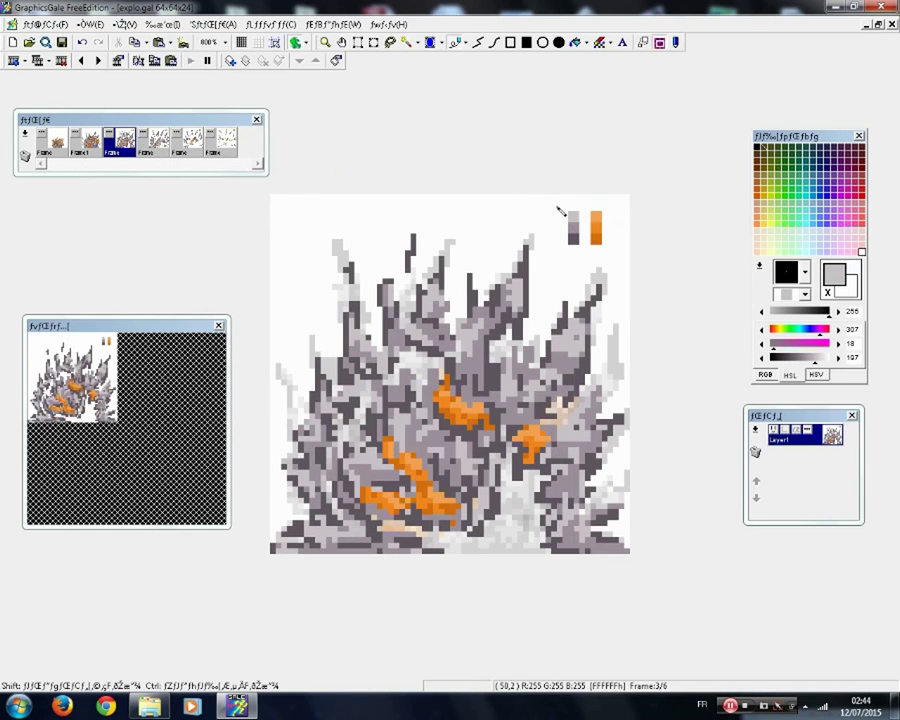
pyautogui.click(155, 141)
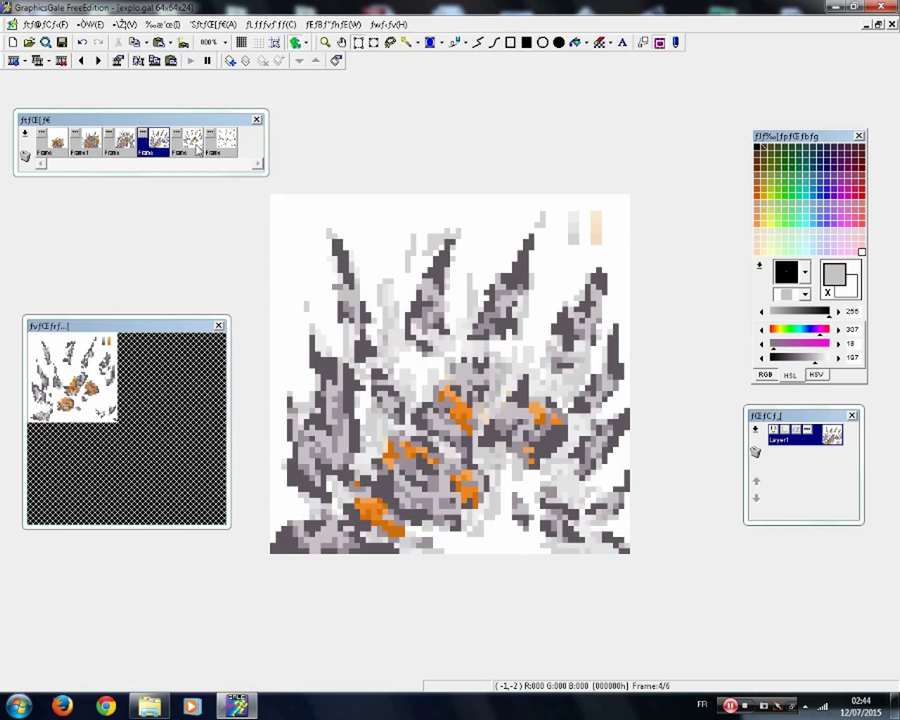
pyautogui.click(193, 142)
pyautogui.moveTo(557, 195); pyautogui.dragTo(610, 254)
pyautogui.click(221, 143)
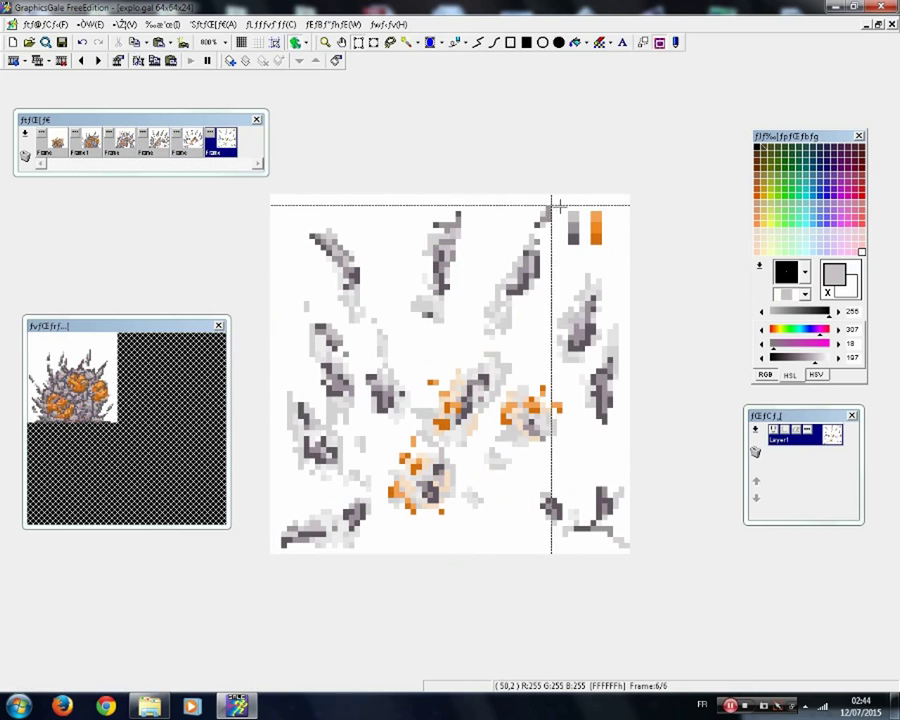
pyautogui.moveTo(564, 201); pyautogui.dragTo(612, 250)
pyautogui.press('Delete')
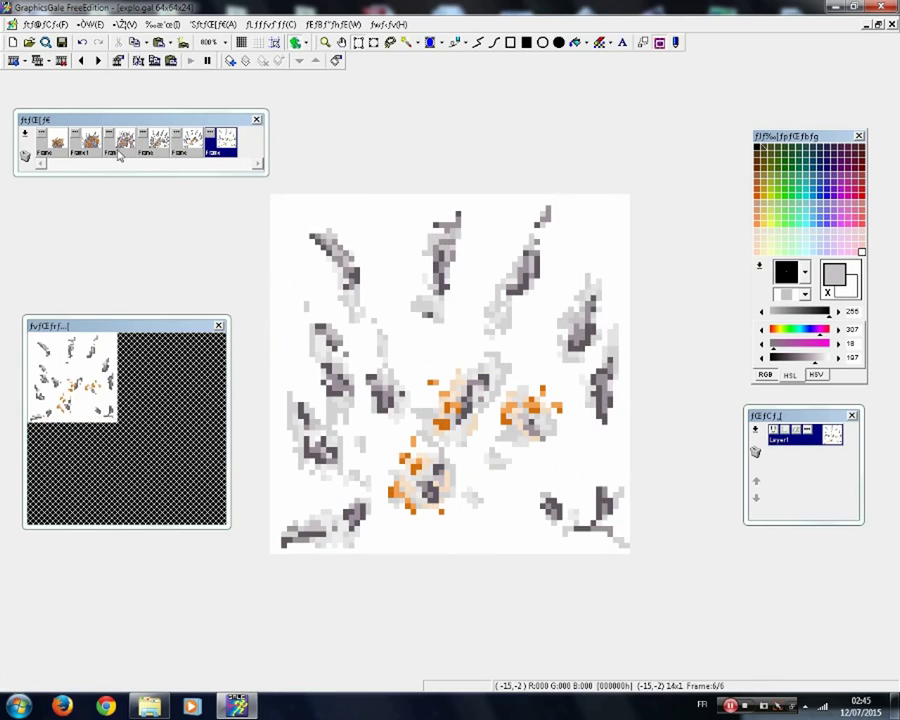
# - Add light orange sparks and flame tips around the first frame's explosion and shade them with dark orange
pyautogui.click(57, 146)
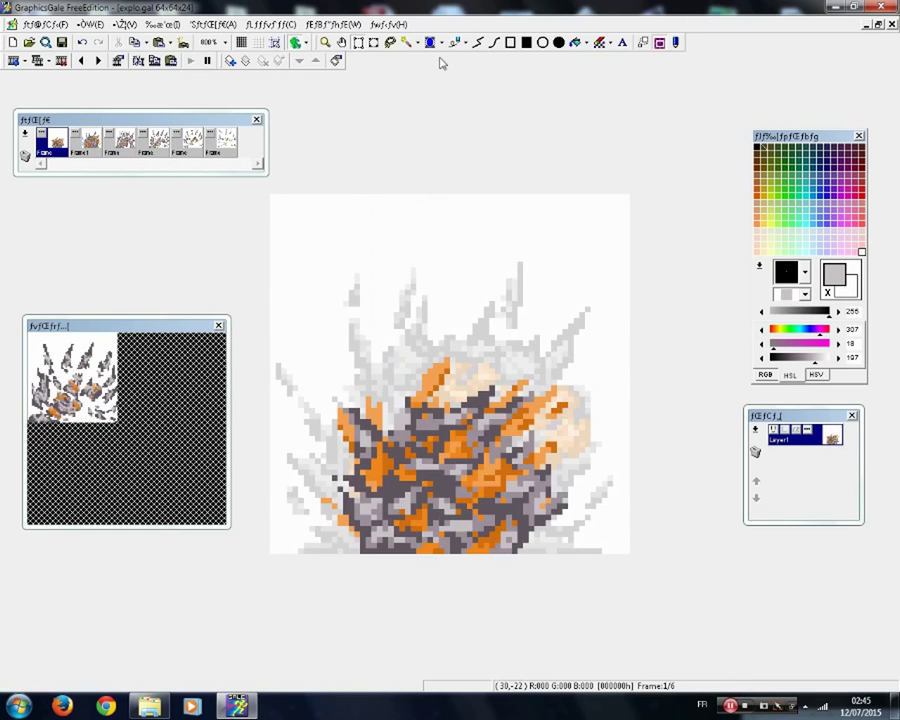
pyautogui.rightClick(442, 383)
pyautogui.moveTo(452, 377); pyautogui.dragTo(466, 365)
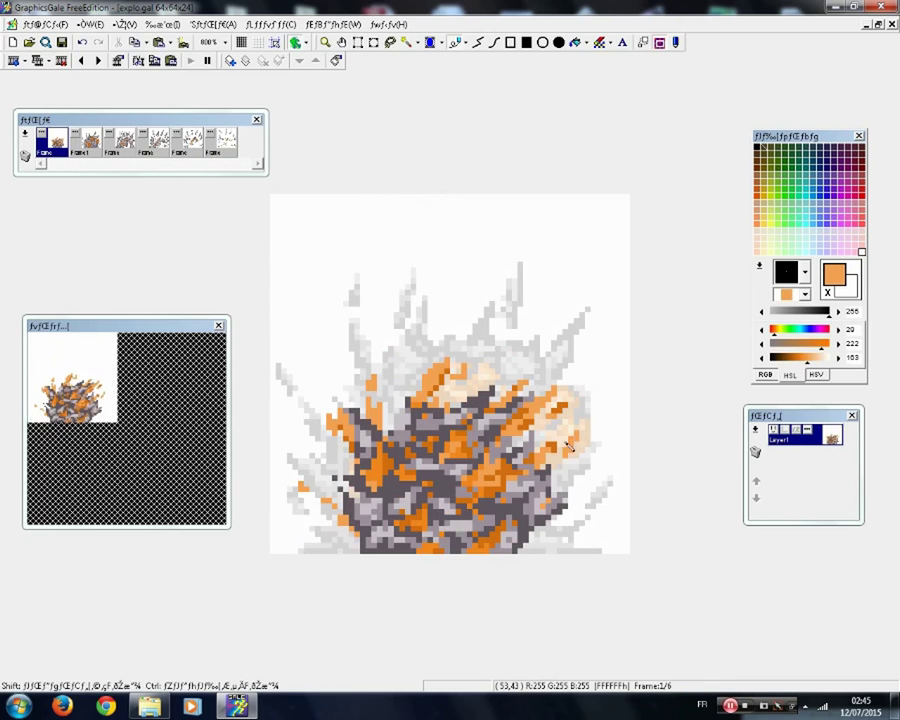
pyautogui.rightClick(562, 411)
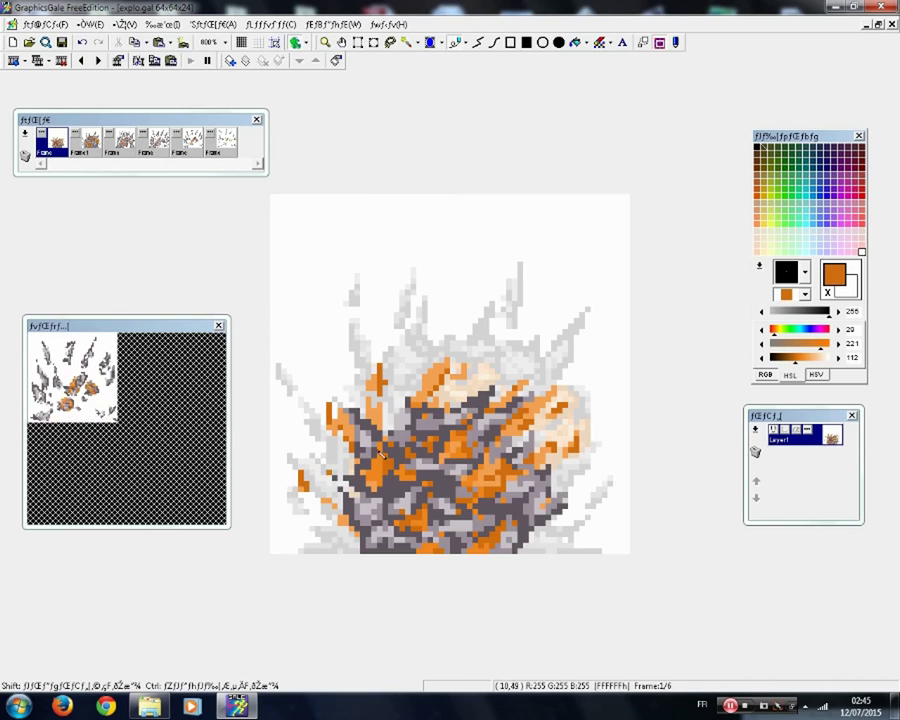
# - Paint mid-grey smoke wisps around the first frame's outer flames and shade them with dark grey
pyautogui.rightClick(430, 423)
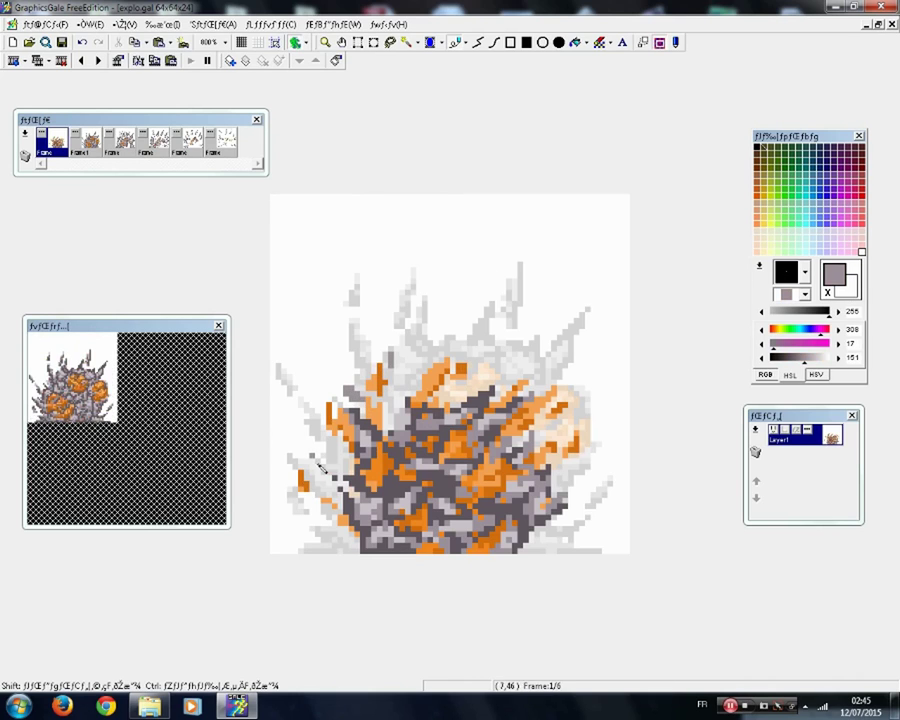
pyautogui.moveTo(503, 368); pyautogui.dragTo(505, 372)
pyautogui.moveTo(561, 387); pyautogui.dragTo(575, 372)
pyautogui.moveTo(569, 422); pyautogui.dragTo(580, 408)
pyautogui.moveTo(552, 435); pyautogui.dragTo(559, 426)
pyautogui.rightClick(505, 428)
pyautogui.moveTo(576, 374); pyautogui.dragTo(566, 387)
pyautogui.moveTo(569, 433); pyautogui.dragTo(560, 432)
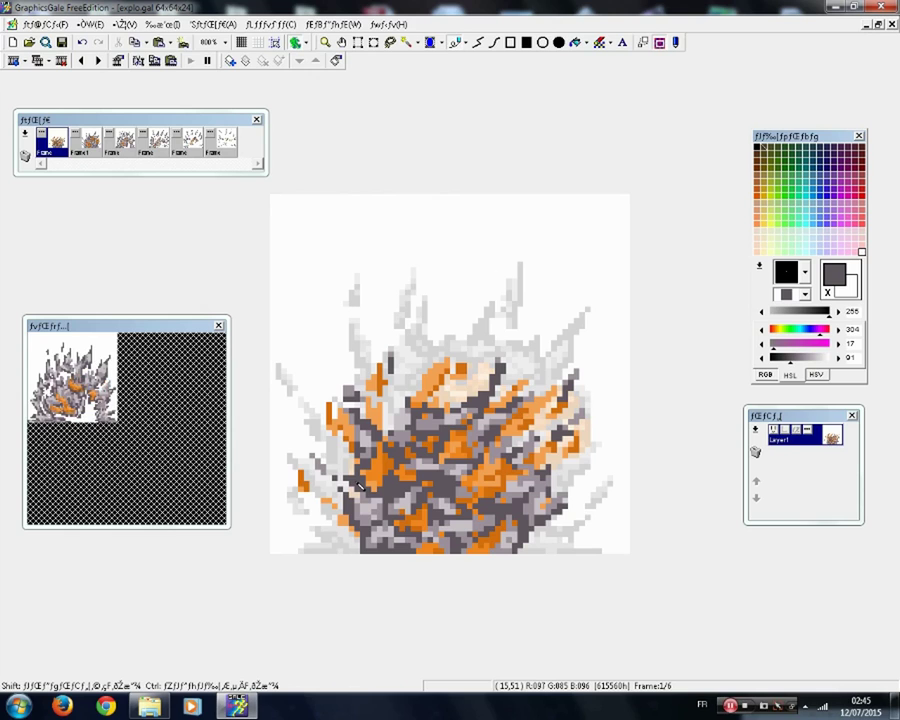
# - Review the first four frames and watch the animation preview over the canvas at 400% zoom
pyautogui.click(86, 145)
pyautogui.click(55, 145)
pyautogui.click(90, 145)
pyautogui.click(122, 145)
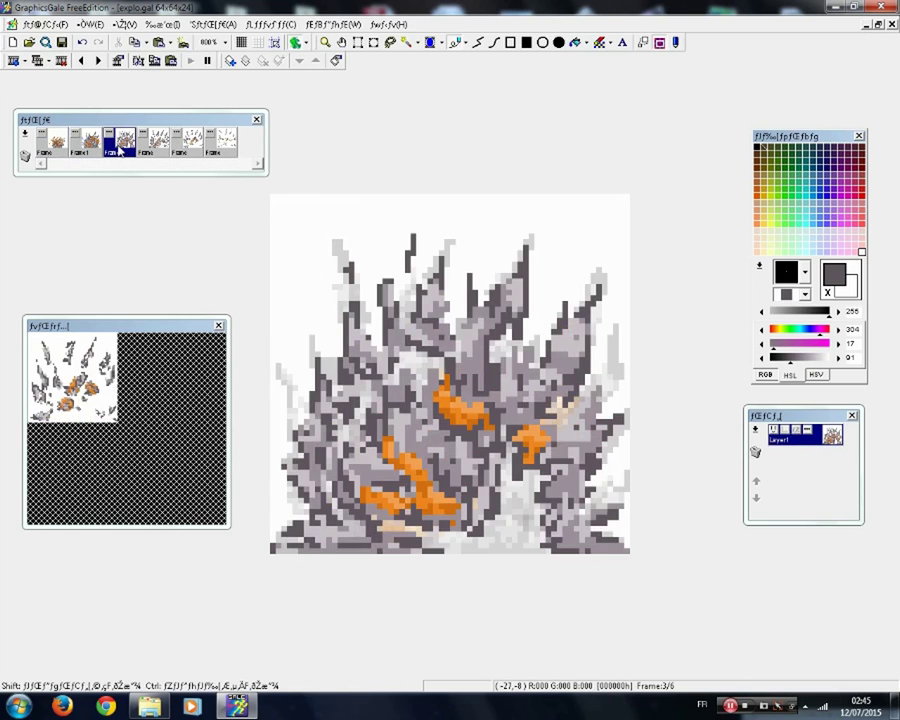
pyautogui.click(158, 145)
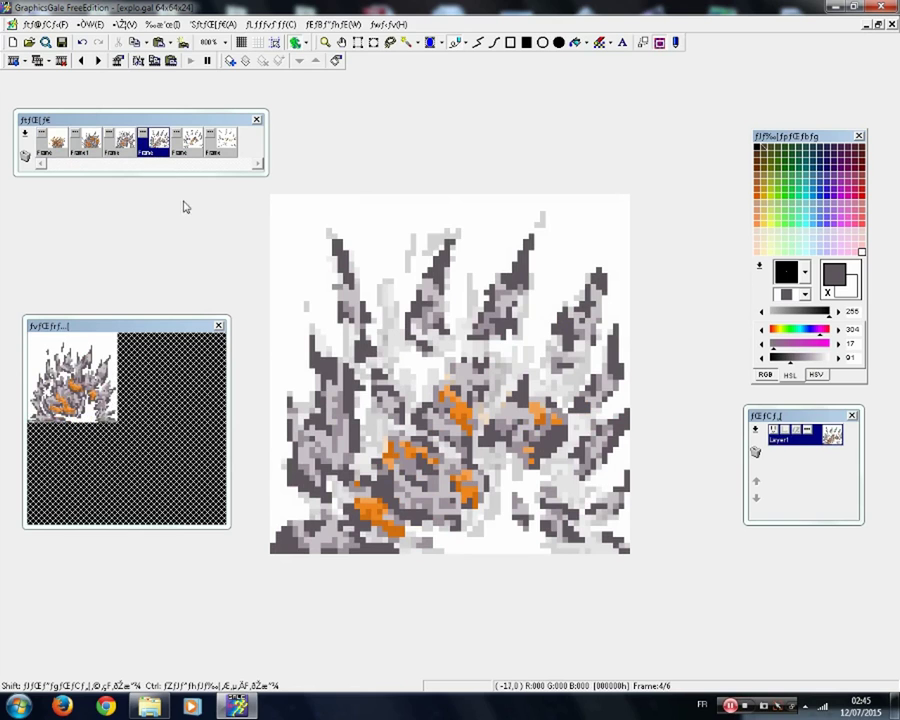
pyautogui.moveTo(104, 323); pyautogui.dragTo(439, 313)
pyautogui.rightClick(465, 390)
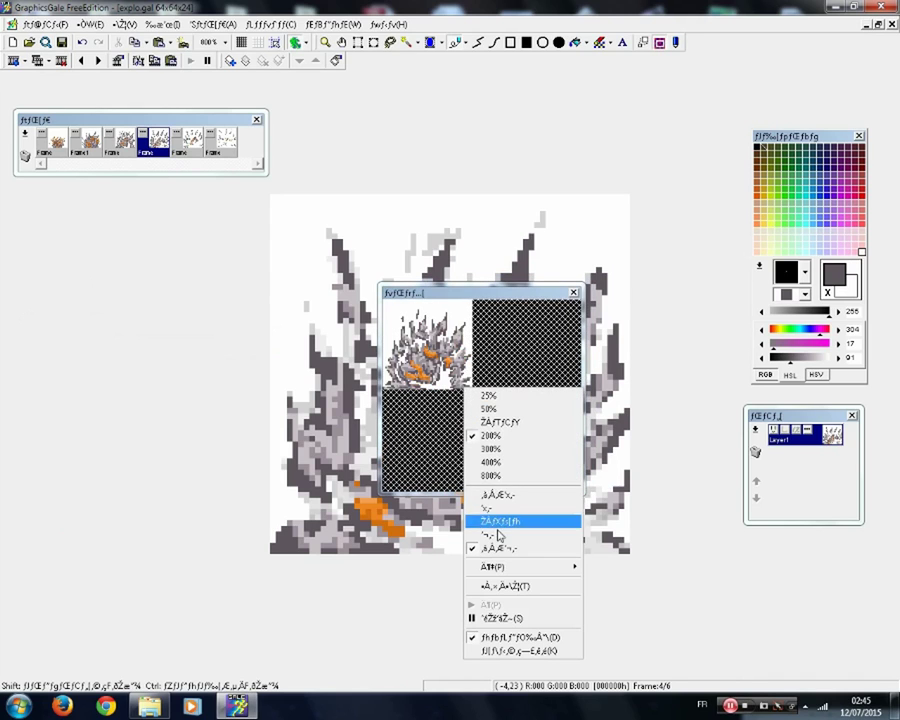
pyautogui.click(493, 462)
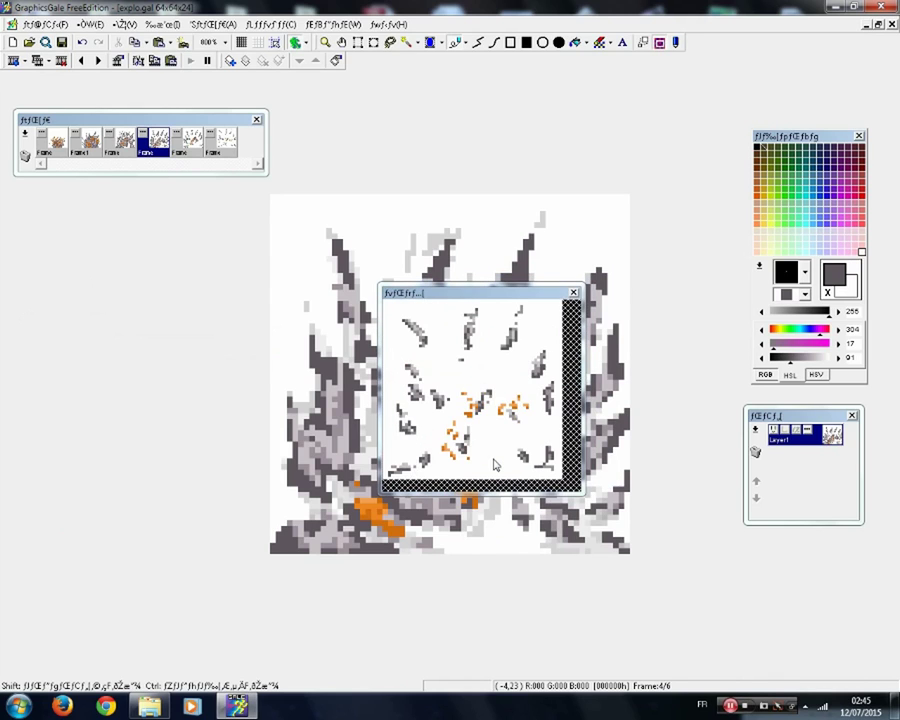